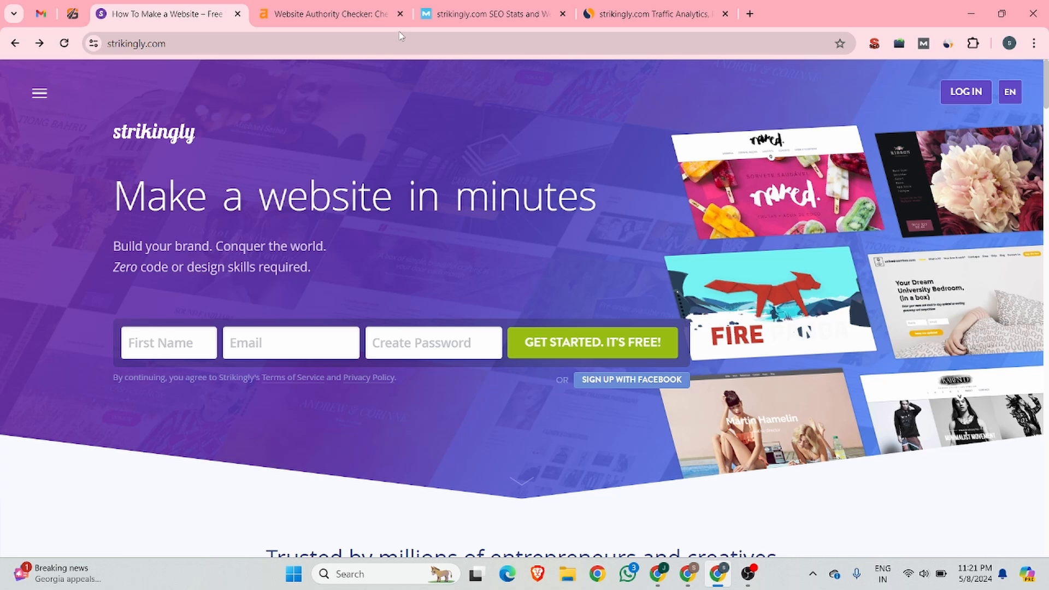
# - Review strikingly.com's authority metrics in Ahrefs and Moz, and its traffic and top countries in Similarweb
pyautogui.click(352, 11)
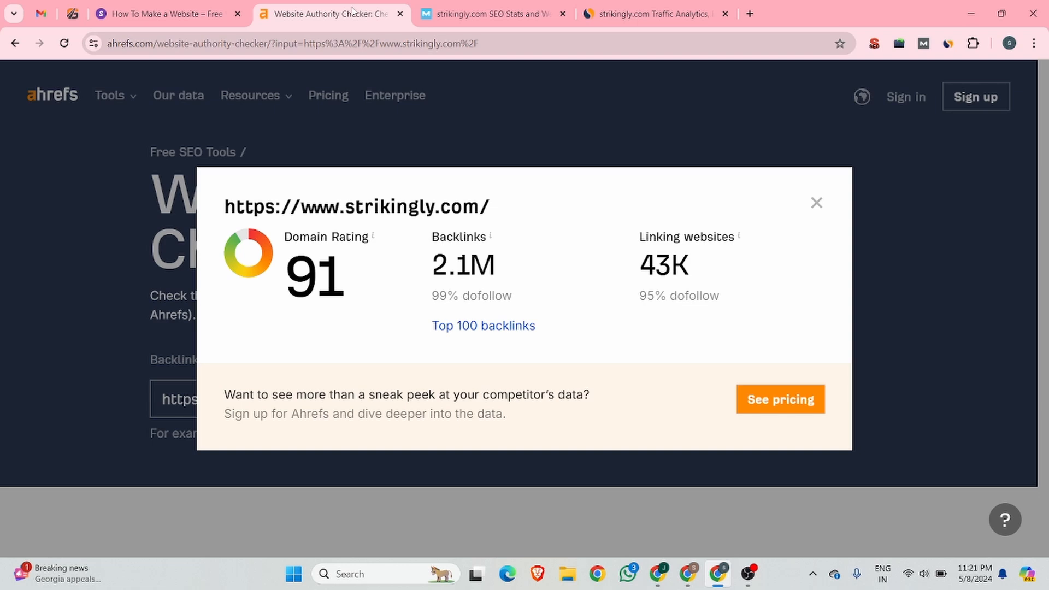
pyautogui.click(511, 14)
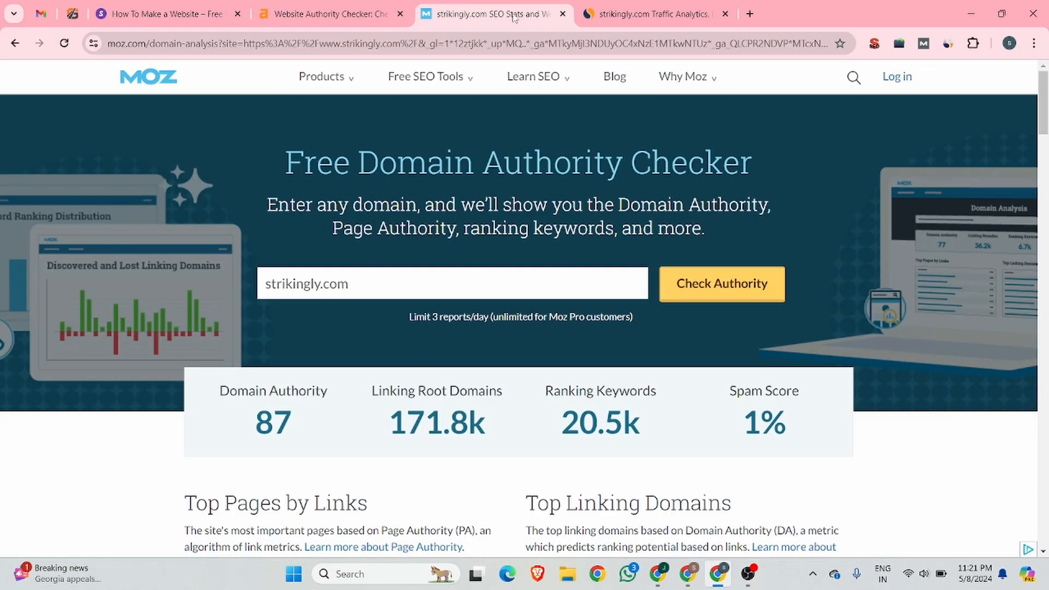
pyautogui.click(627, 16)
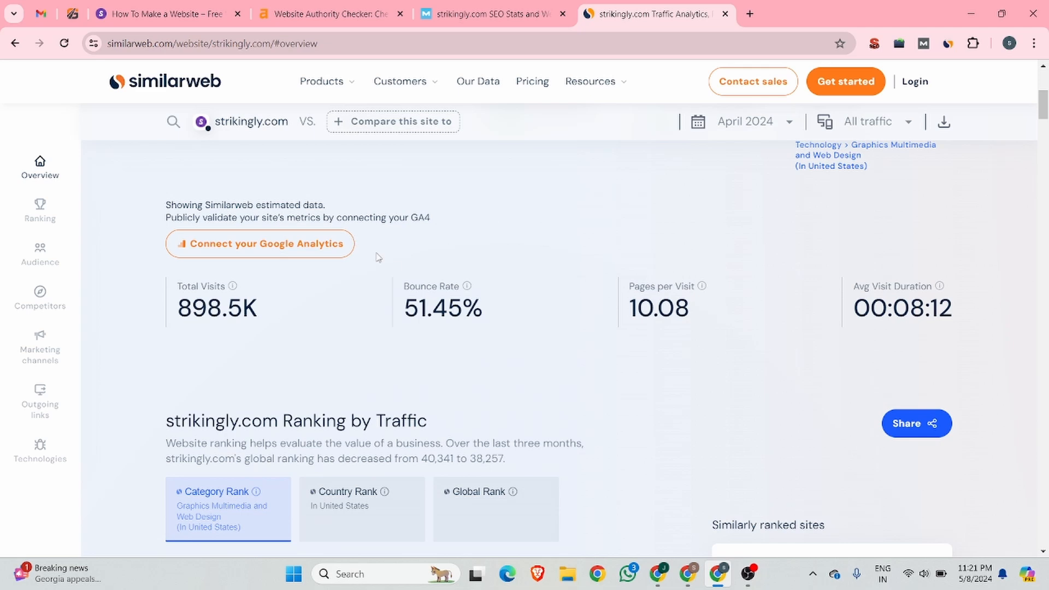
pyautogui.scroll(-10, 642, 304)
pyautogui.scroll(-8, 642, 304)
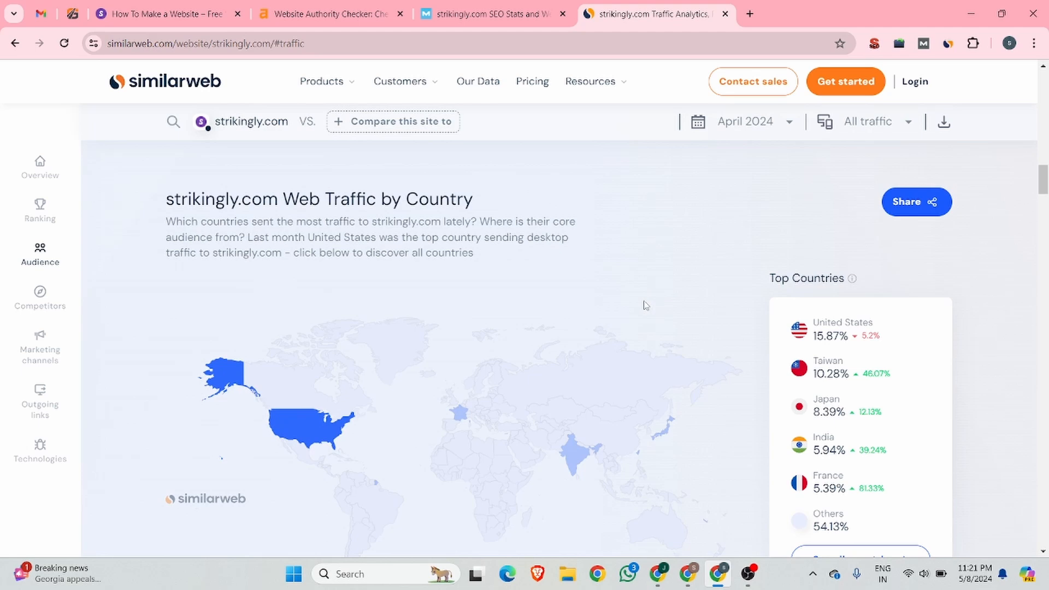
pyautogui.scroll(-2, 831, 425)
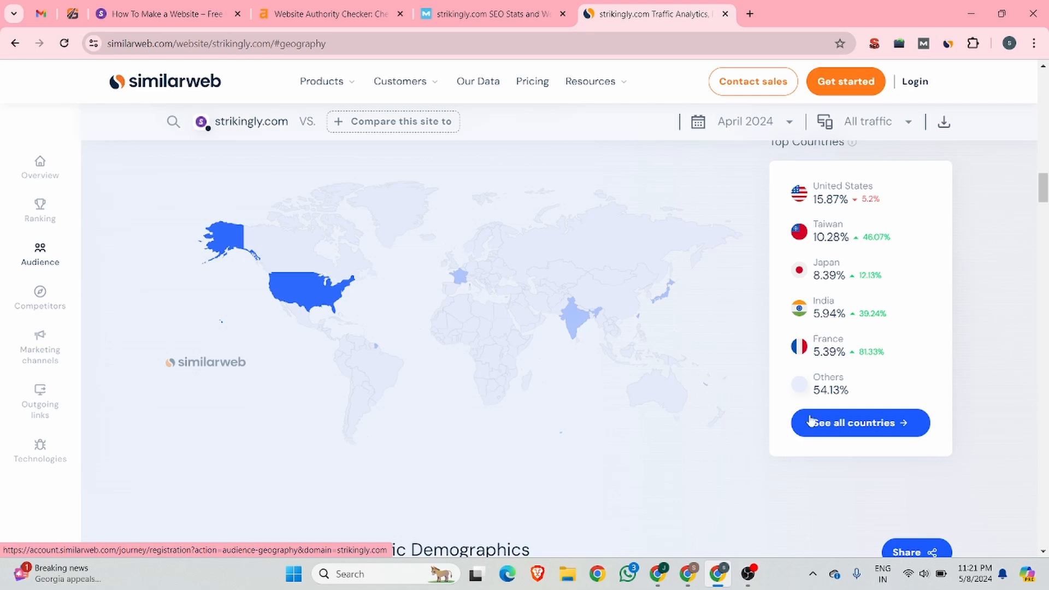
# - Return to the Strikingly home page and enter Glen Traffic as the sign-up first name
pyautogui.click(182, 7)
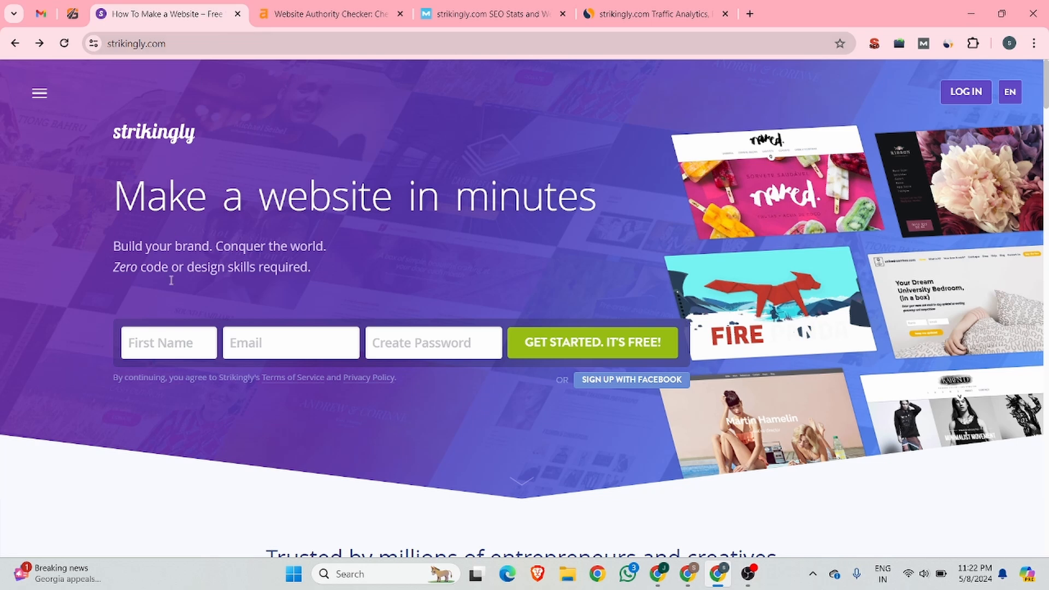
pyautogui.click(166, 350)
pyautogui.write('Glen Traffic')
# - Copy the account's e-mail address from Gmail and paste it into the Strikingly sign-up e-mail field
pyautogui.click(41, 14)
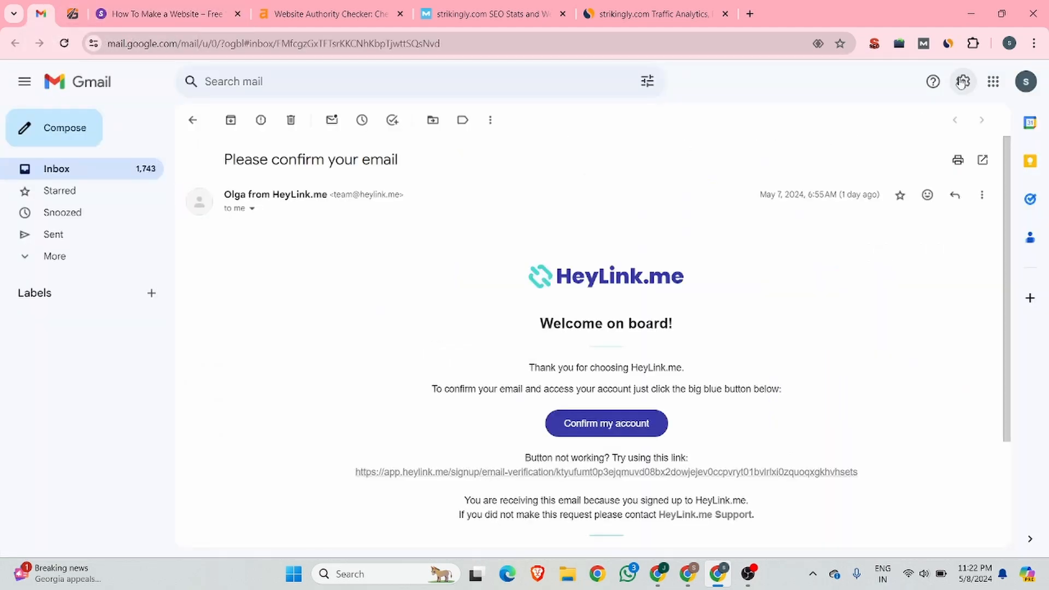
pyautogui.click(1025, 81)
pyautogui.moveTo(977, 123); pyautogui.dragTo(751, 127)
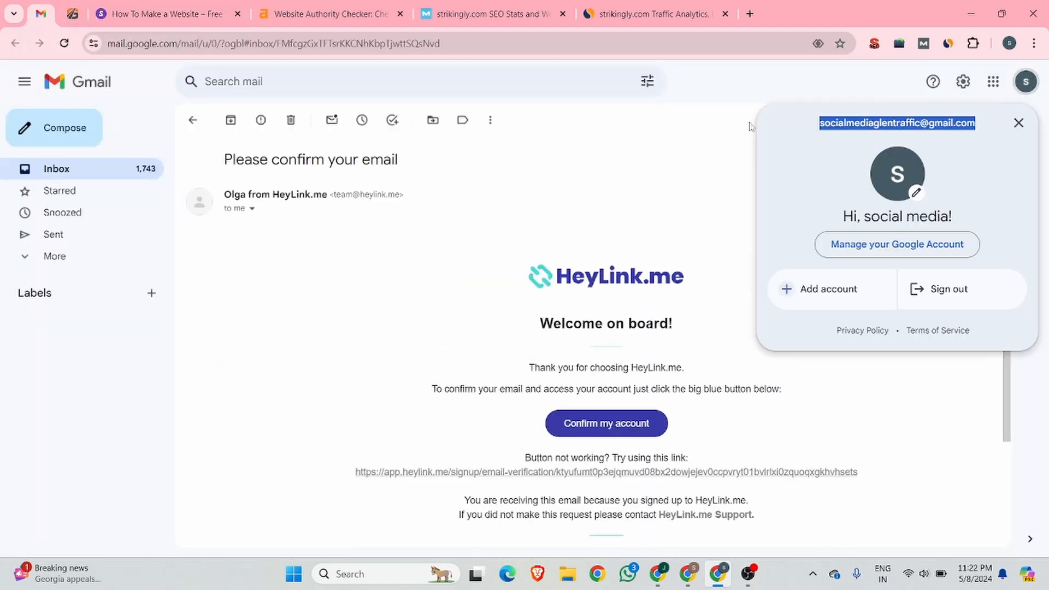
pyautogui.hotkey('ctrl', 'c')
pyautogui.click(163, 13)
pyautogui.click(290, 342)
pyautogui.hotkey('ctrl', 'v')
# - Fill in the sign-up password with the suggested strong password and submit the Strikingly registration
pyautogui.click(416, 351)
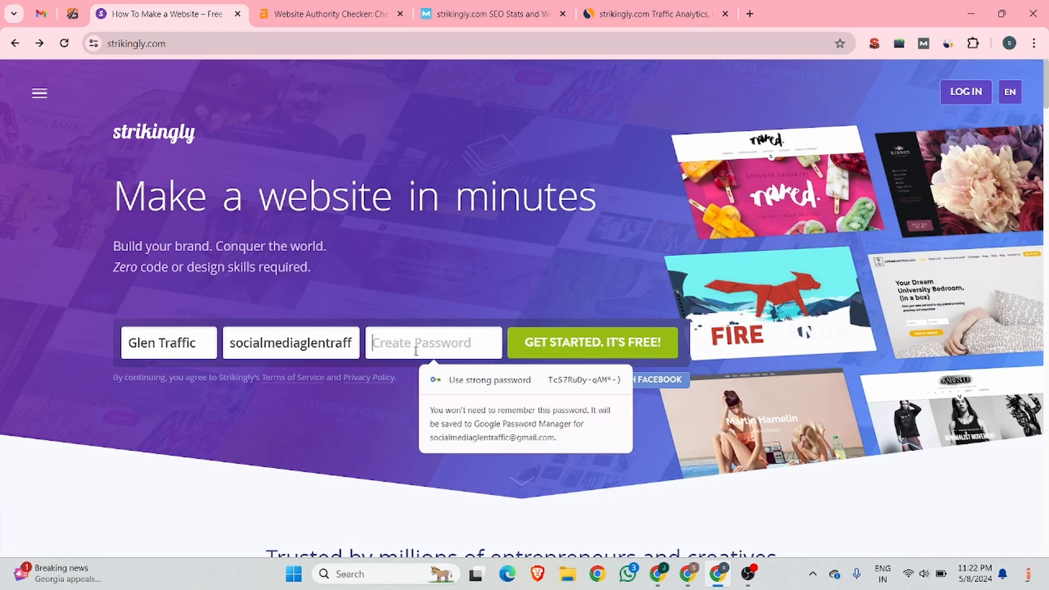
pyautogui.click(490, 380)
pyautogui.click(611, 343)
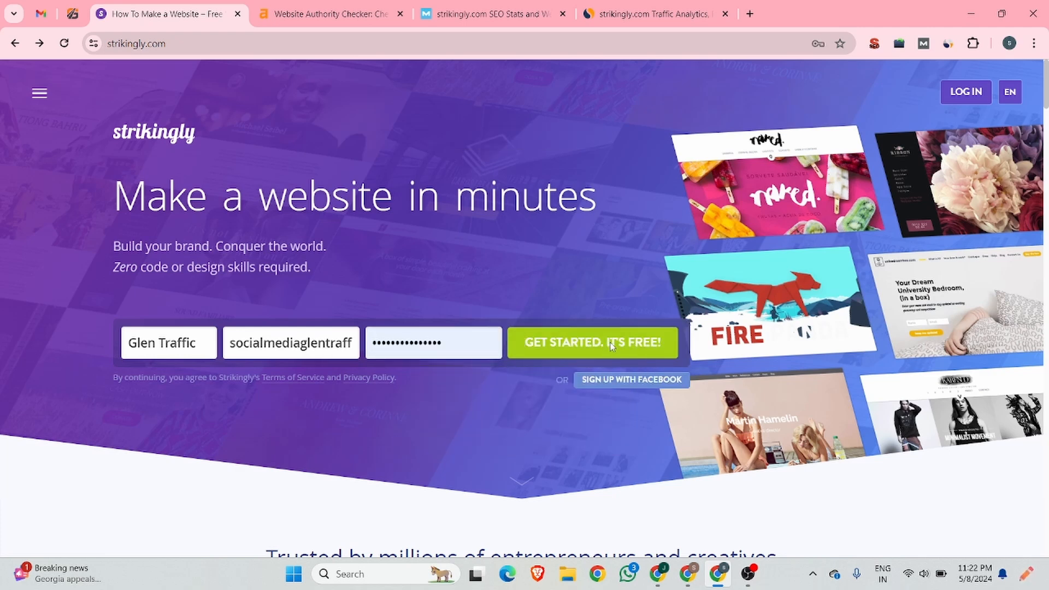
pyautogui.click(611, 350)
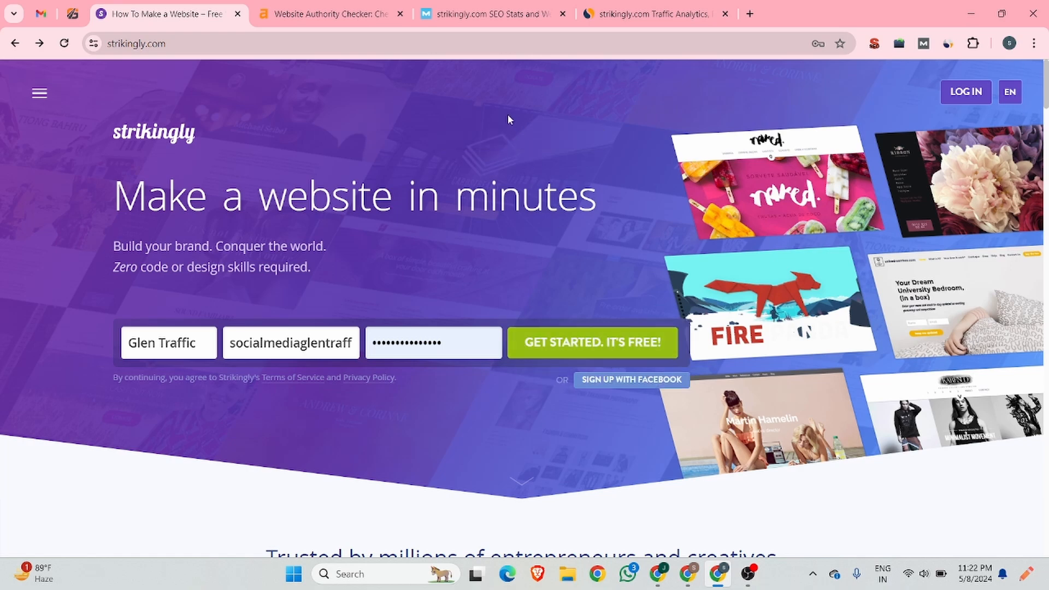
# - Copy the strikingly.com address and open it in a new tab of the Social Digital Lab Chrome profile
pyautogui.click(1009, 43)
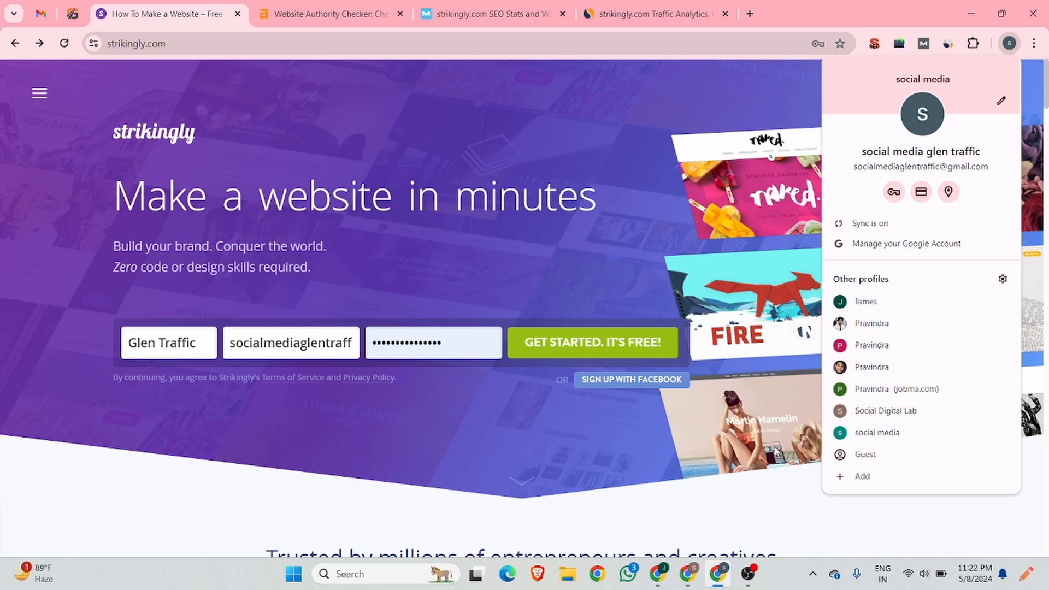
pyautogui.click(688, 572)
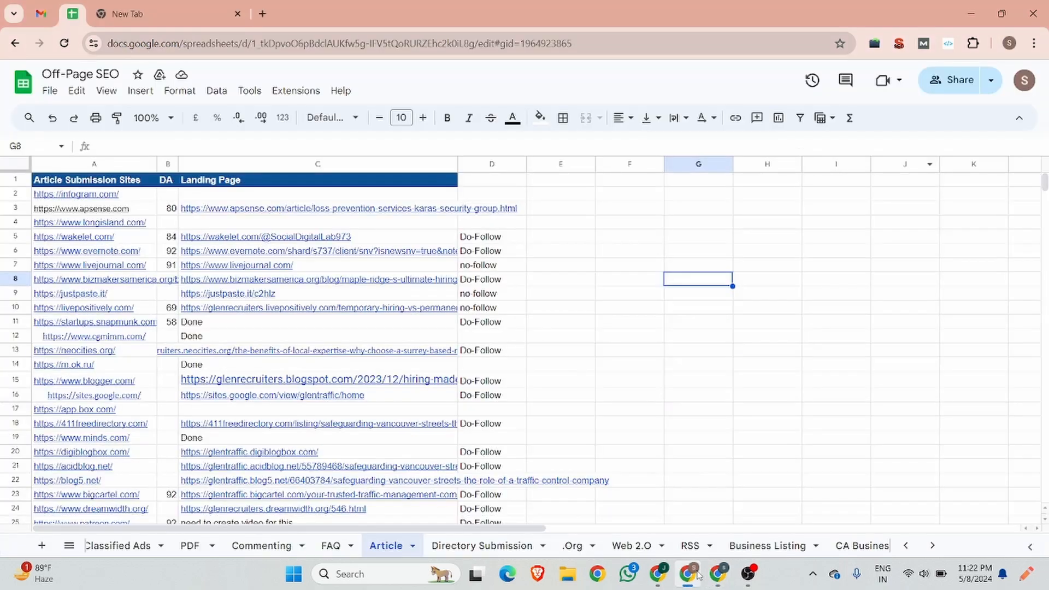
pyautogui.click(264, 14)
pyautogui.click(717, 574)
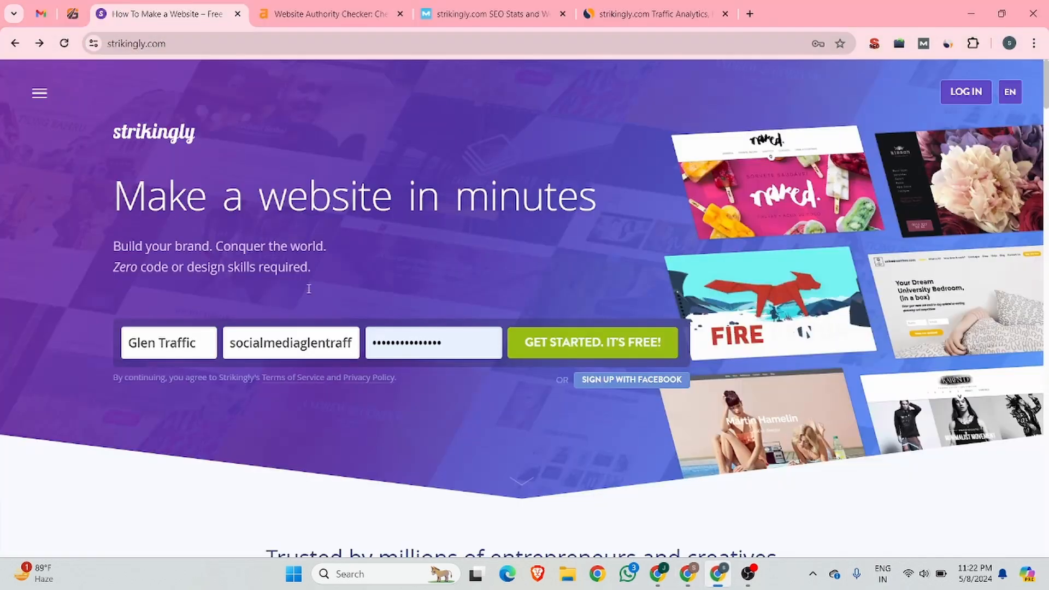
pyautogui.click(689, 573)
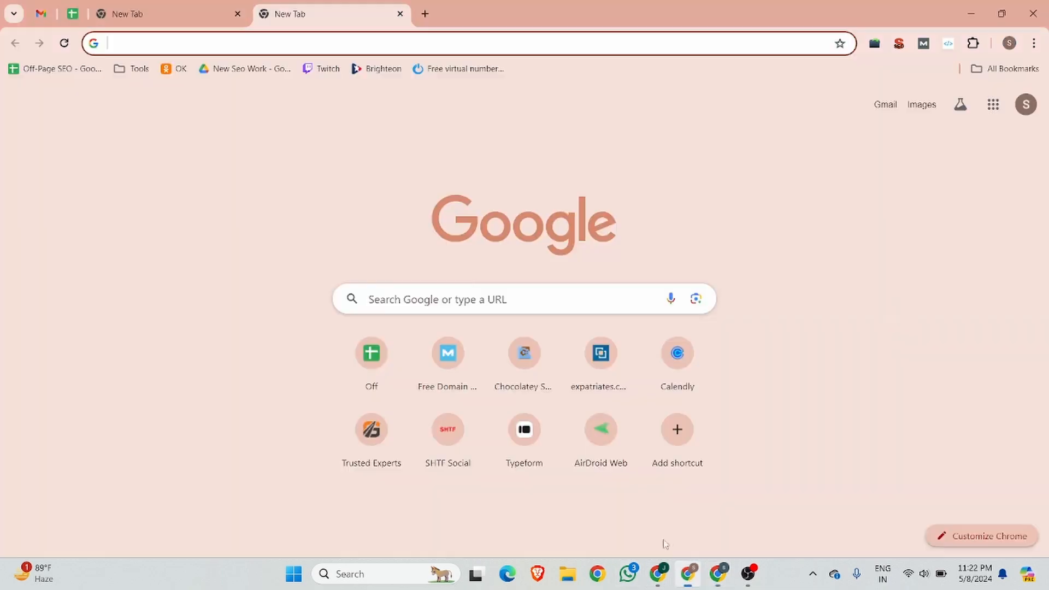
pyautogui.hotkey('ctrl', 'v')
pyautogui.press('Return')
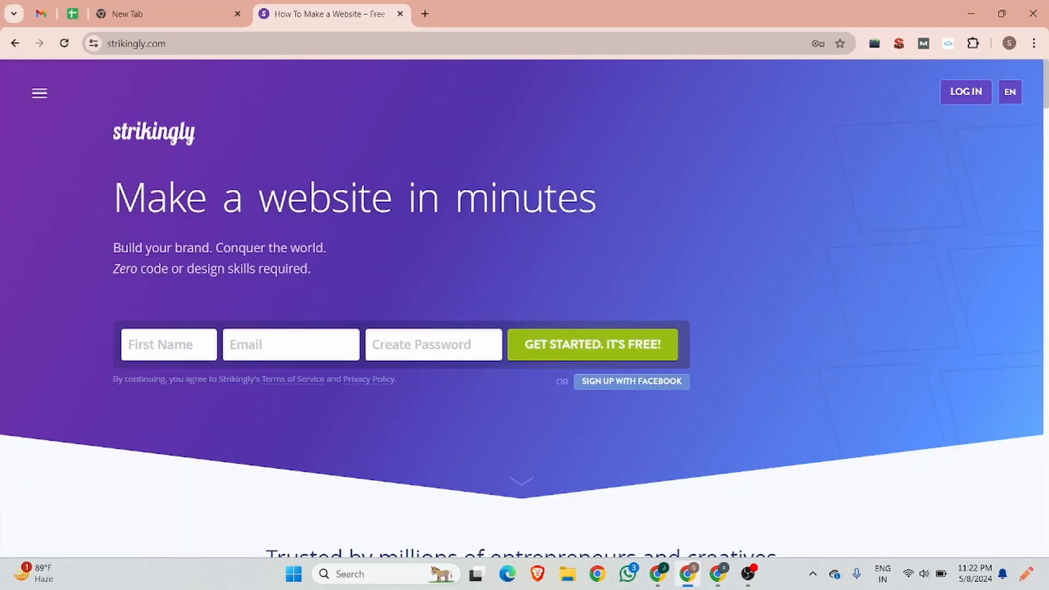
# - Enter Digital Marketing Lab as the first name in the Strikingly sign-up form
pyautogui.click(188, 343)
pyautogui.write('Digital ')
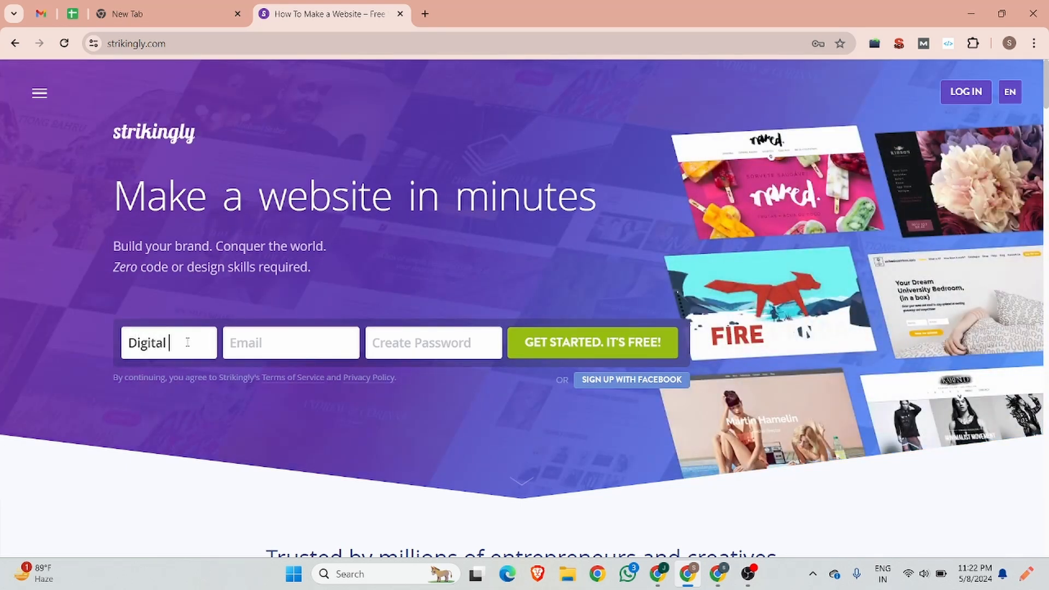
pyautogui.write('Marketing Lab')
# - Copy this profile's e-mail address from Gmail and paste it into the Strikingly sign-up e-mail field
pyautogui.click(244, 337)
pyautogui.click(41, 13)
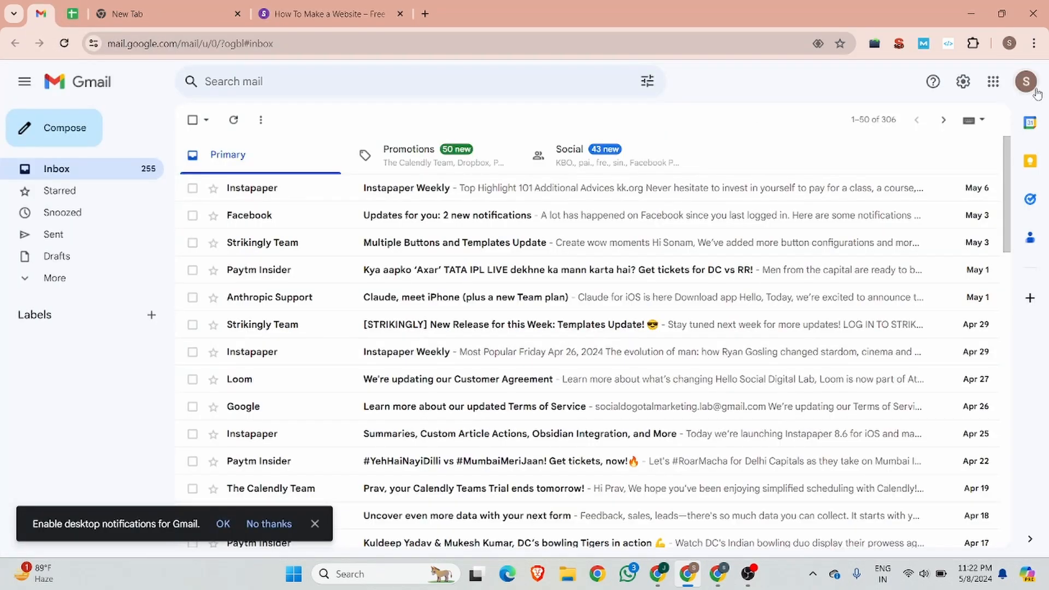
pyautogui.click(1026, 81)
pyautogui.tripleClick(930, 121)
pyautogui.hotkey('ctrl', 'c')
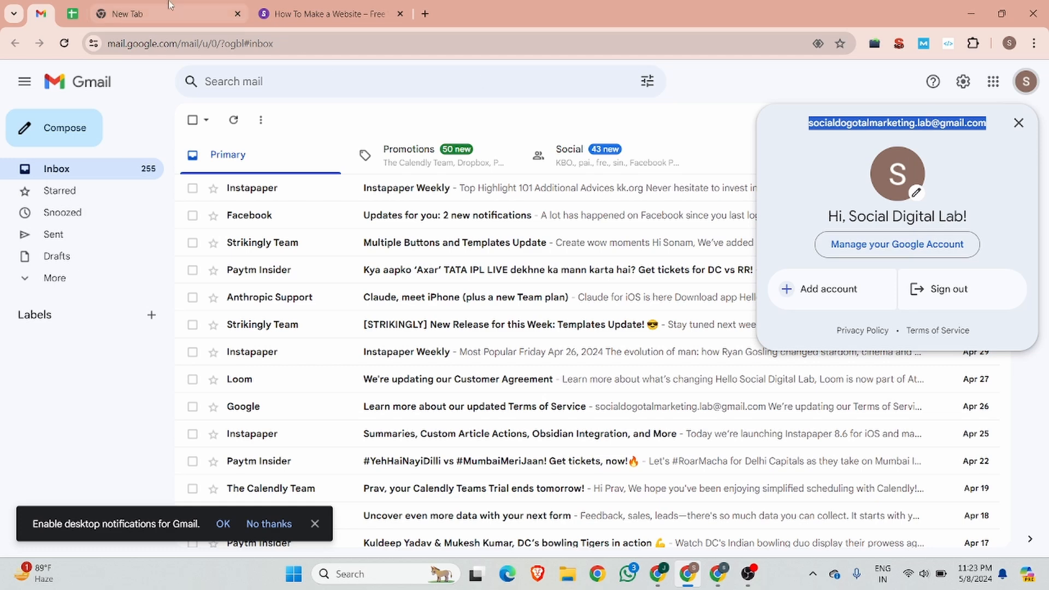
pyautogui.click(328, 14)
pyautogui.hotkey('ctrl', 'v')
pyautogui.click(395, 335)
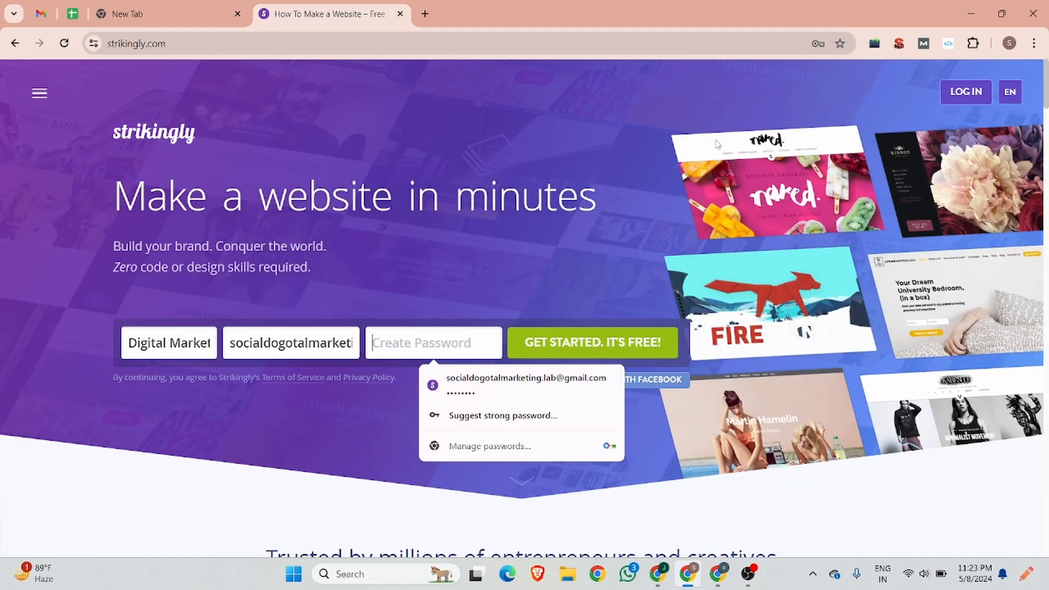
# - Open a window for the other Chrome profile named social media
pyautogui.click(1010, 44)
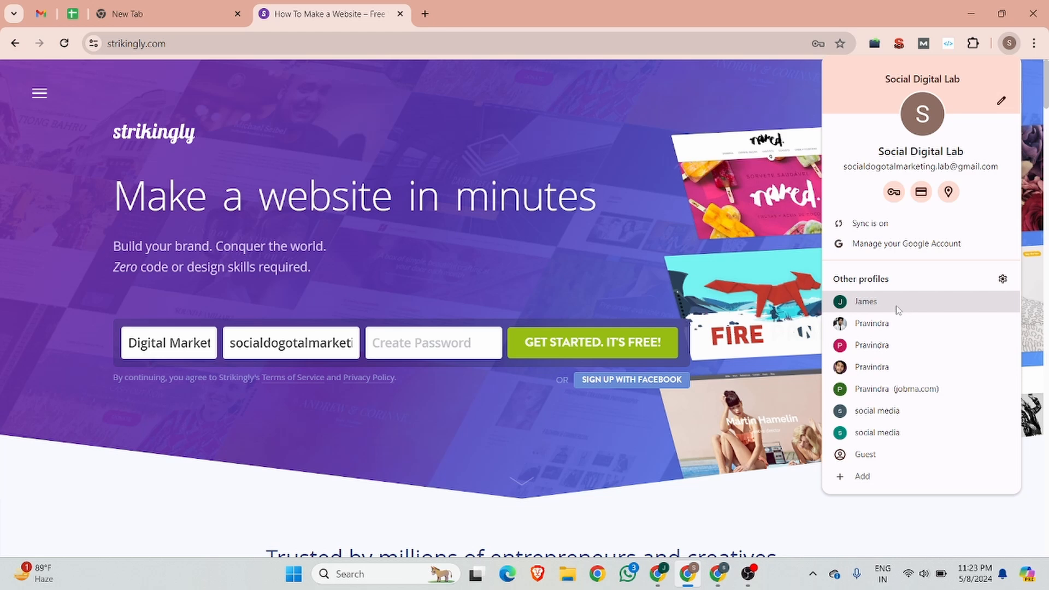
pyautogui.click(877, 433)
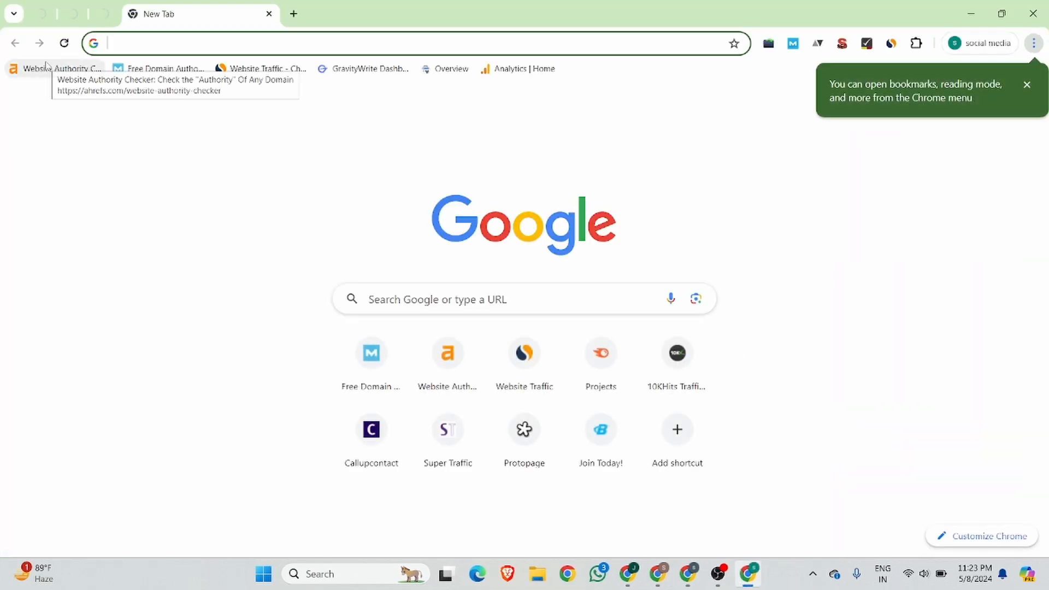
pyautogui.click(163, 49)
pyautogui.hotkey('ctrl', 'v')
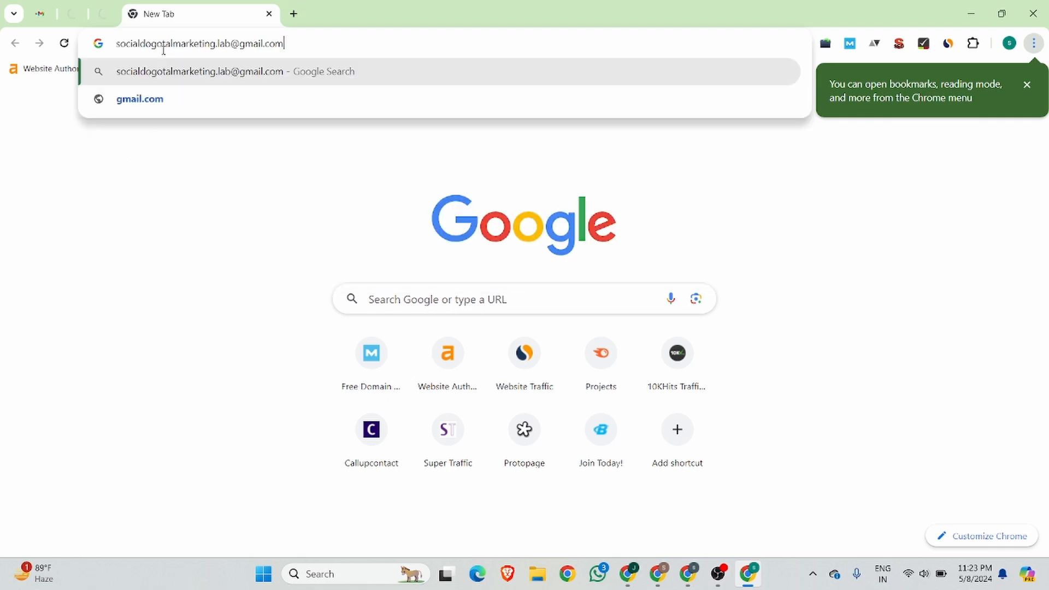
pyautogui.hotkey('shift', 'Left')
pyautogui.hotkey('shift', 'Left')
pyautogui.hotkey('shift', 'Left')
pyautogui.hotkey('shift', 'Left')
pyautogui.hotkey('shift', 'Left')
pyautogui.hotkey('shift', 'Left')
pyautogui.hotkey('shift', 'Left')
pyautogui.hotkey('shift', 'Left')
pyautogui.hotkey('shift', 'Left')
pyautogui.hotkey('shift', 'Left')
pyautogui.hotkey('shift', 'Left')
pyautogui.hotkey('shift', 'Left')
pyautogui.hotkey('shift', 'Left')
pyautogui.moveTo(145, 42); pyautogui.dragTo(57, 48)
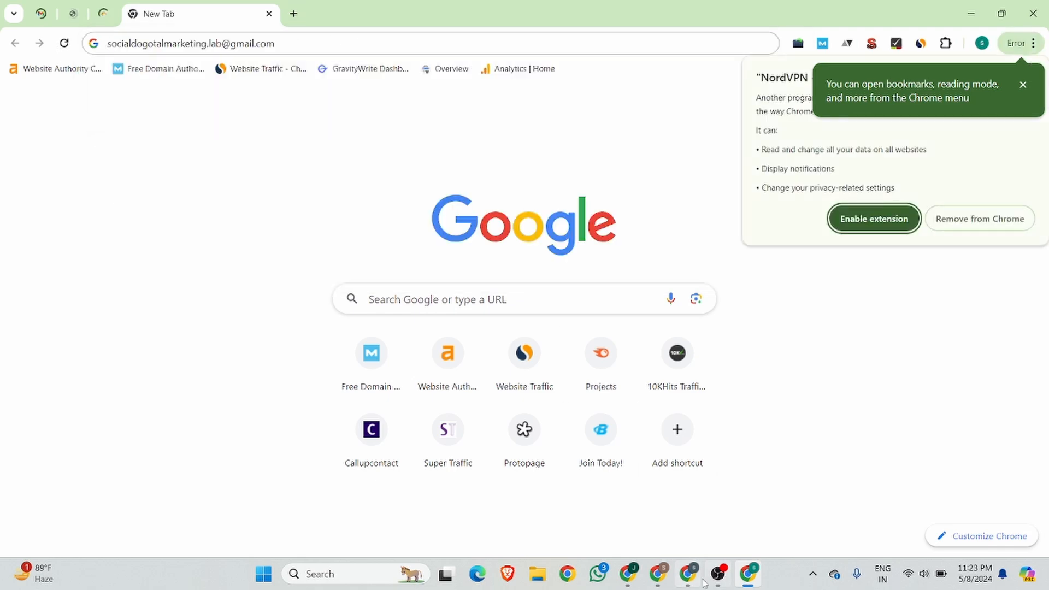
# - Copy the strikingly.com address from the Social Digital Lab profile's window and load it in the newly opened profile's window
pyautogui.hotkey('alt', 'Tab')
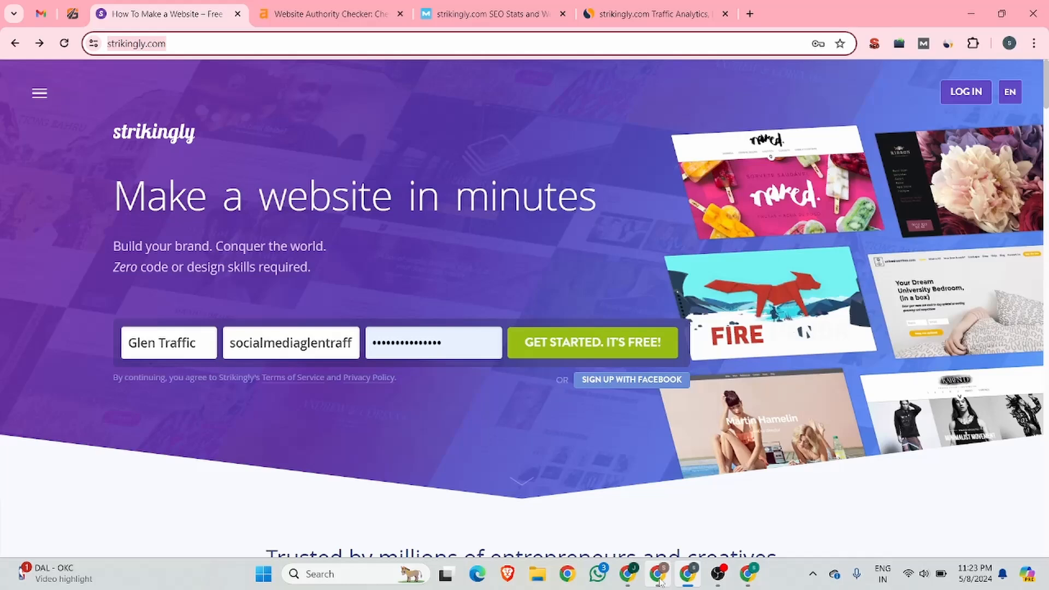
pyautogui.click(658, 574)
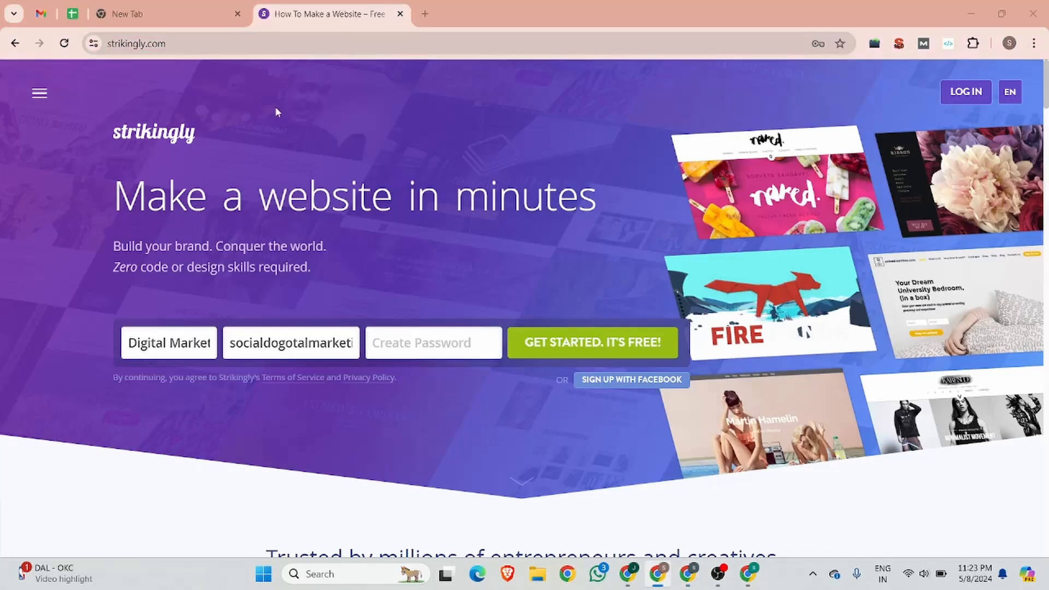
pyautogui.click(213, 48)
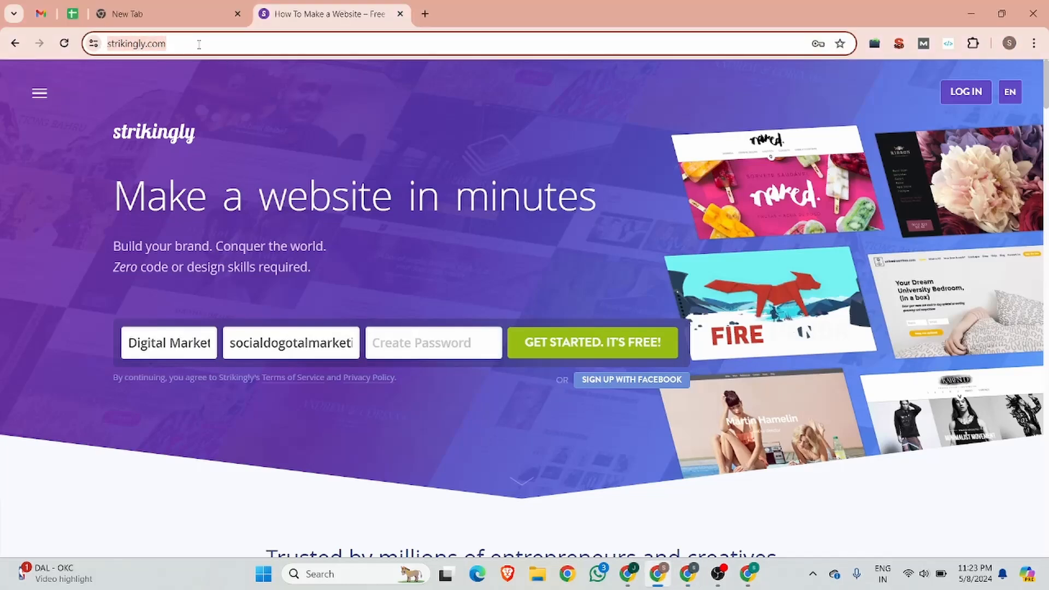
pyautogui.click(750, 574)
pyautogui.hotkey('ctrl', 'v')
pyautogui.press('Return')
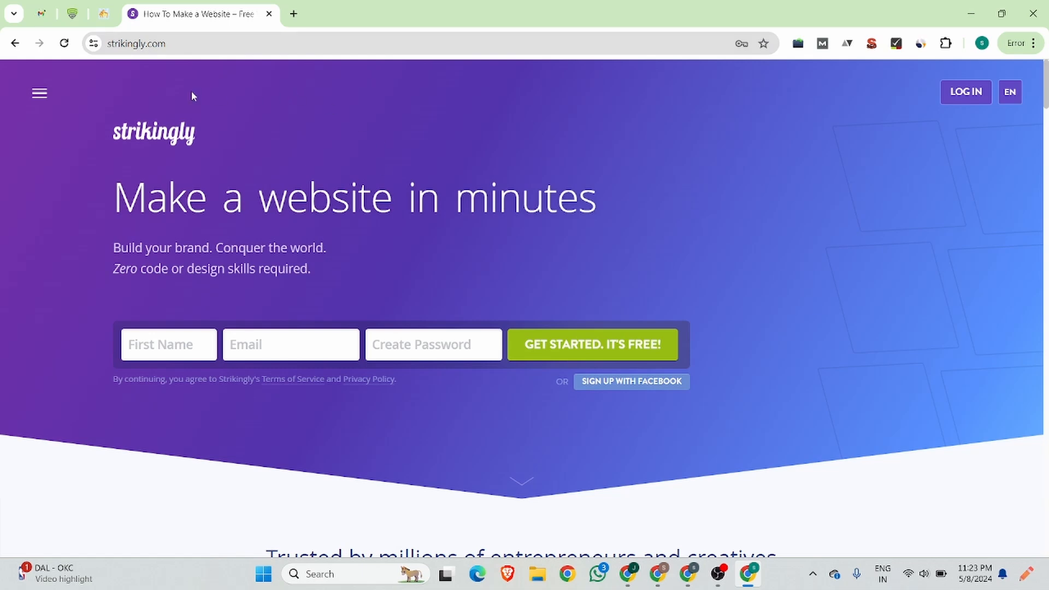
# - Start the Strikingly sign-up form with Glen Recruiters as the first name and show the saved password suggestions
pyautogui.click(169, 335)
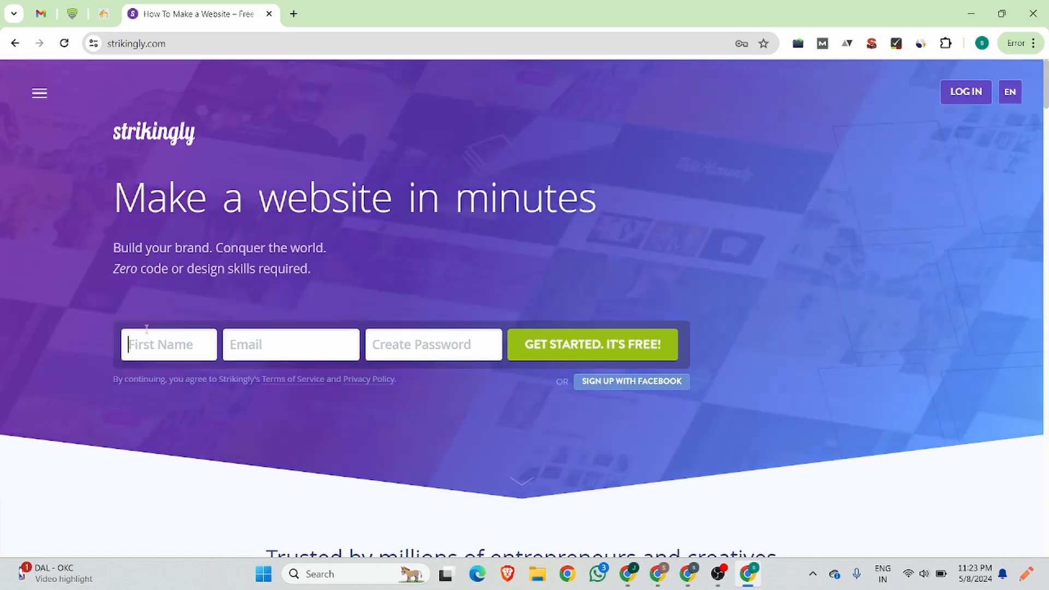
pyautogui.write('G')
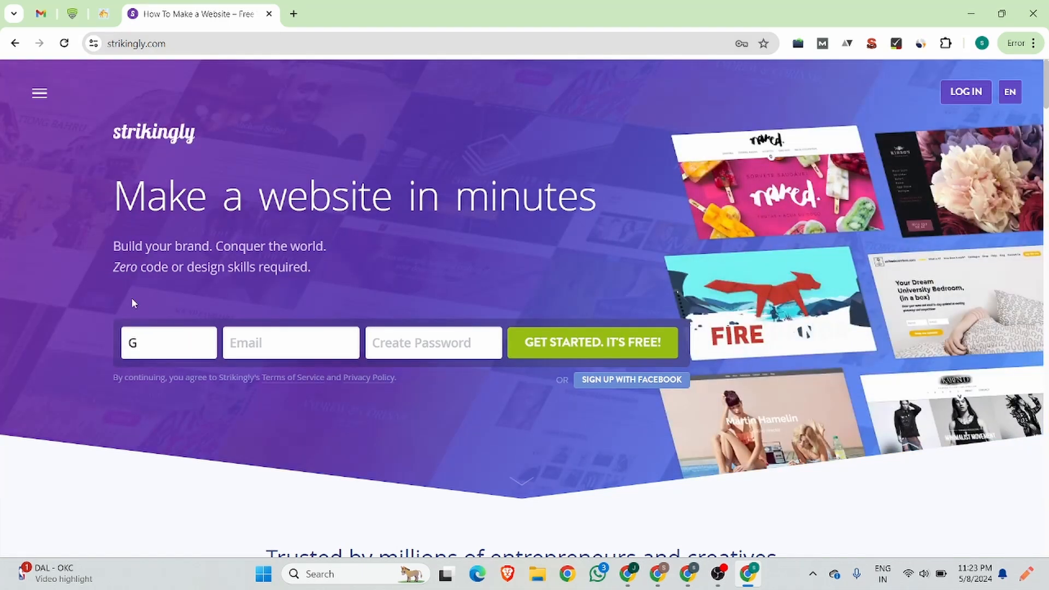
pyautogui.write('len Recruiters')
pyautogui.click(384, 339)
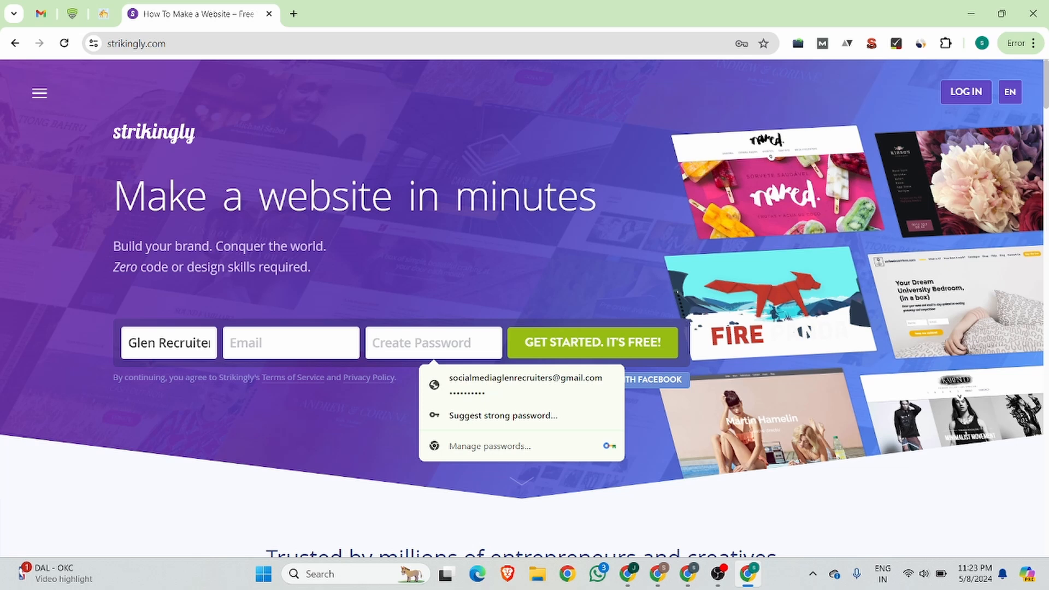
# - Log in to Strikingly with the saved account credentials, entering the Windows Security PIN to fill them in
pyautogui.click(967, 94)
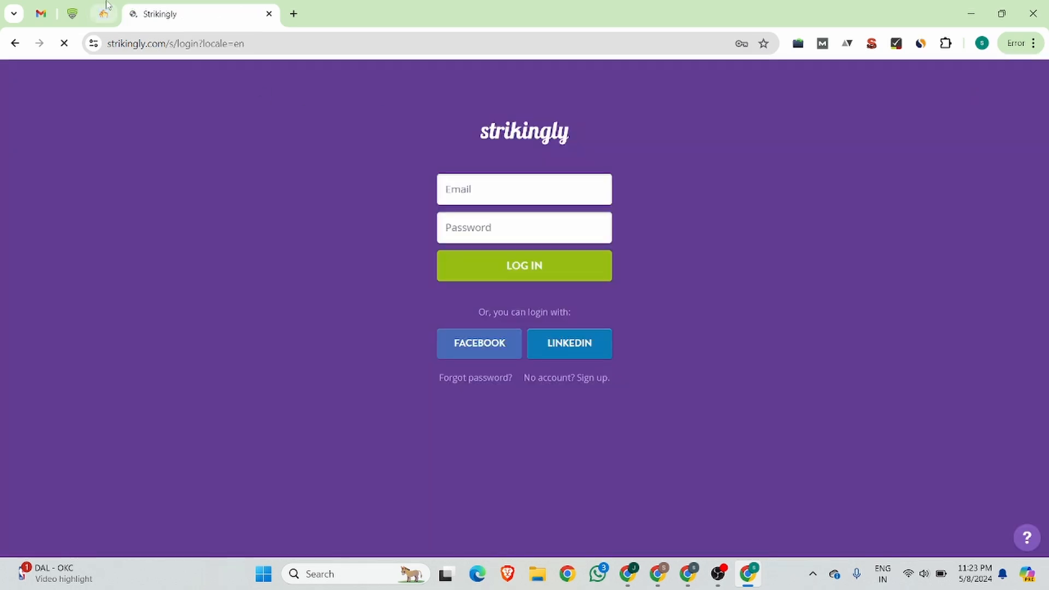
pyautogui.click(103, 13)
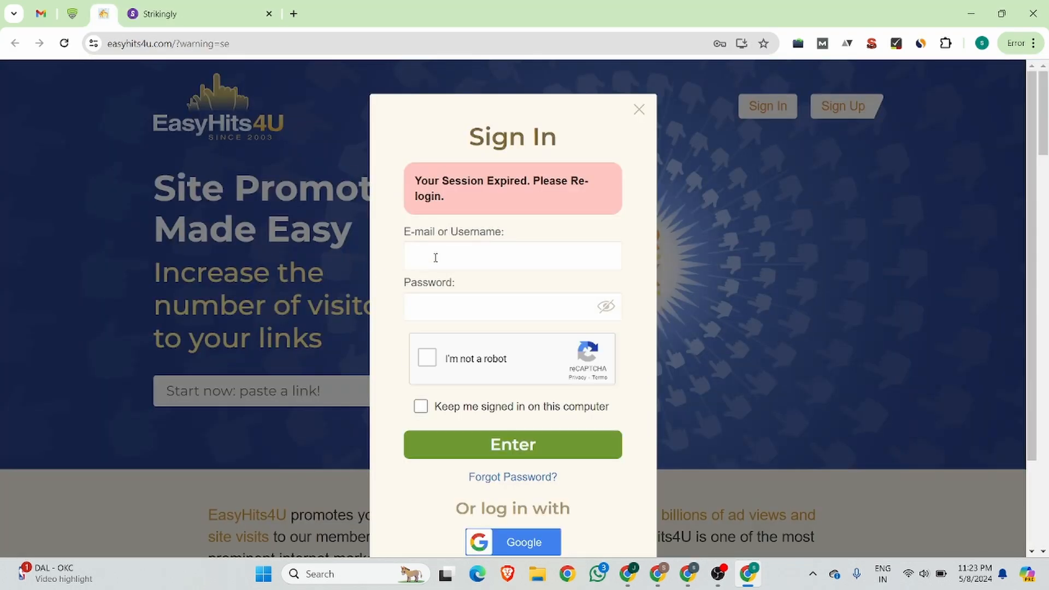
pyautogui.click(131, 12)
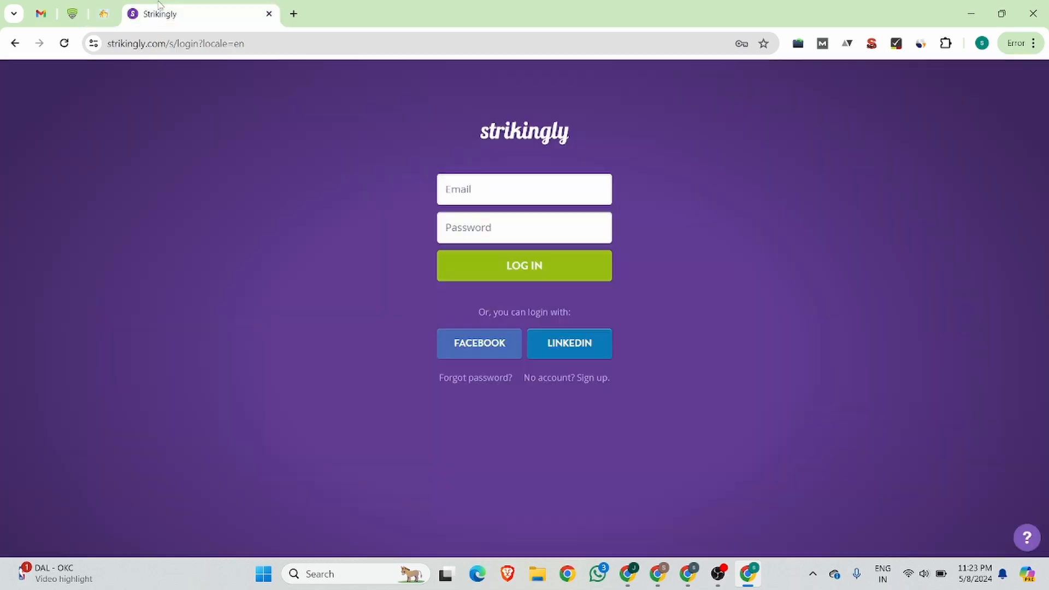
pyautogui.click(492, 196)
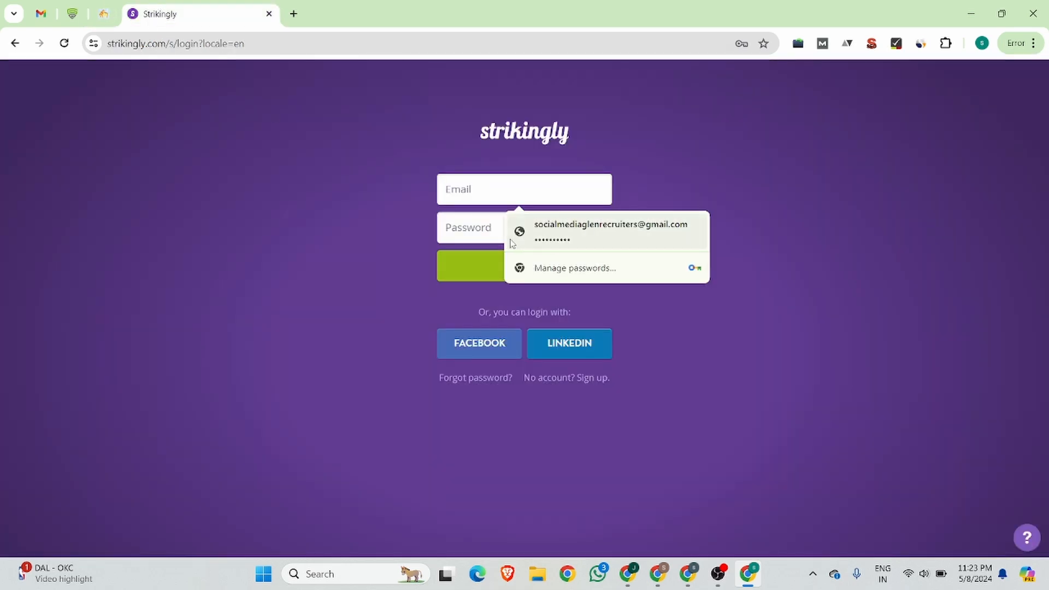
pyautogui.click(546, 240)
pyautogui.write('••••')
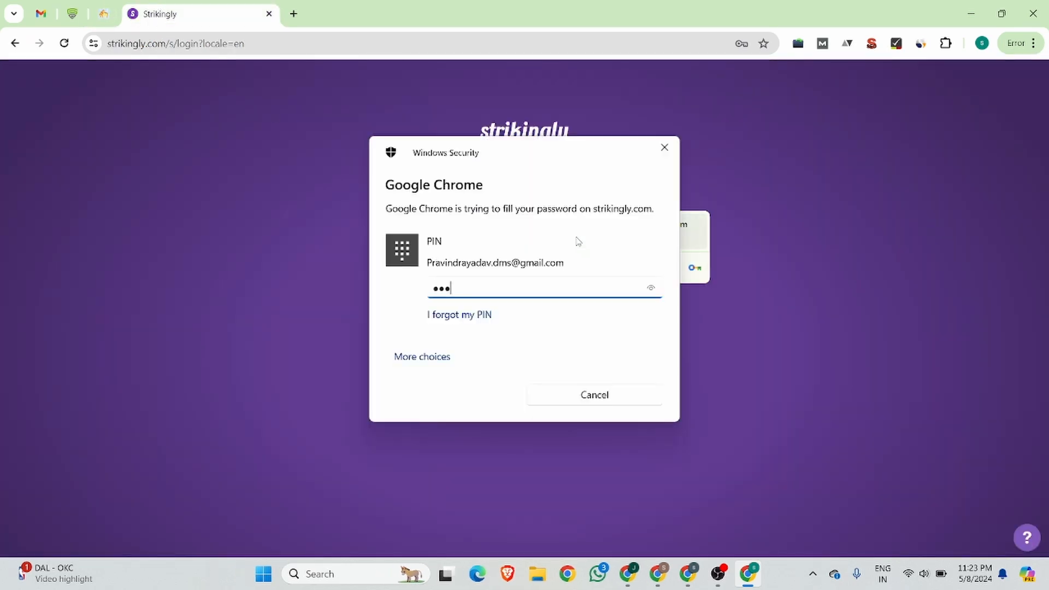
pyautogui.click(535, 266)
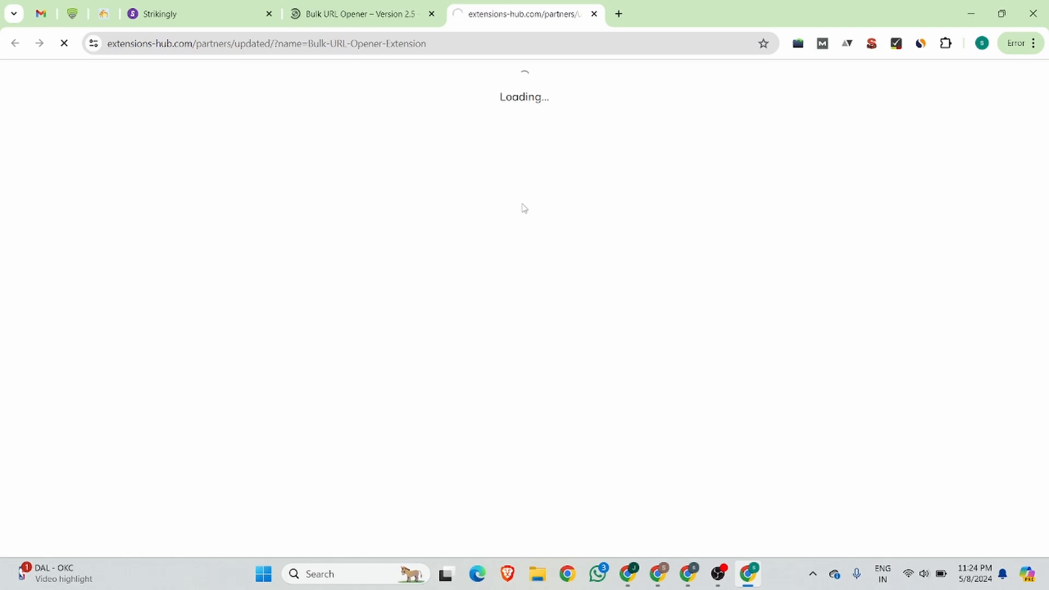
pyautogui.click(182, 7)
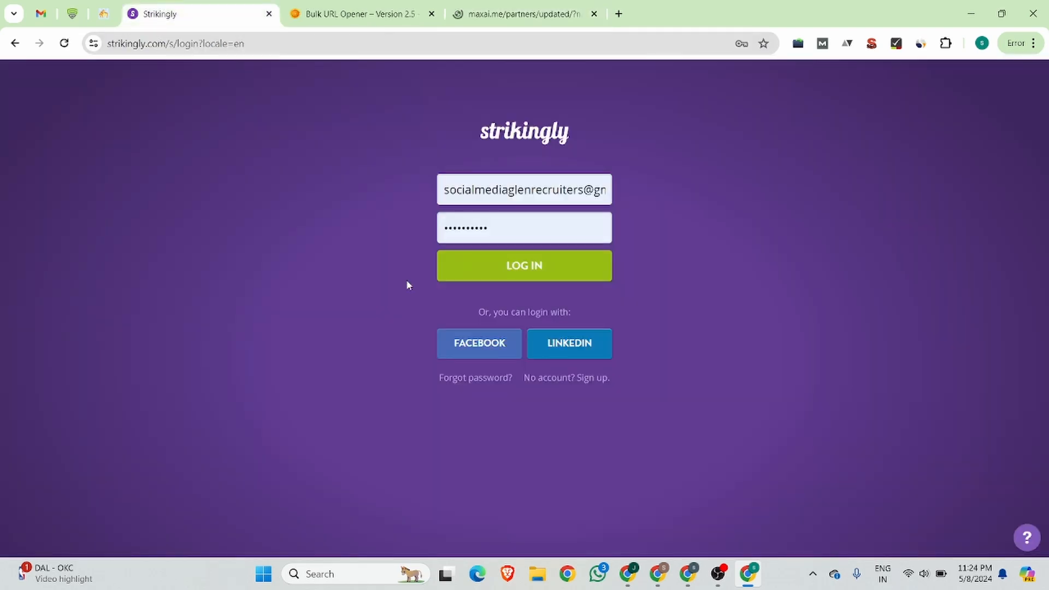
pyautogui.click(526, 269)
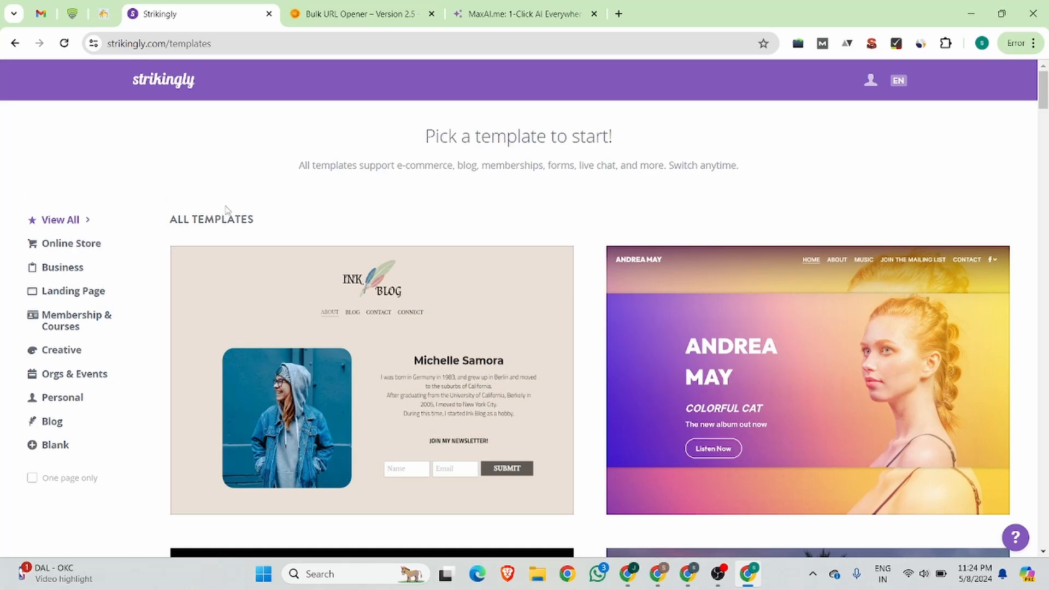
# - Start editing a site from the Ink Blog template and dismiss the tour offer, notification request and live chat
pyautogui.moveTo(380, 309)
pyautogui.scroll(-2, 383, 274)
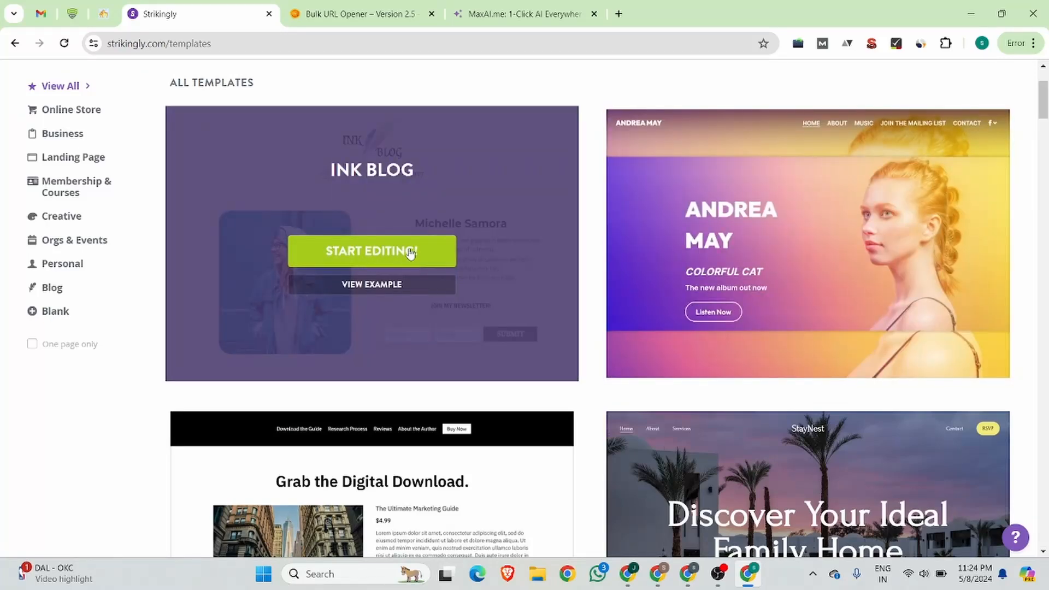
pyautogui.click(358, 259)
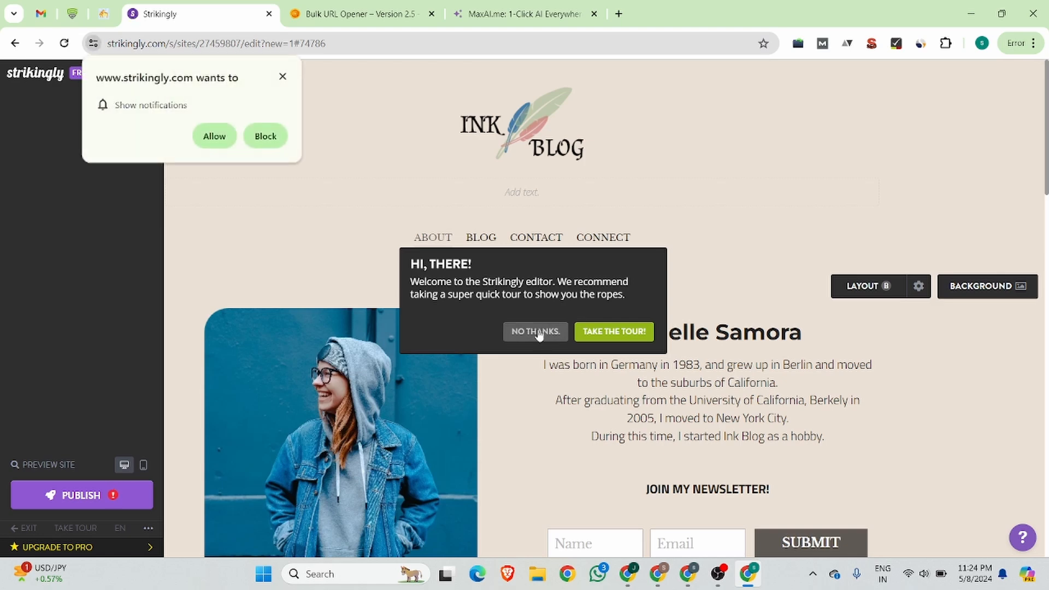
pyautogui.click(539, 331)
pyautogui.click(282, 76)
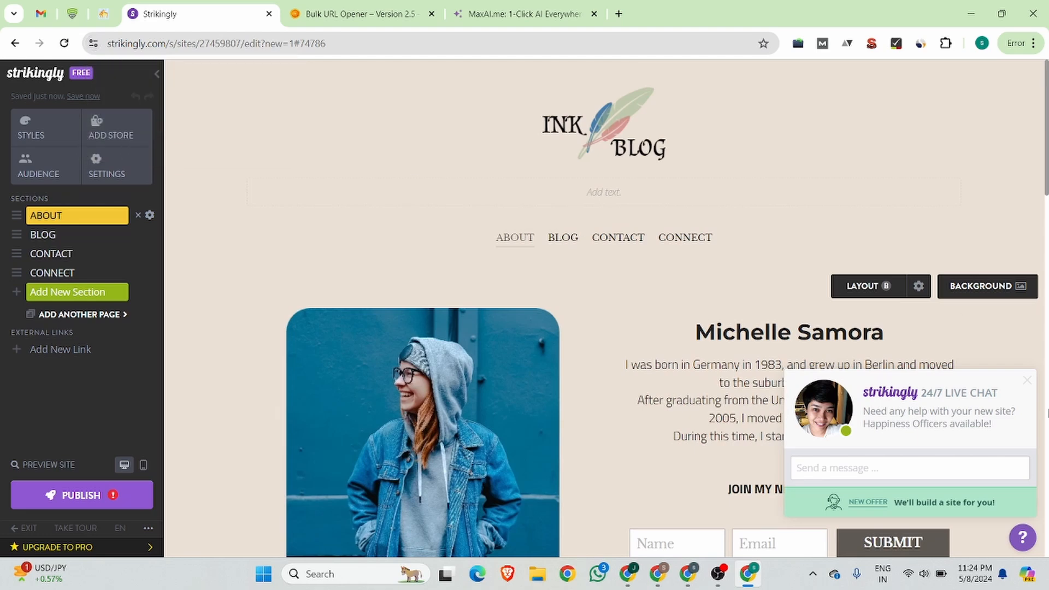
pyautogui.click(1028, 381)
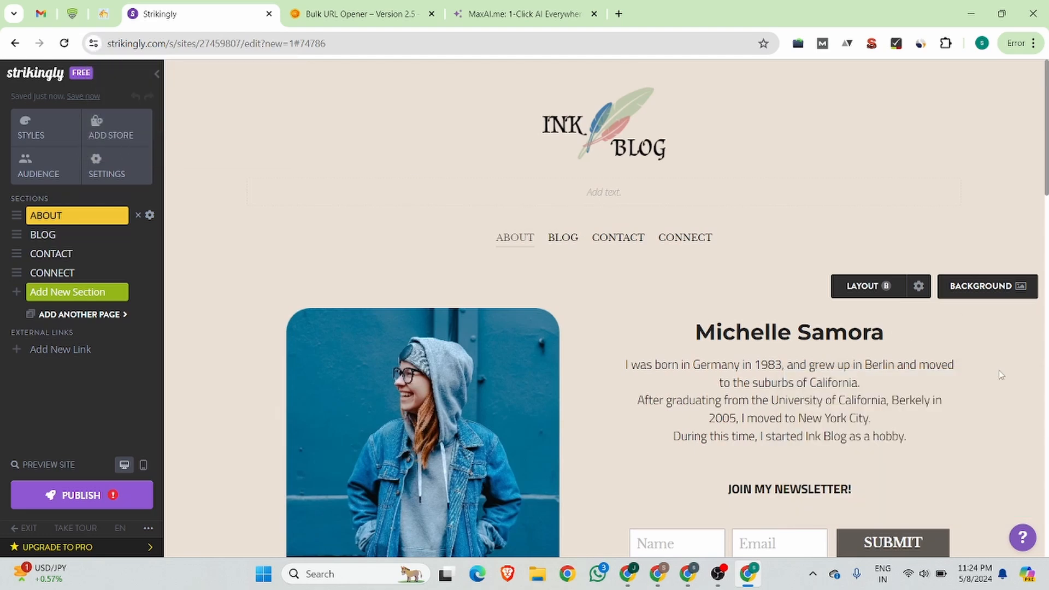
pyautogui.click(601, 125)
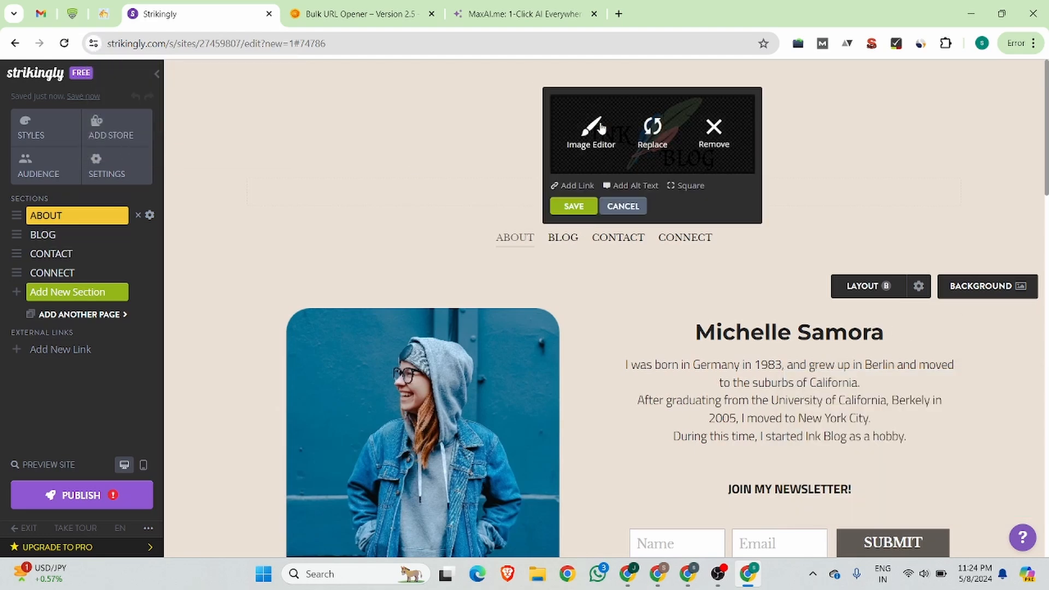
pyautogui.click(653, 128)
pyautogui.click(530, 304)
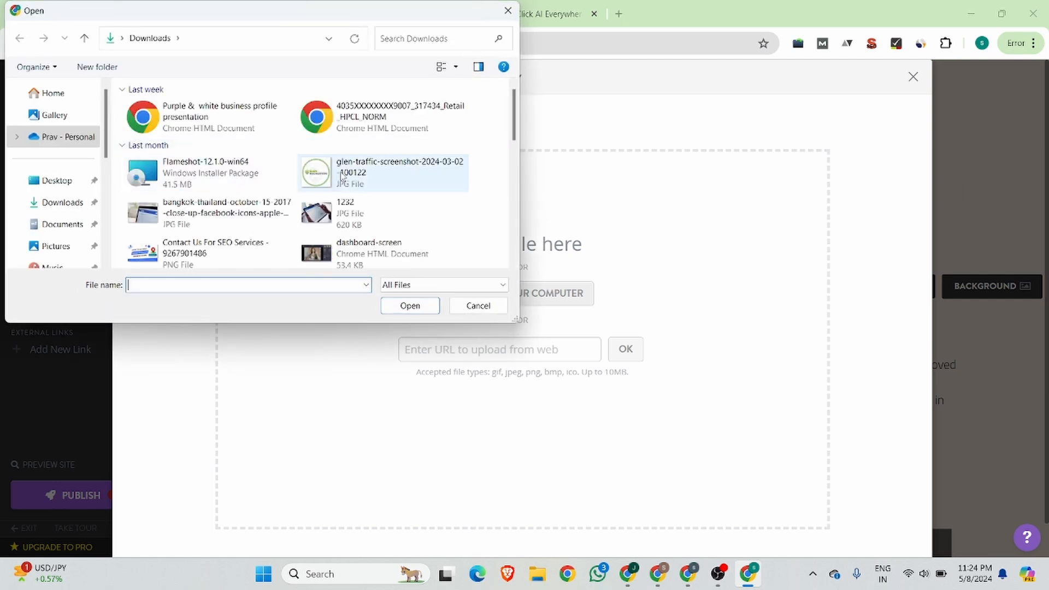
pyautogui.scroll(-4, 324, 164)
pyautogui.scroll(-5, 324, 164)
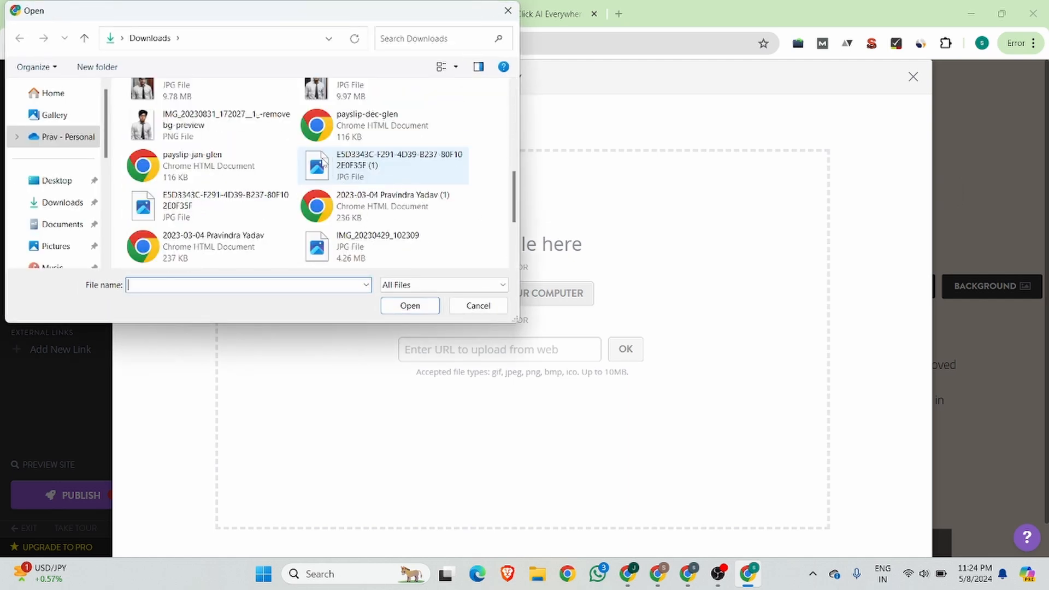
pyautogui.click(331, 208)
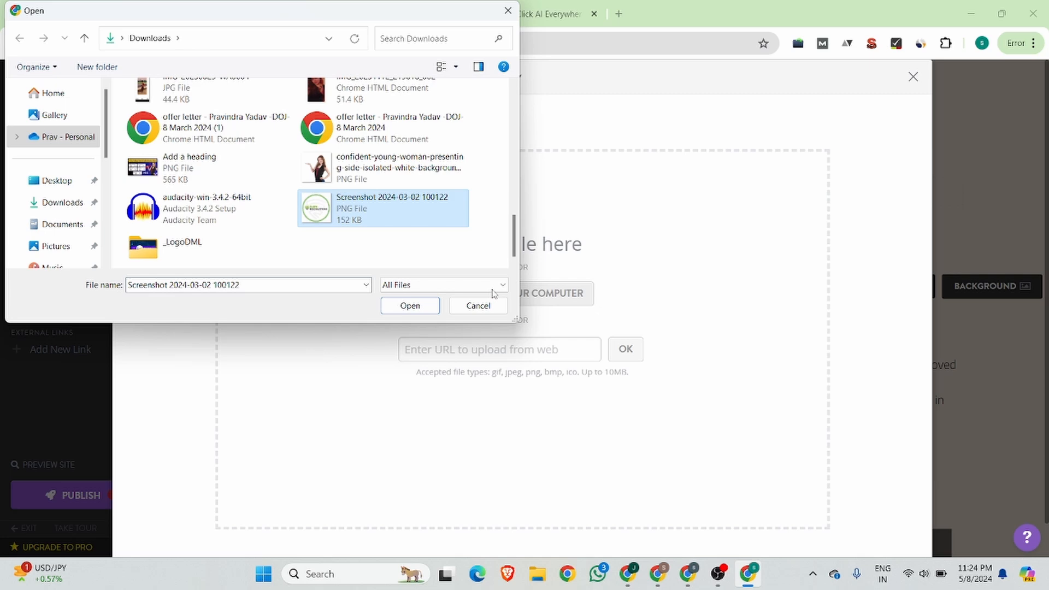
pyautogui.click(427, 306)
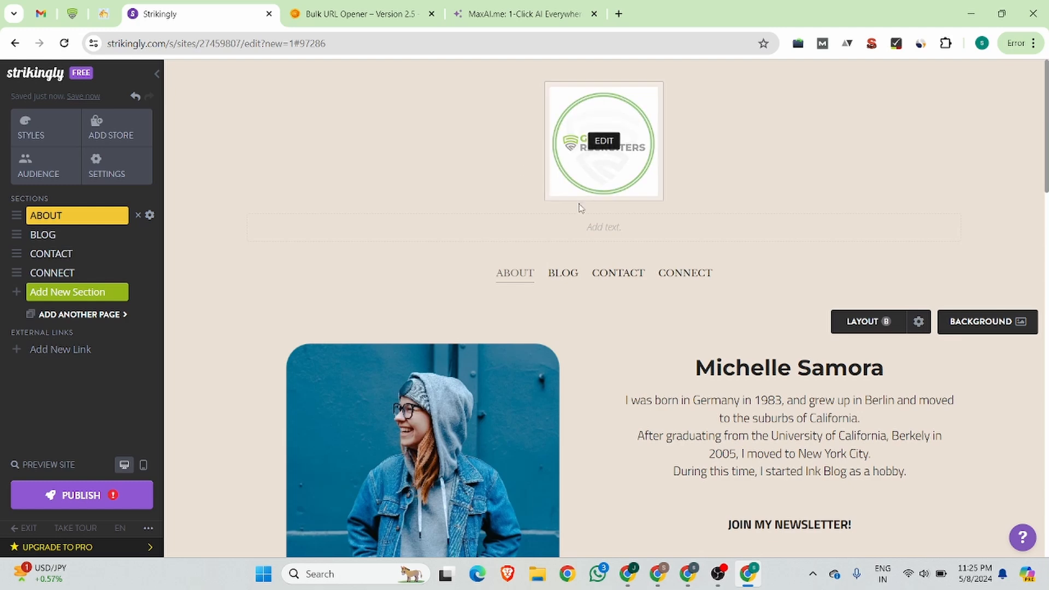
# - Enter the text "Best Recruitment Agency in Canada: Glen Recruiters" below the header logo
pyautogui.click(615, 229)
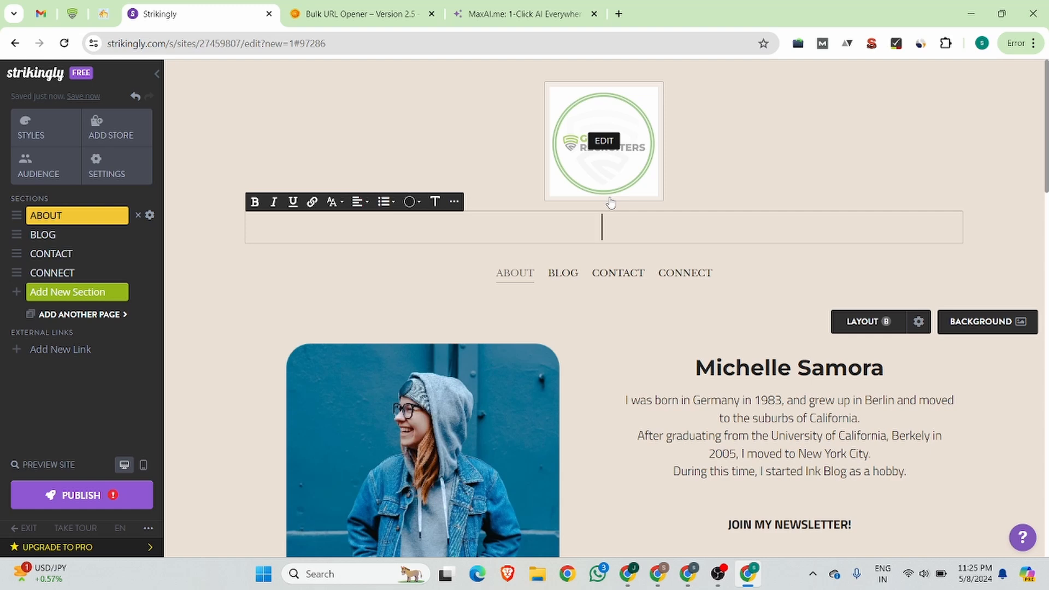
pyautogui.write('Best Recruit')
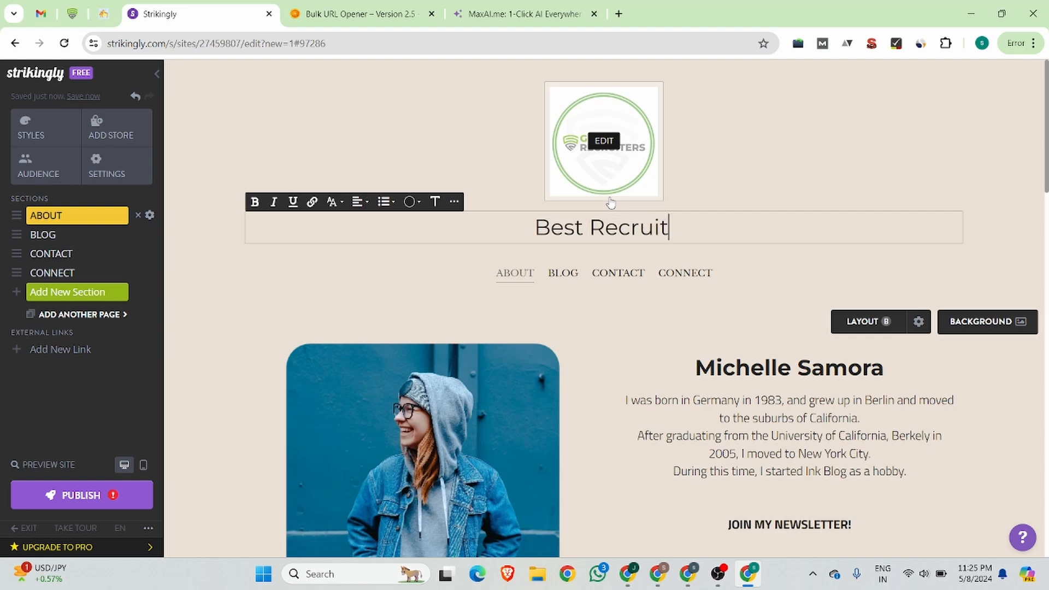
pyautogui.write('ment Ag')
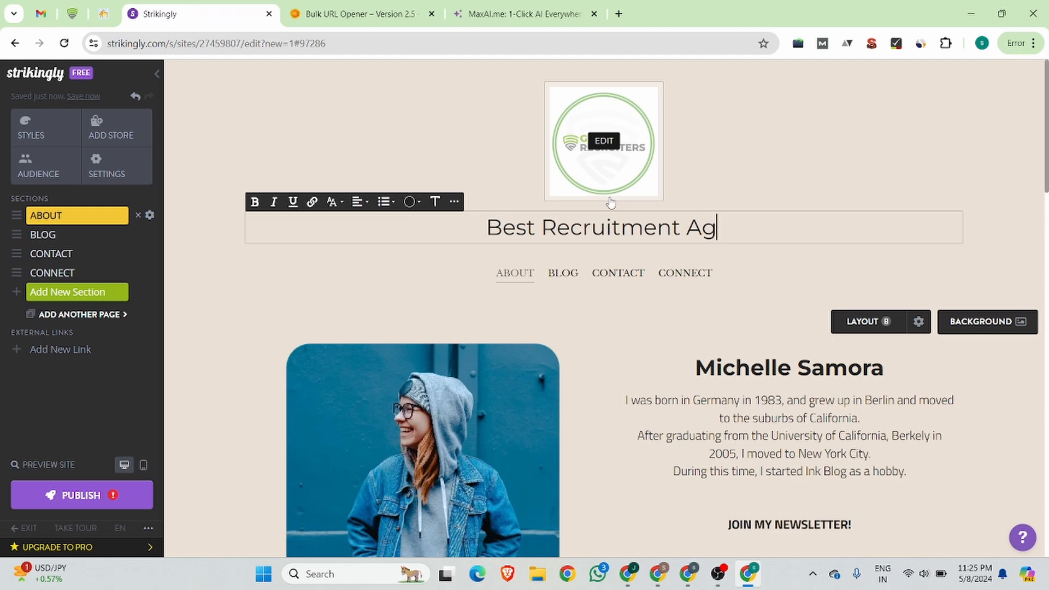
pyautogui.write('ency in Canada')
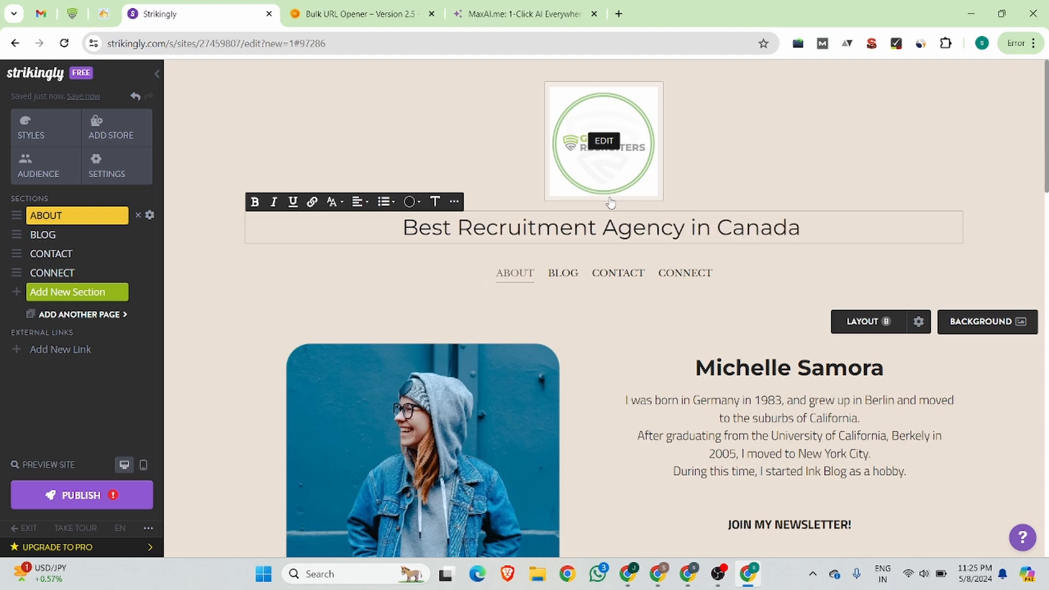
pyautogui.write(': ')
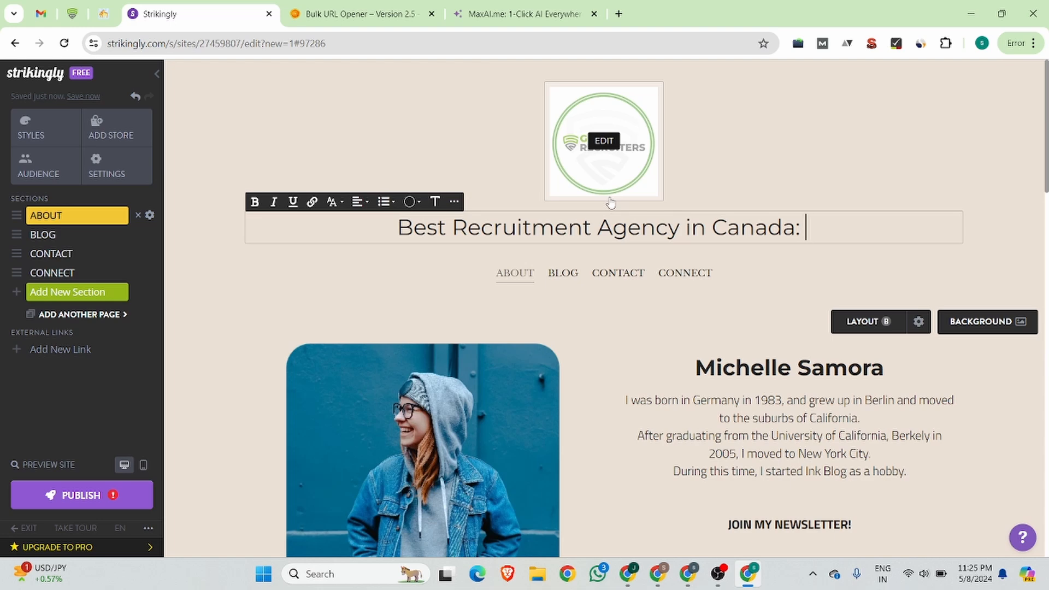
pyautogui.write('Glen')
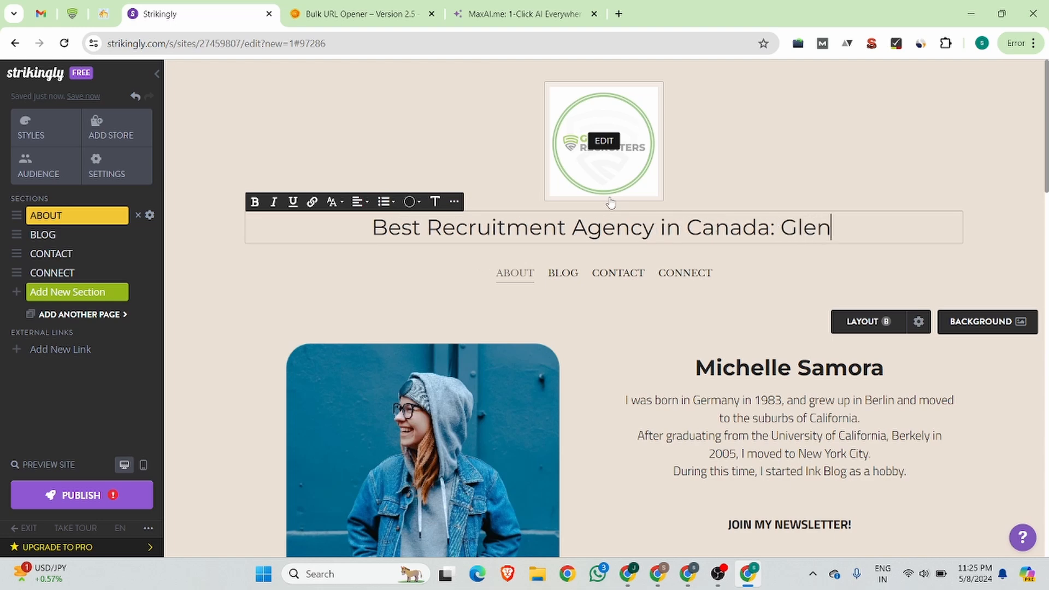
pyautogui.write(' Redruiters')
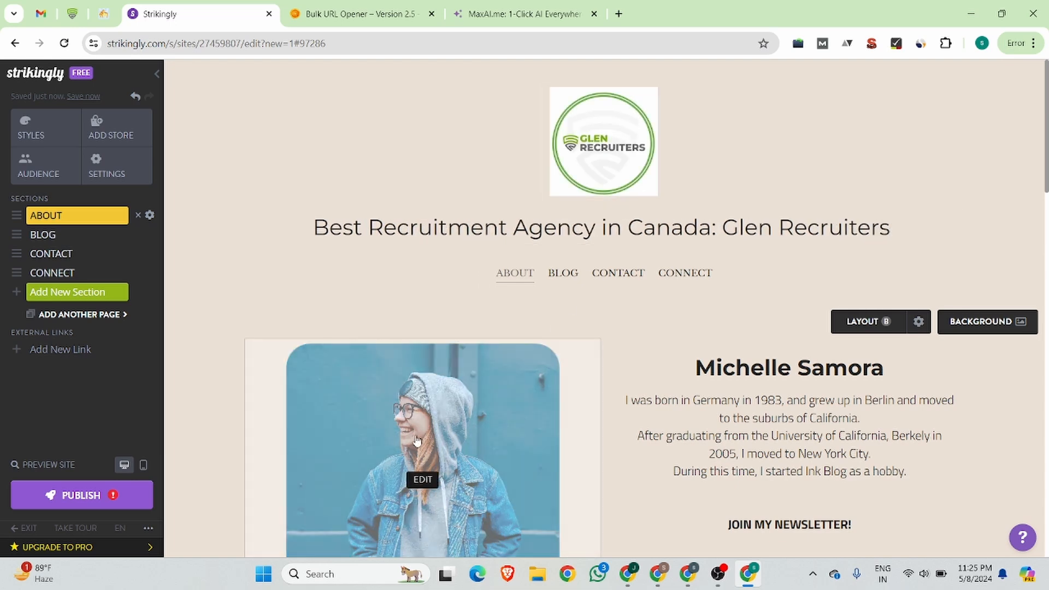
# - Replace the About section's photo with the confident-young-woman-presenting PNG image from the Downloads folder
pyautogui.click(421, 479)
pyautogui.scroll(-3, 461, 381)
pyautogui.moveTo(461, 382)
pyautogui.click(445, 302)
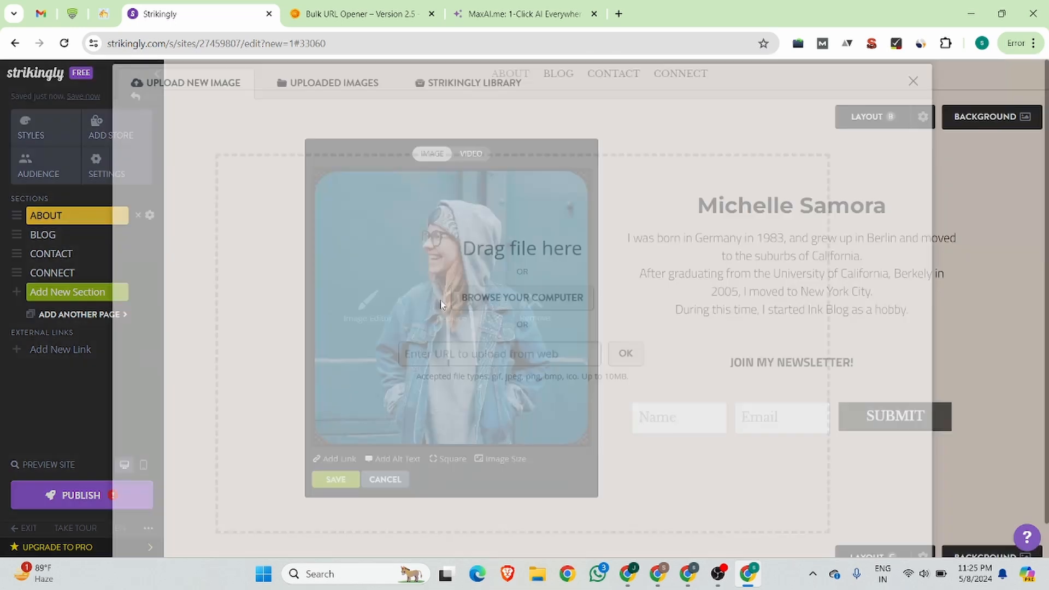
pyautogui.click(513, 295)
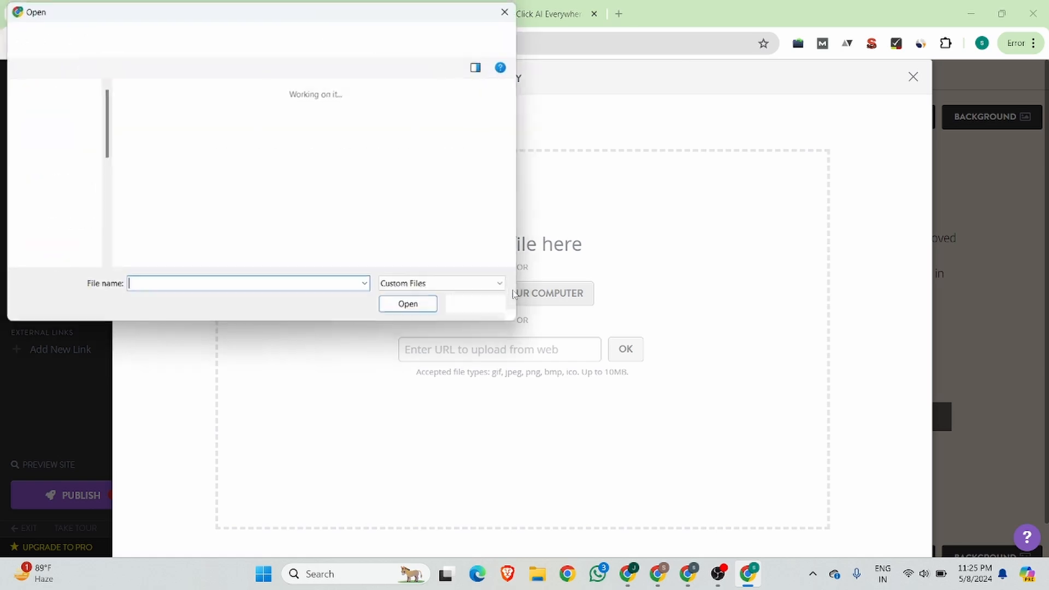
pyautogui.scroll(-3, 223, 159)
pyautogui.scroll(-3, 189, 214)
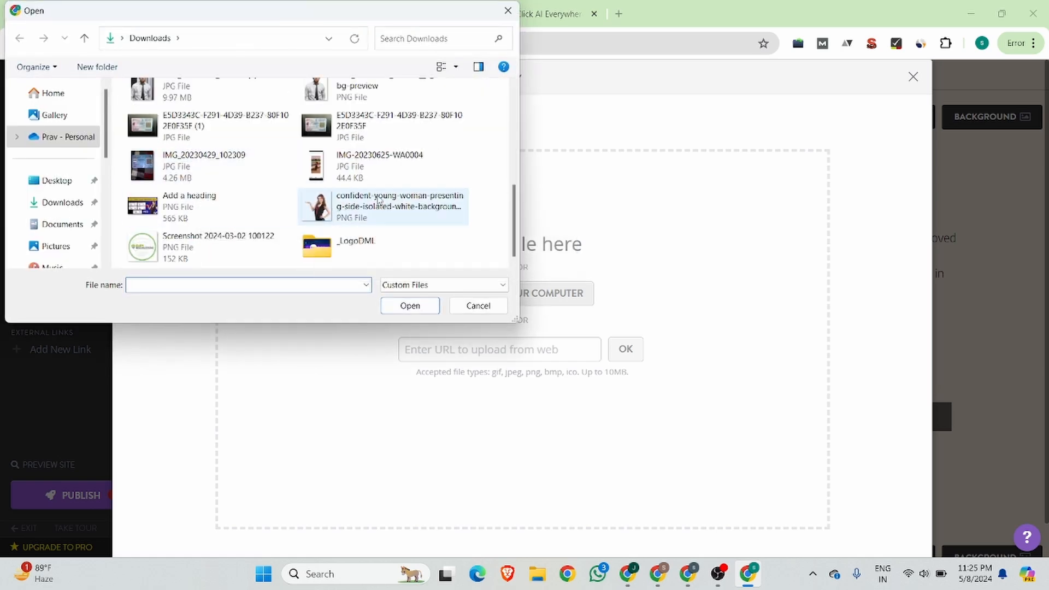
pyautogui.click(322, 217)
pyautogui.click(410, 306)
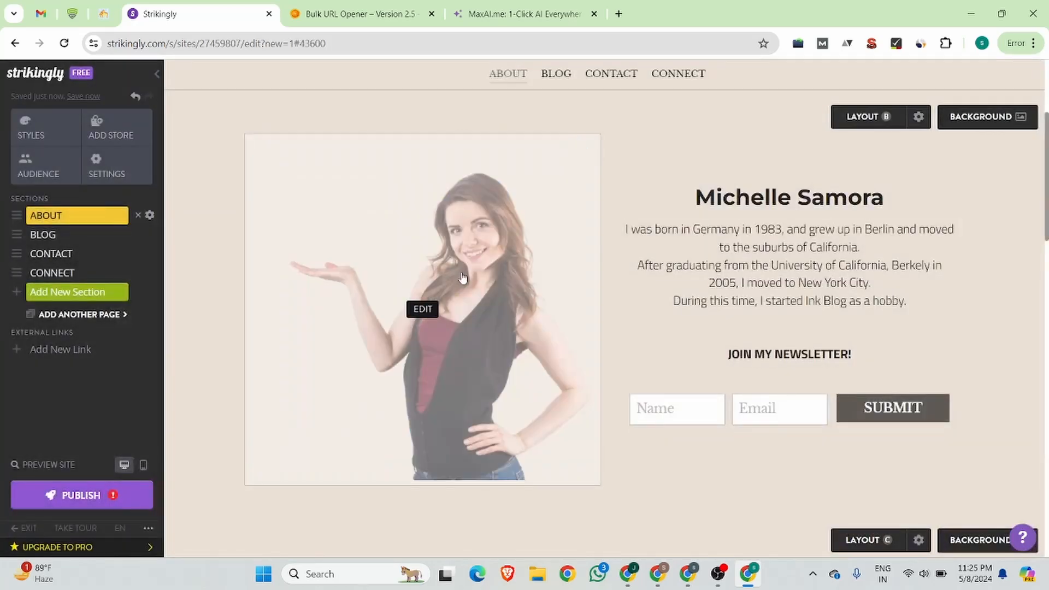
# - Copy the heading "Glen Recruiters - Your Premier Recruiters In Canada" from the glenrecruiters.ca home page
pyautogui.tripleClick(771, 200)
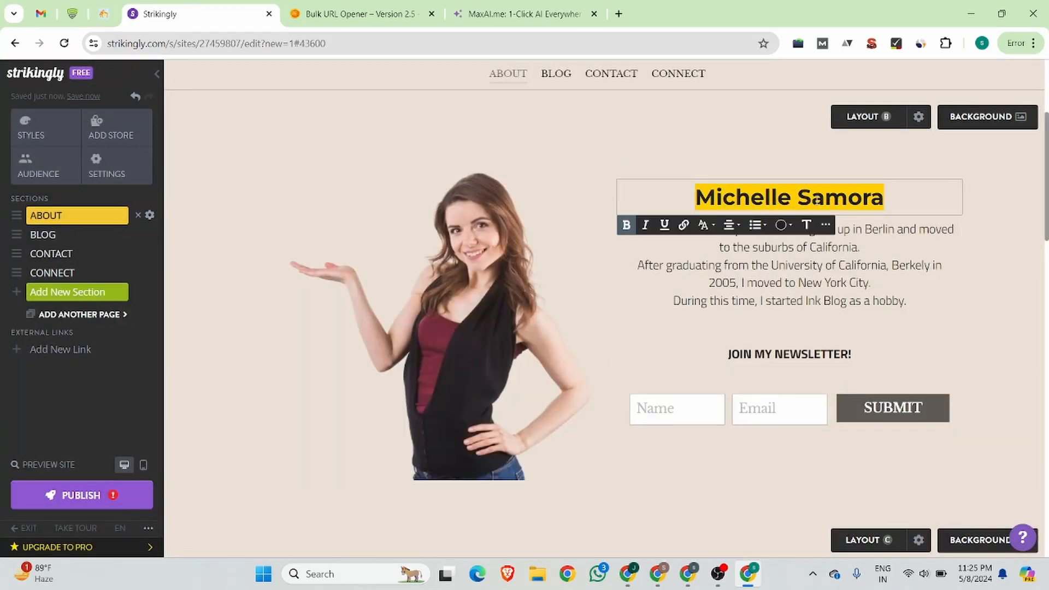
pyautogui.click(77, 8)
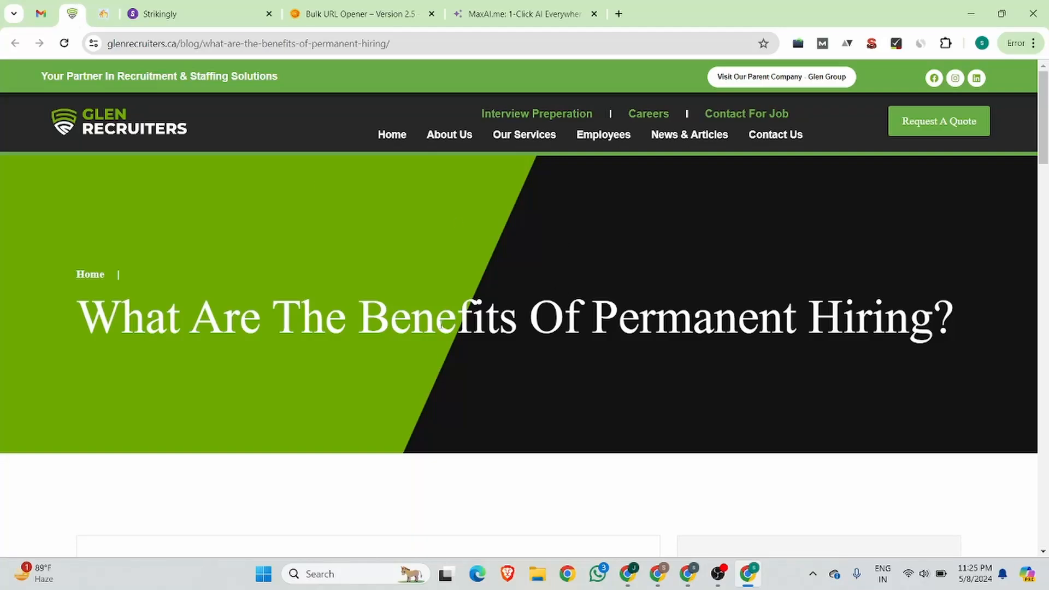
pyautogui.scroll(-4, 153, 323)
pyautogui.scroll(4, 117, 169)
pyautogui.click(123, 137)
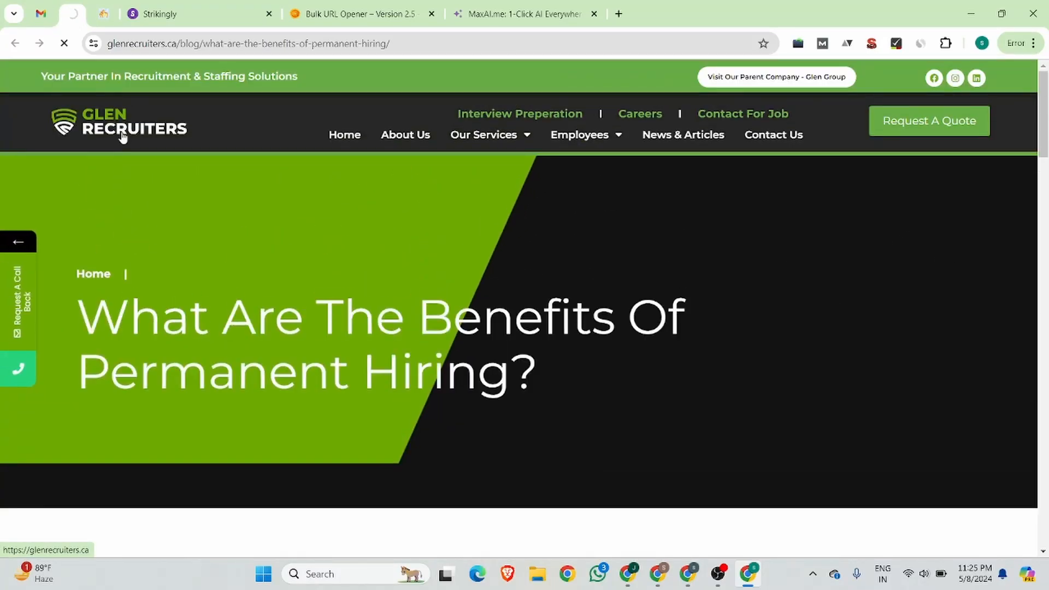
pyautogui.scroll(-9, 428, 286)
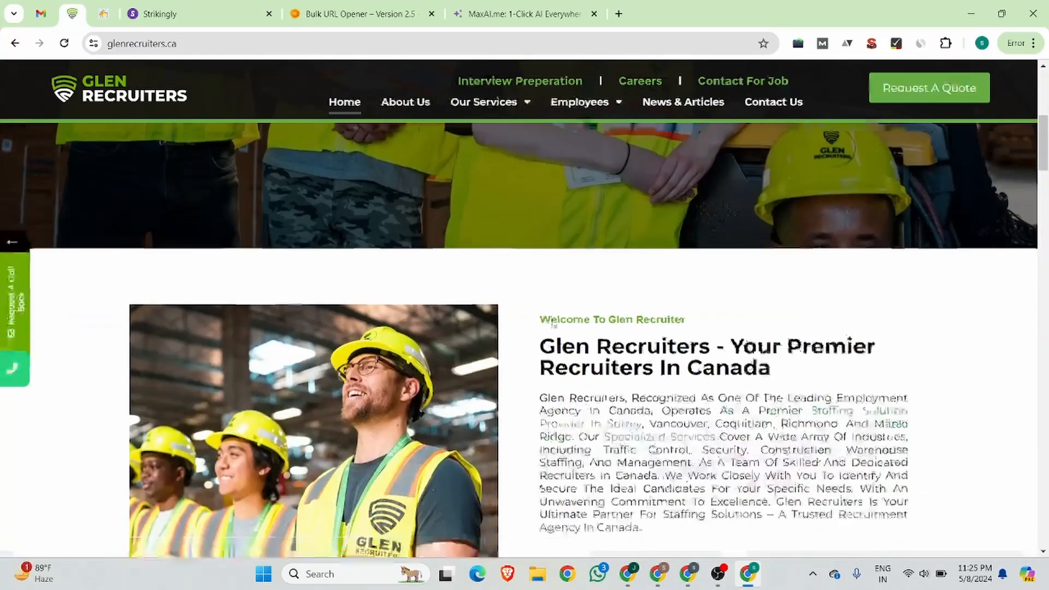
pyautogui.scroll(-1, 552, 323)
pyautogui.moveTo(787, 316); pyautogui.dragTo(533, 298)
pyautogui.hotkey('ctrl', 'c')
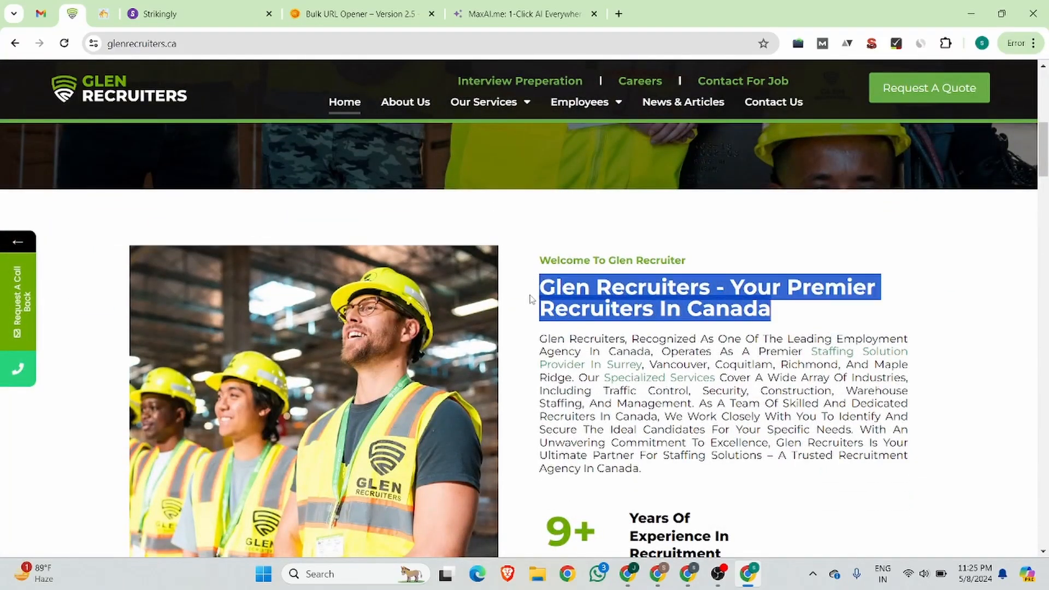
# - Replace the About section's name heading in the Strikingly editor with the copied "Glen Recruiters - Your Premier Recruiters In Canada"
pyautogui.click(239, 5)
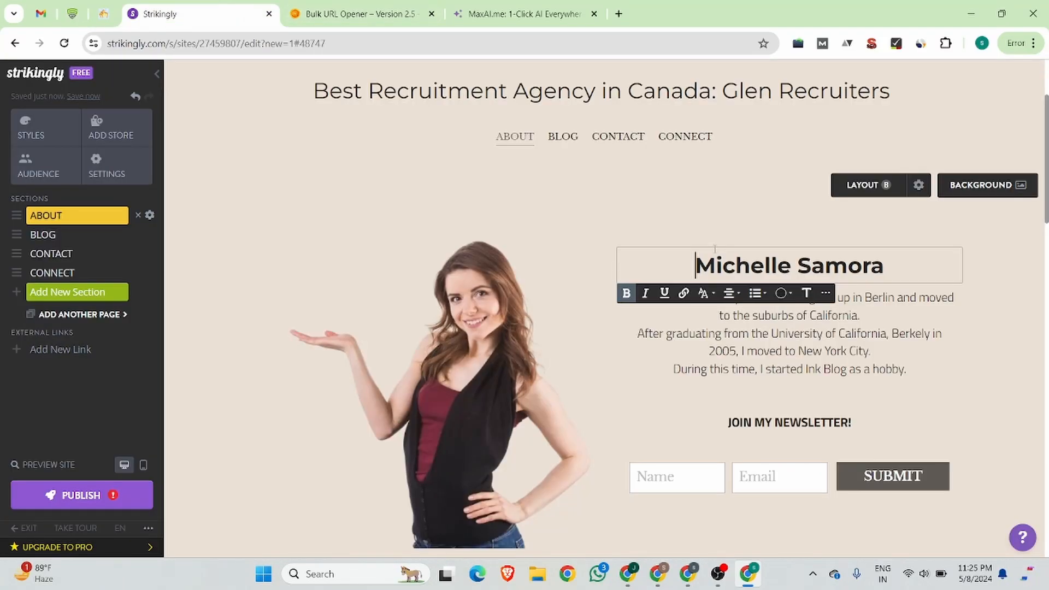
pyautogui.tripleClick(822, 270)
pyautogui.hotkey('ctrl', 'v')
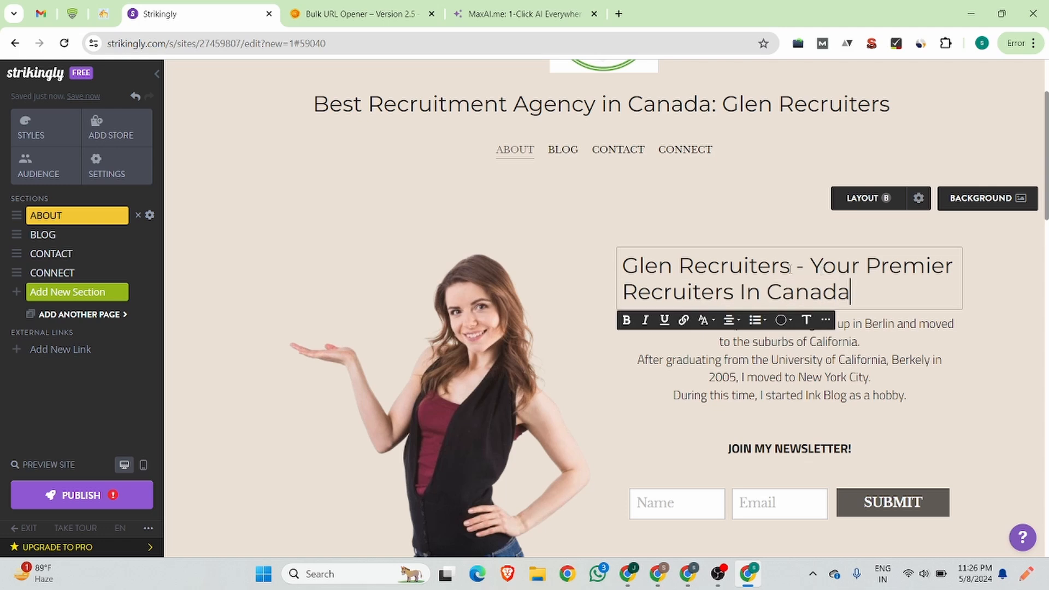
# - Replace the About section's body text with the welcome paragraph about Glen Recruiters copied from the glenrecruiters.ca home page
pyautogui.click(651, 326)
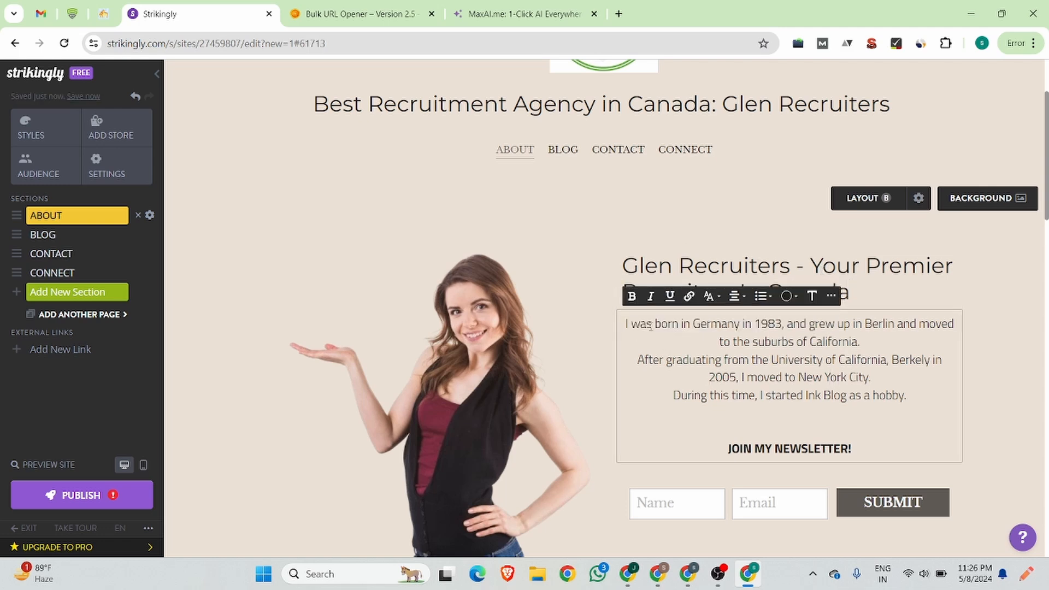
pyautogui.click(71, 8)
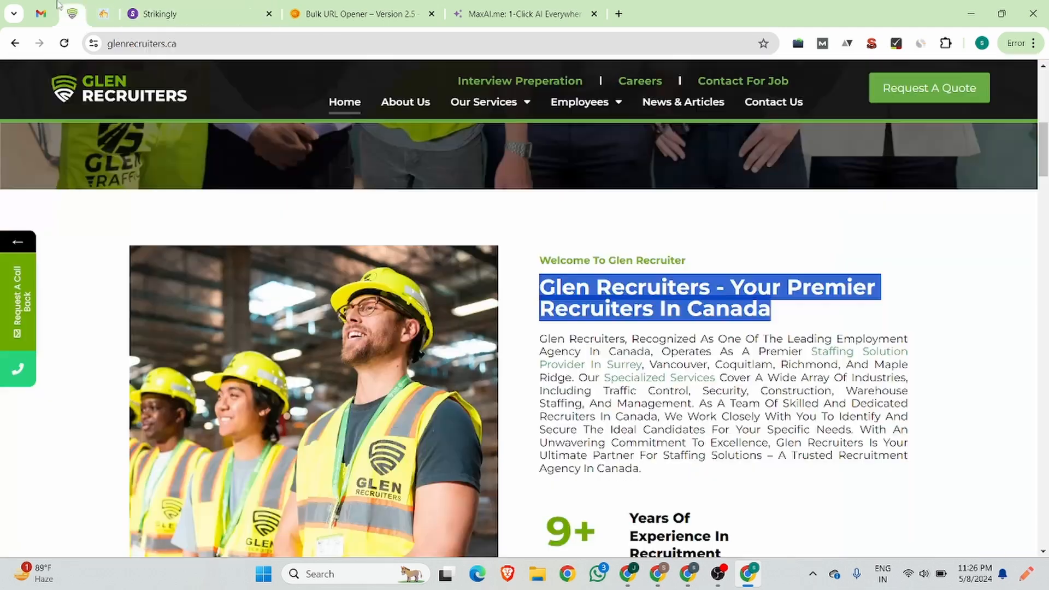
pyautogui.moveTo(648, 479); pyautogui.dragTo(539, 339)
pyautogui.hotkey('ctrl', 'c')
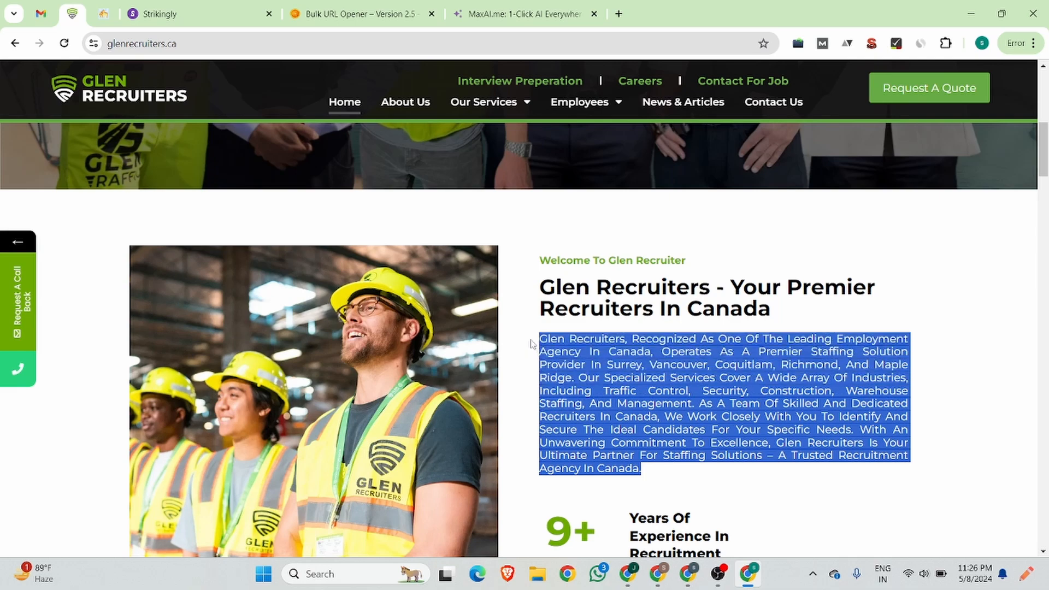
pyautogui.click(211, 6)
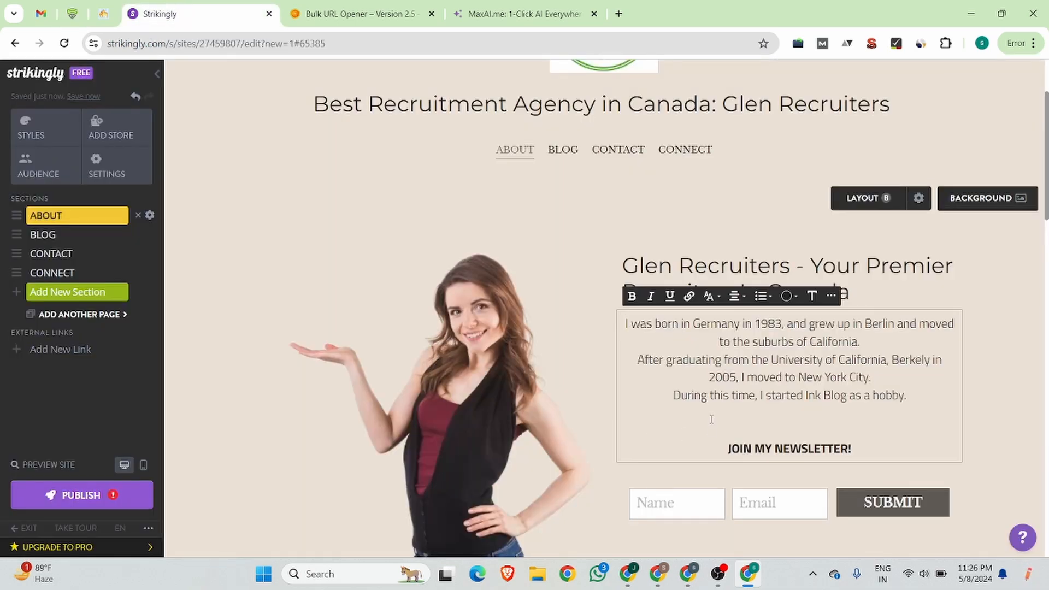
pyautogui.hotkey('ctrl', 'a')
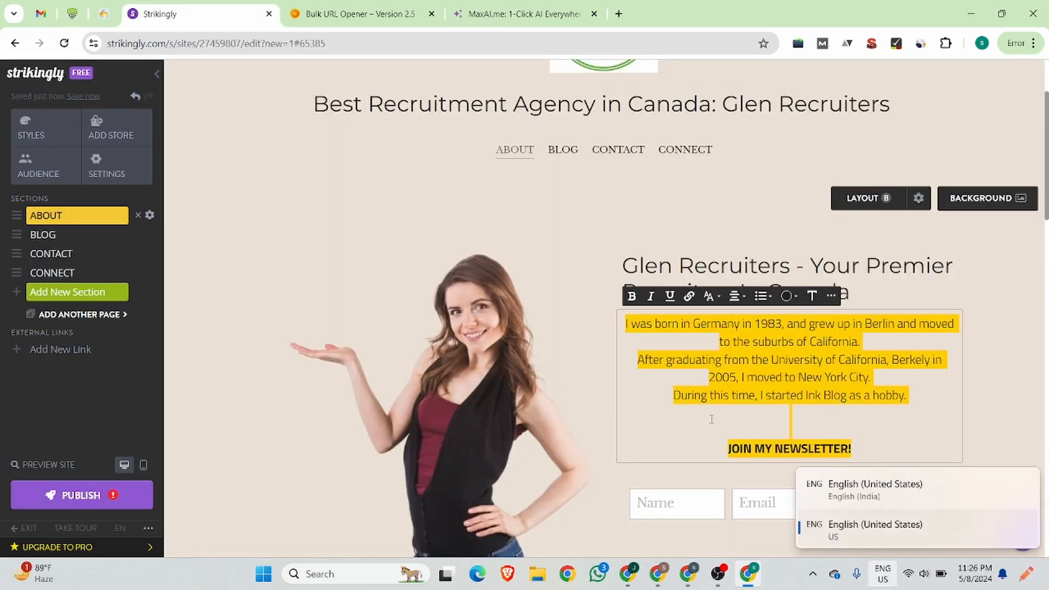
pyautogui.hotkey('ctrl', 'v')
pyautogui.scroll(-3, 712, 420)
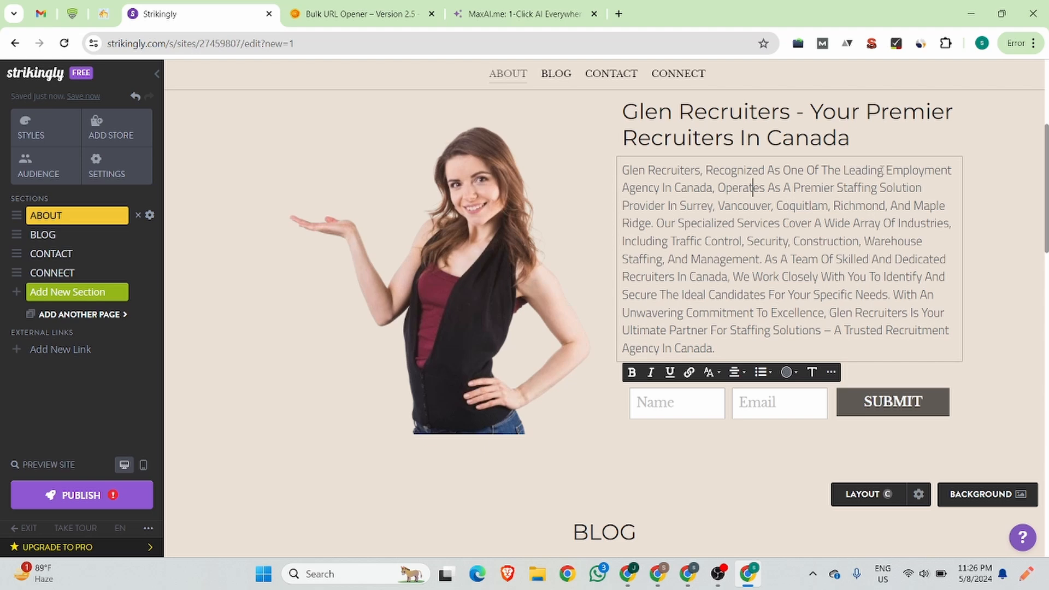
pyautogui.moveTo(886, 170); pyautogui.dragTo(712, 188)
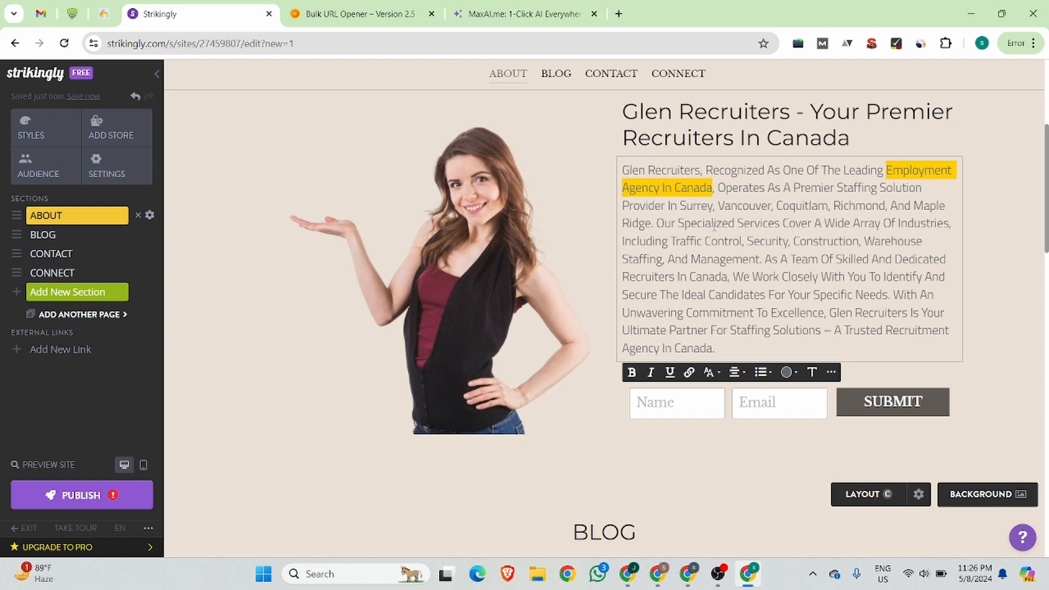
pyautogui.click(690, 373)
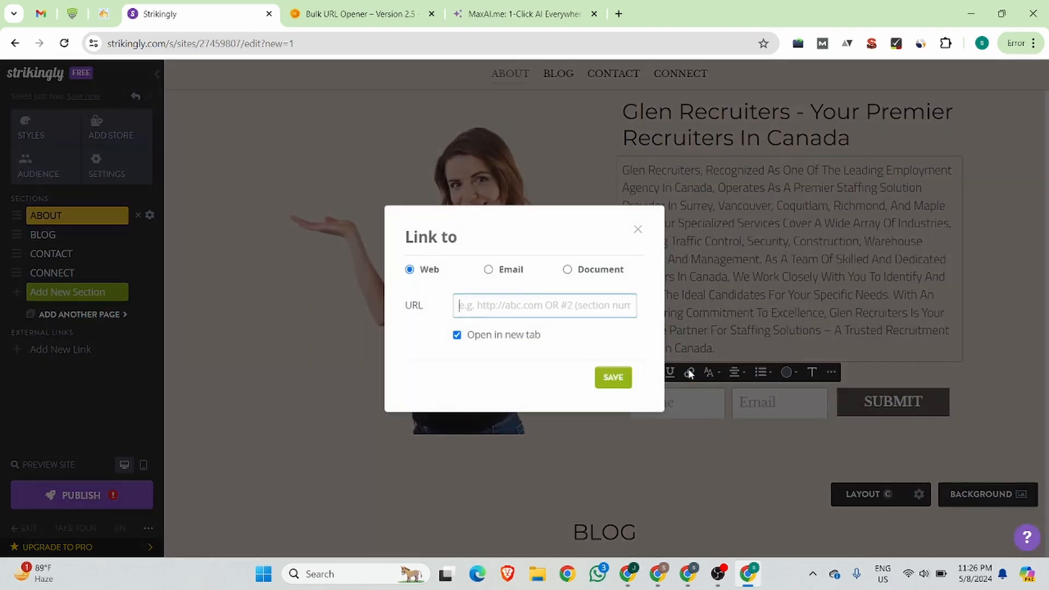
pyautogui.click(72, 7)
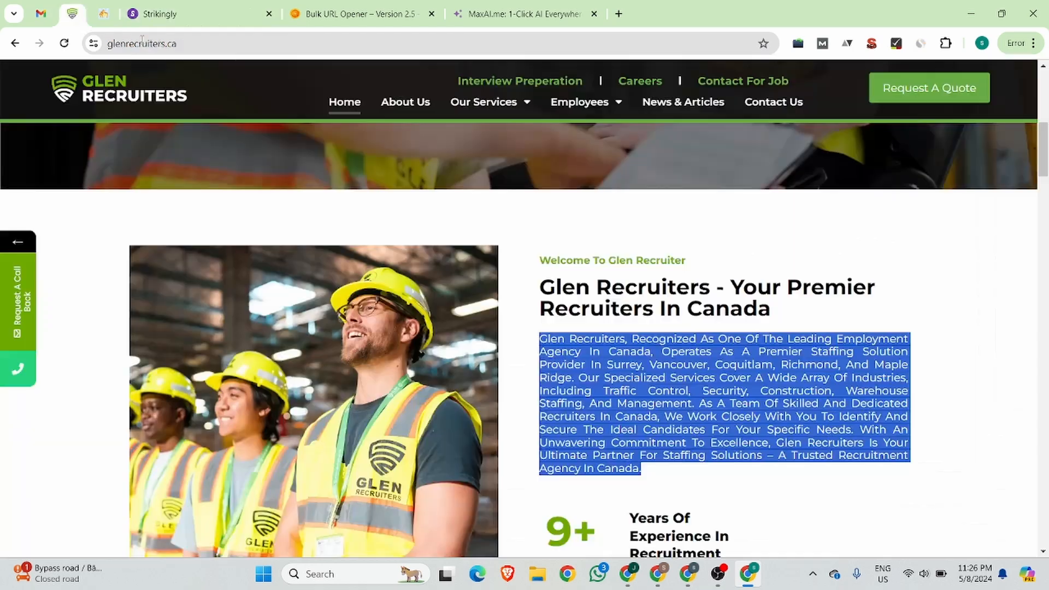
pyautogui.click(157, 44)
pyautogui.hotkey('ctrl', 'c')
pyautogui.click(177, 14)
pyautogui.click(499, 309)
pyautogui.hotkey('ctrl', 'v')
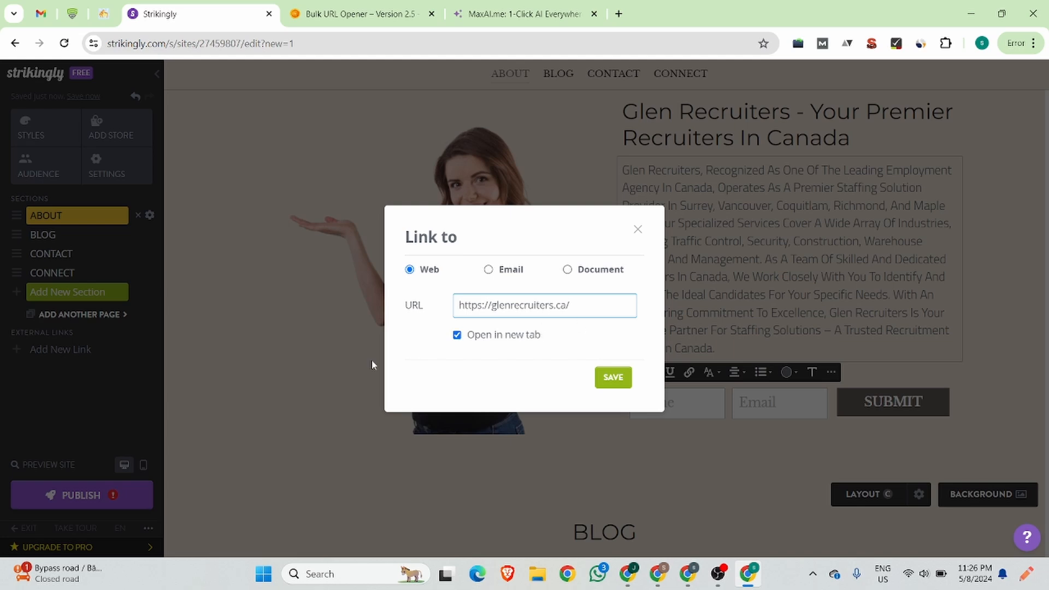
pyautogui.click(610, 376)
# - Review the Blog and Contact sections, including the Contact heading's formatting options and the contact form's settings
pyautogui.scroll(-3, 583, 332)
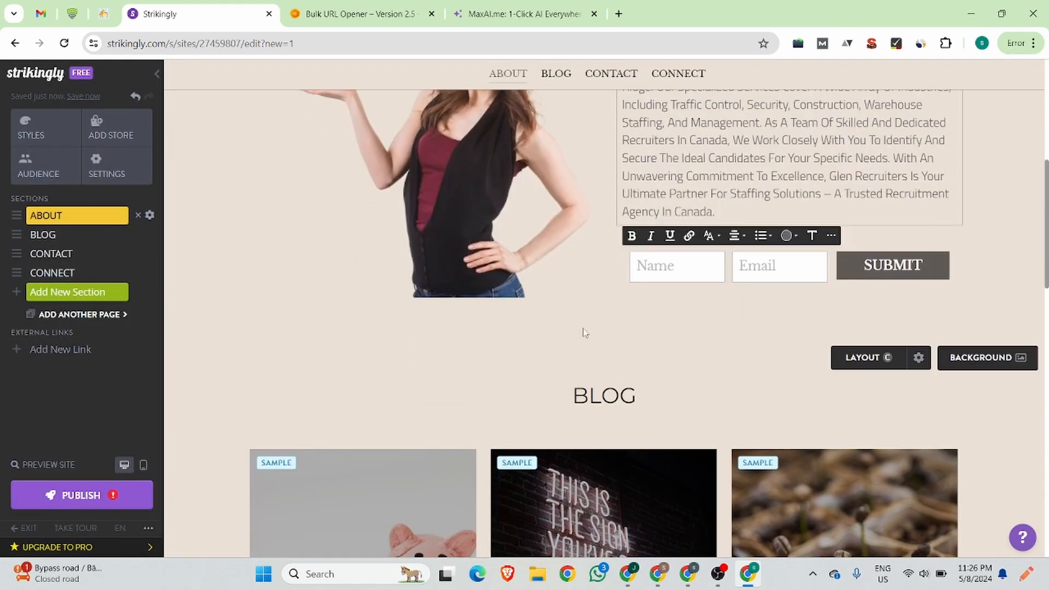
pyautogui.scroll(-1, 627, 360)
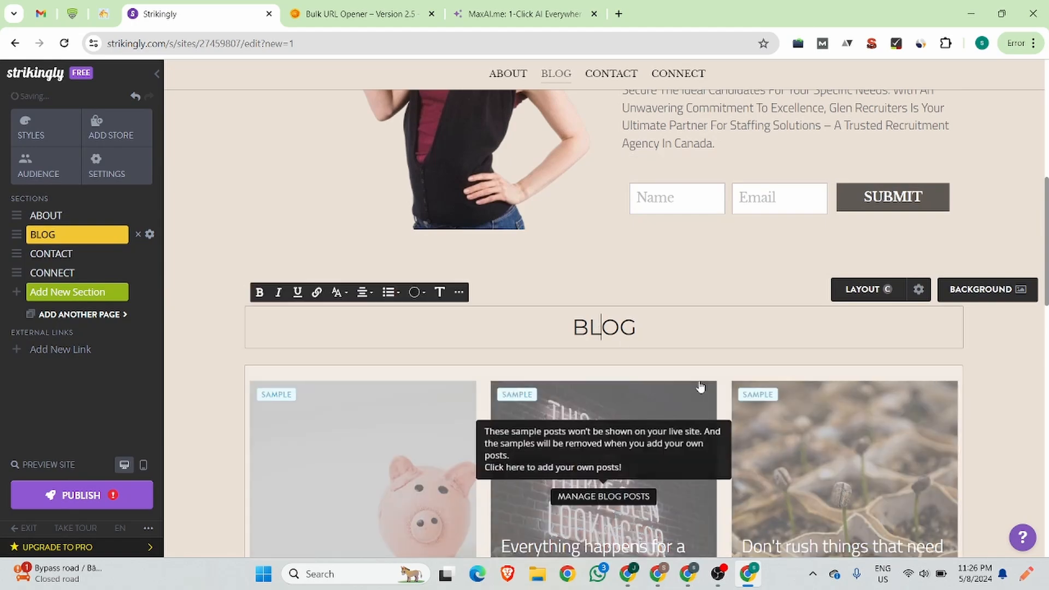
pyautogui.scroll(-4, 1043, 412)
pyautogui.scroll(-3, 579, 244)
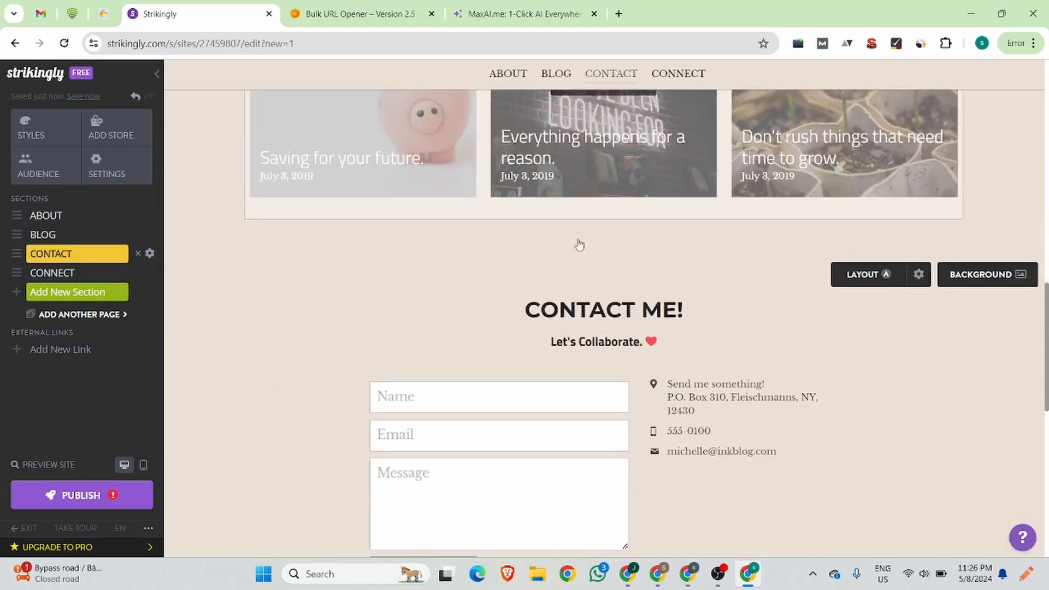
pyautogui.scroll(2, 580, 244)
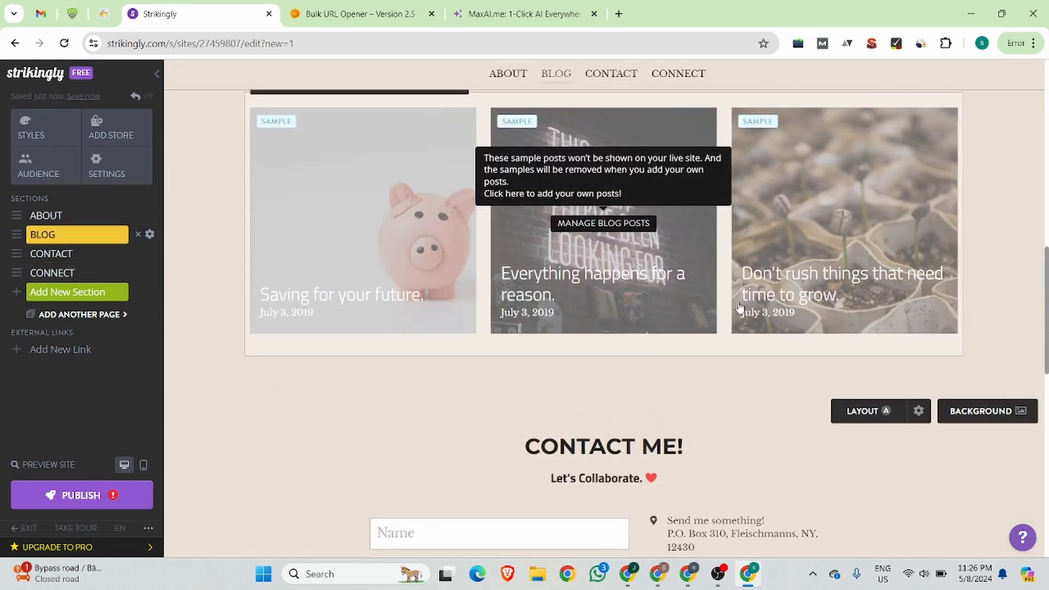
pyautogui.scroll(-3, 688, 265)
pyautogui.click(558, 242)
pyautogui.click(720, 241)
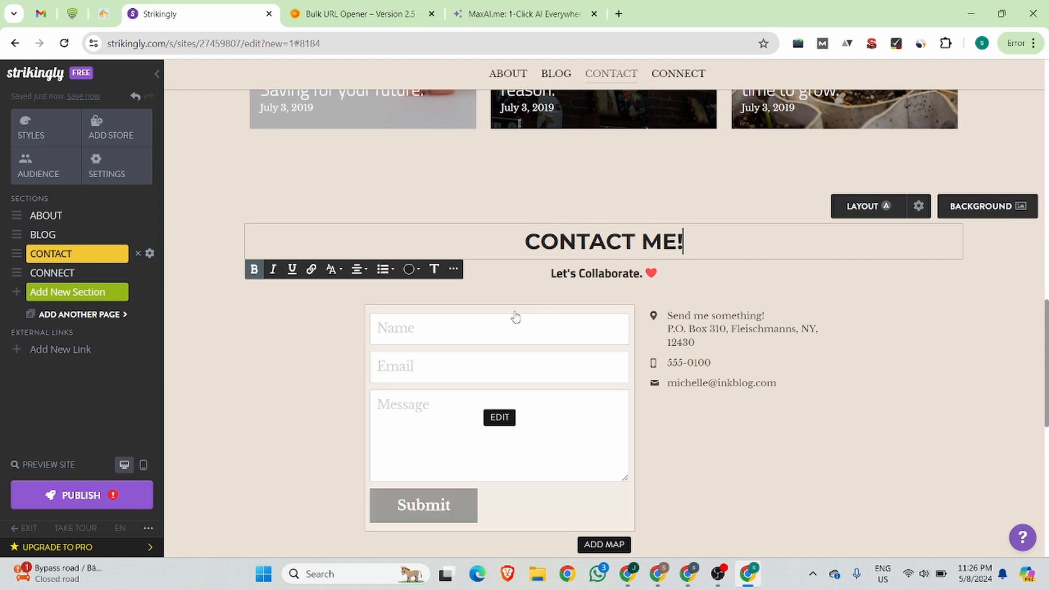
pyautogui.click(454, 270)
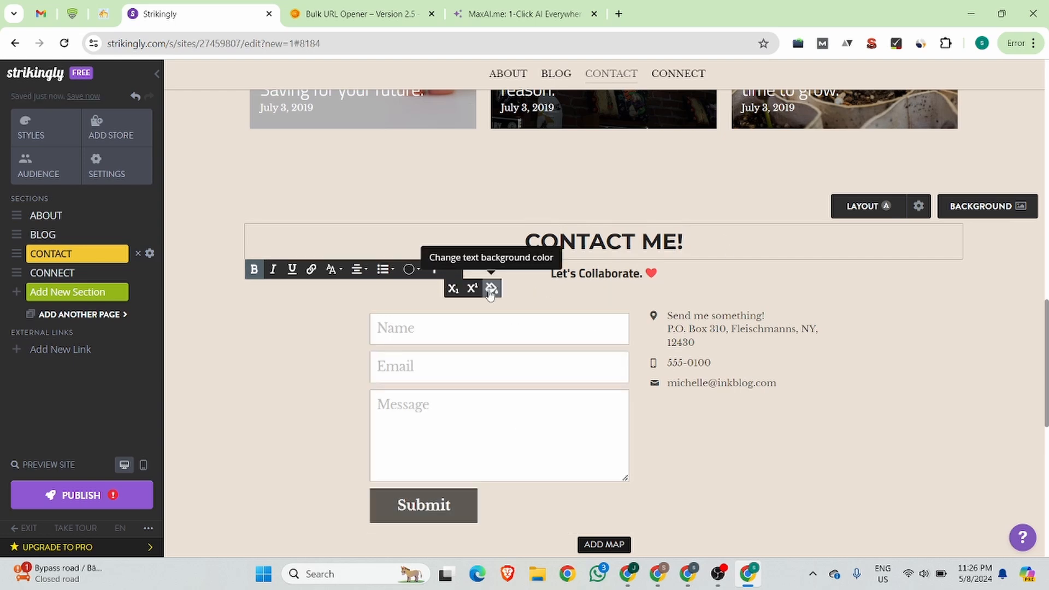
pyautogui.click(602, 323)
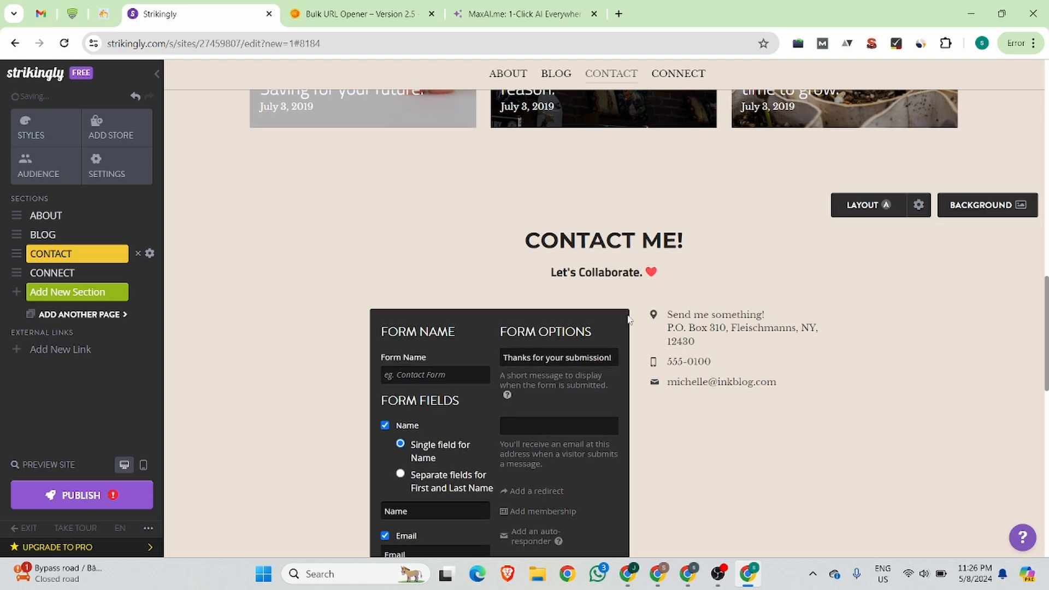
# - Delete the Contact section from the site
pyautogui.scroll(-5, 526, 339)
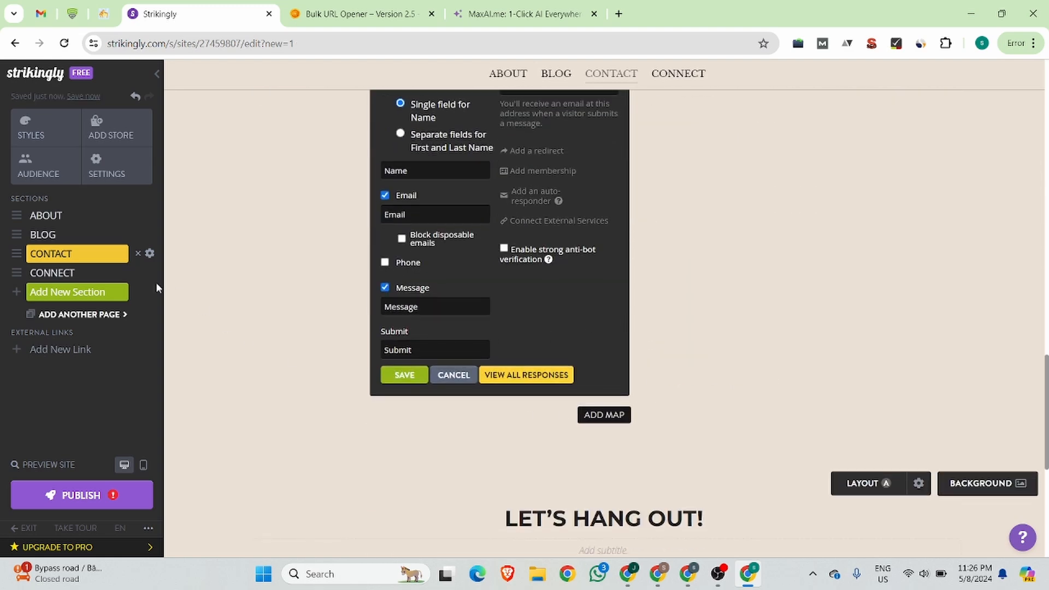
pyautogui.click(139, 254)
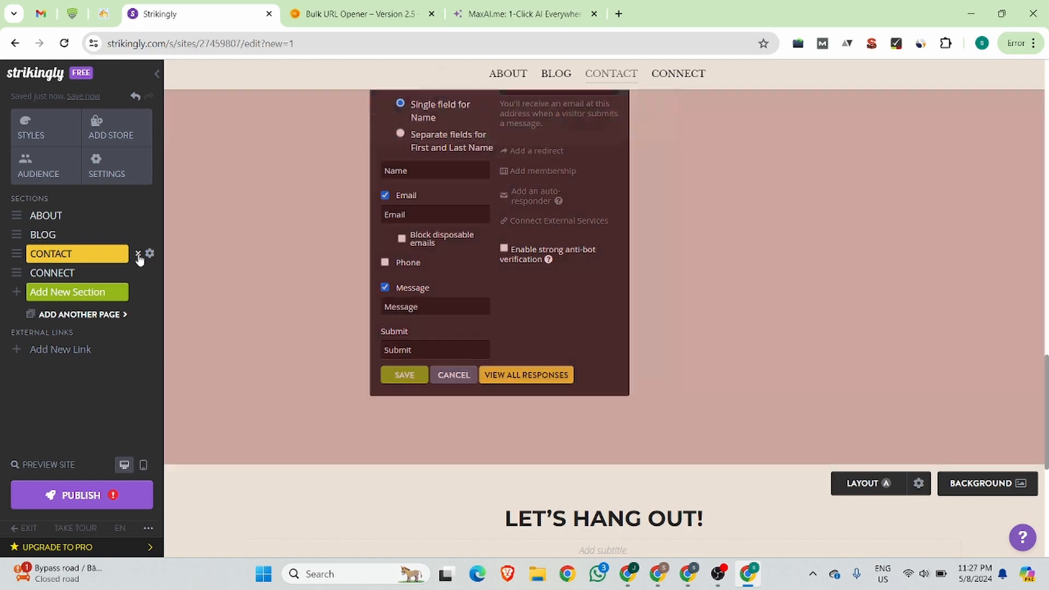
pyautogui.click(584, 131)
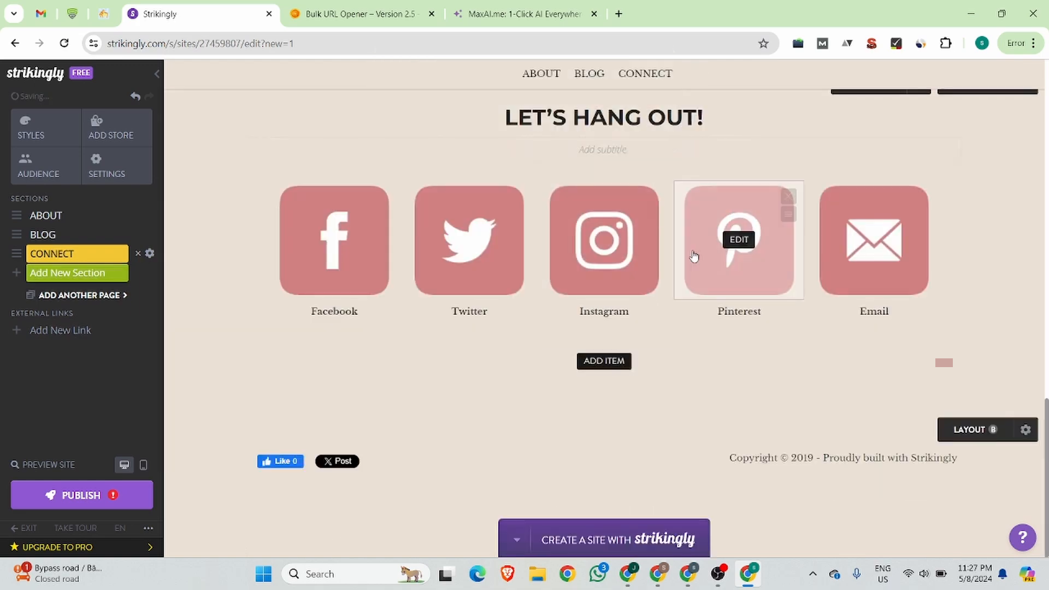
pyautogui.scroll(7, 635, 171)
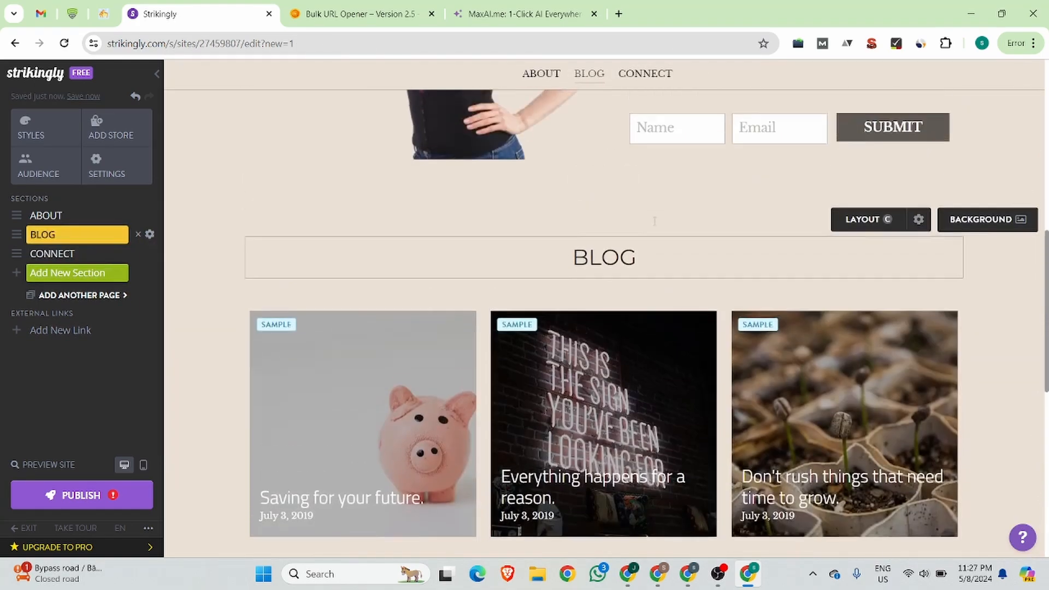
pyautogui.scroll(-4, 665, 280)
pyautogui.scroll(-4, 666, 279)
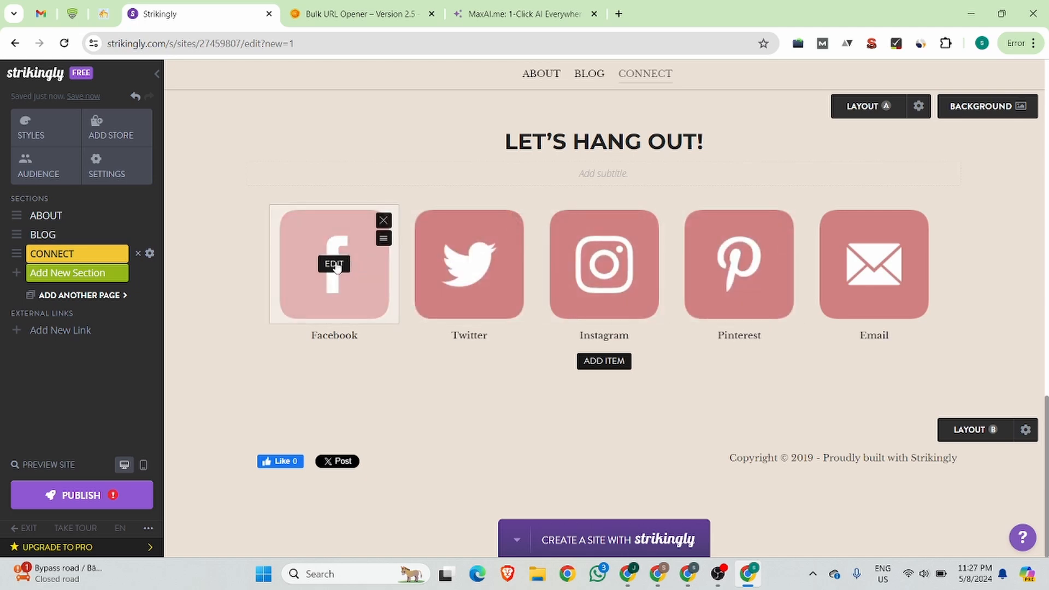
pyautogui.click(335, 265)
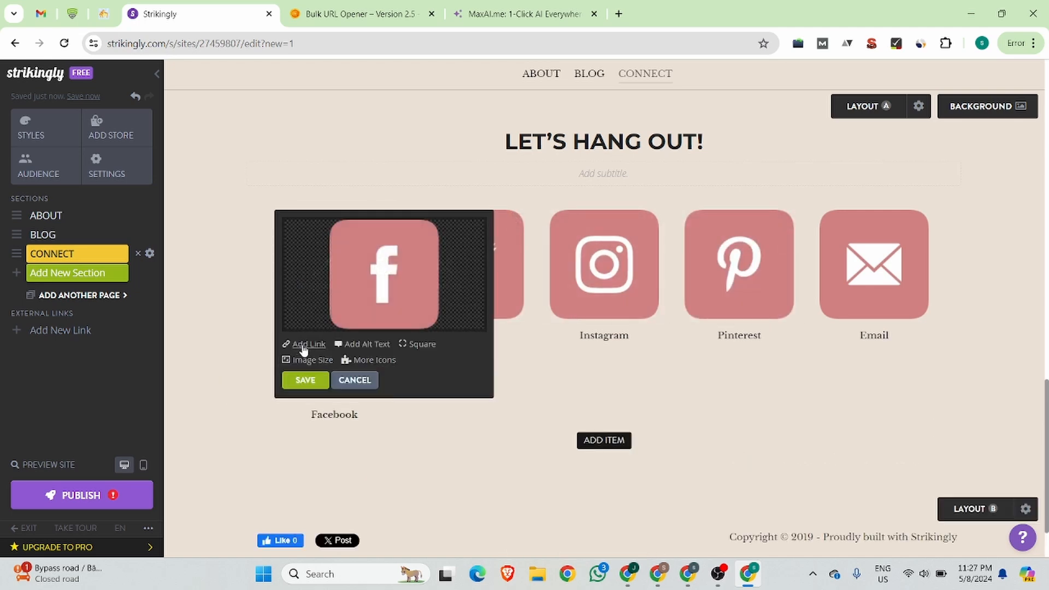
pyautogui.moveTo(378, 295)
pyautogui.click(357, 381)
# - Link the Connect section's Facebook icon to the Facebook page address copied from the glenrecruiters.ca header, and save it
pyautogui.click(338, 265)
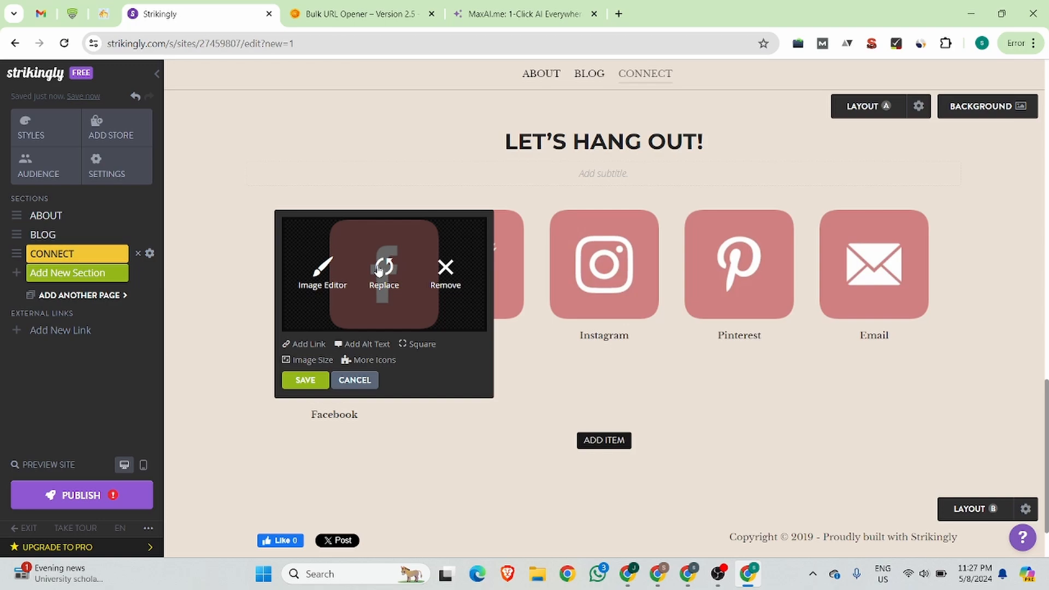
pyautogui.click(305, 345)
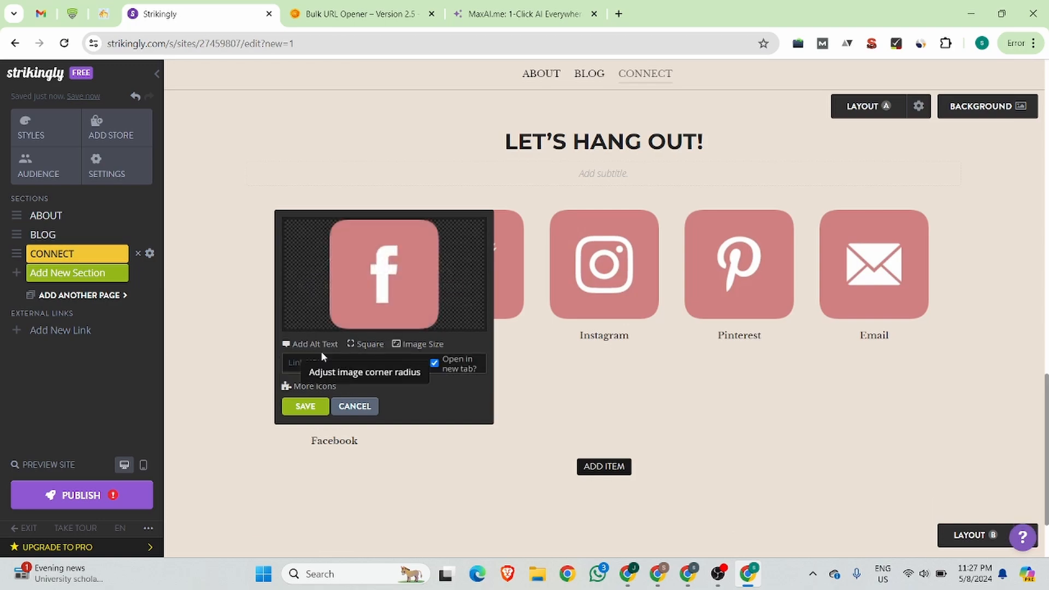
pyautogui.click(71, 13)
pyautogui.scroll(5, 873, 295)
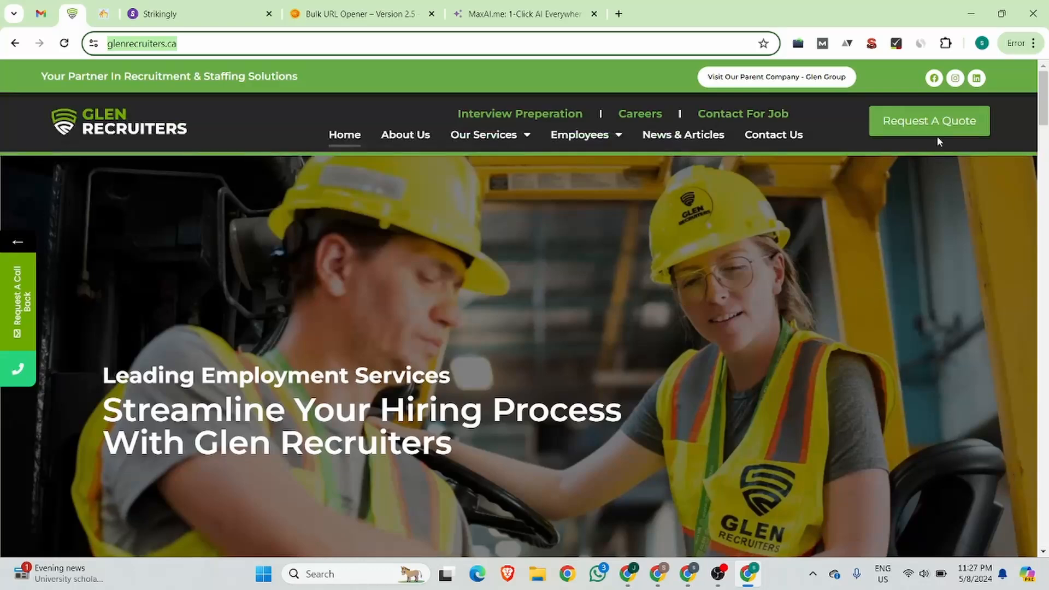
pyautogui.rightClick(935, 81)
pyautogui.click(801, 202)
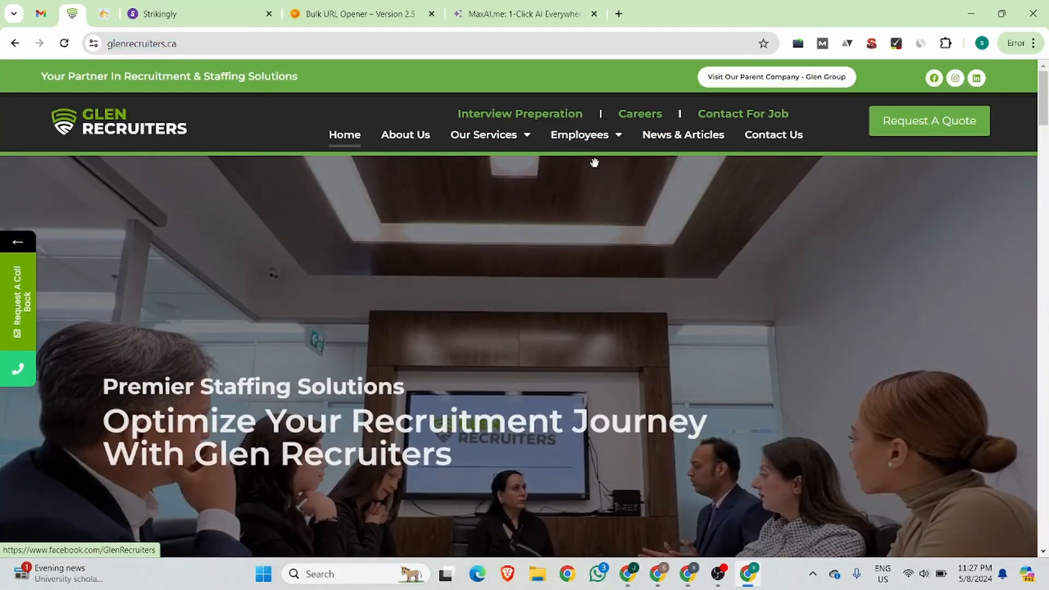
pyautogui.click(206, 6)
pyautogui.click(376, 362)
pyautogui.hotkey('ctrl', 'v')
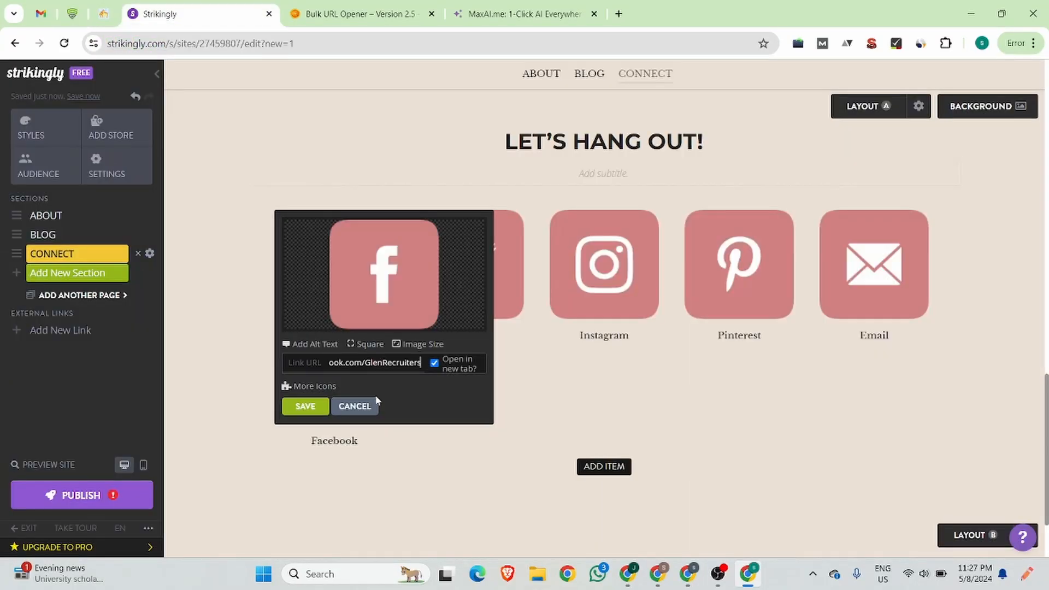
pyautogui.click(324, 410)
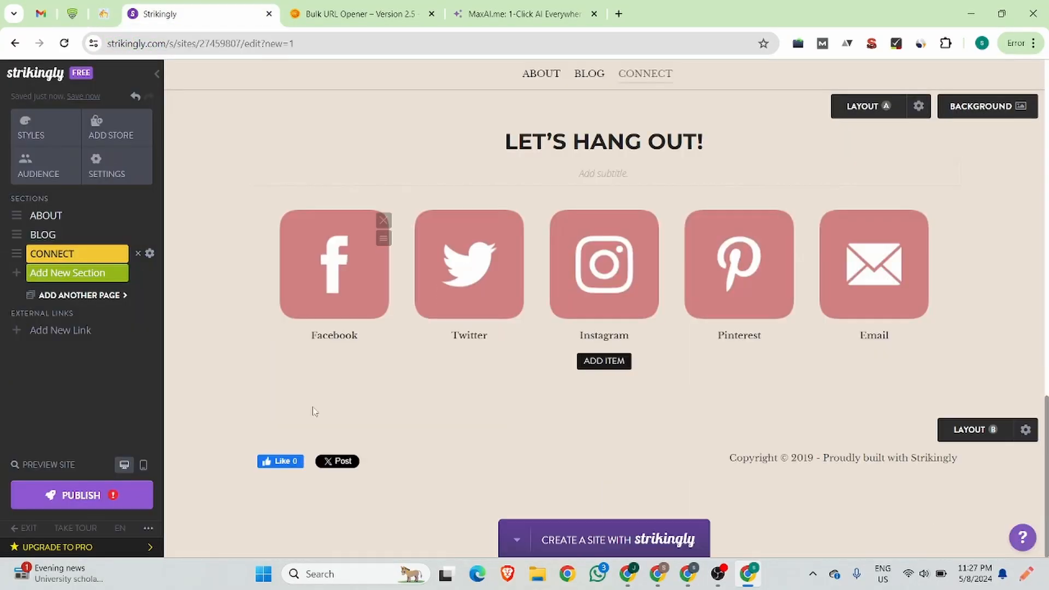
# - Copy the Instagram profile address from the glenrecruiters.ca header, abandoning the link edit started on the Twitter icon
pyautogui.click(469, 265)
pyautogui.click(442, 344)
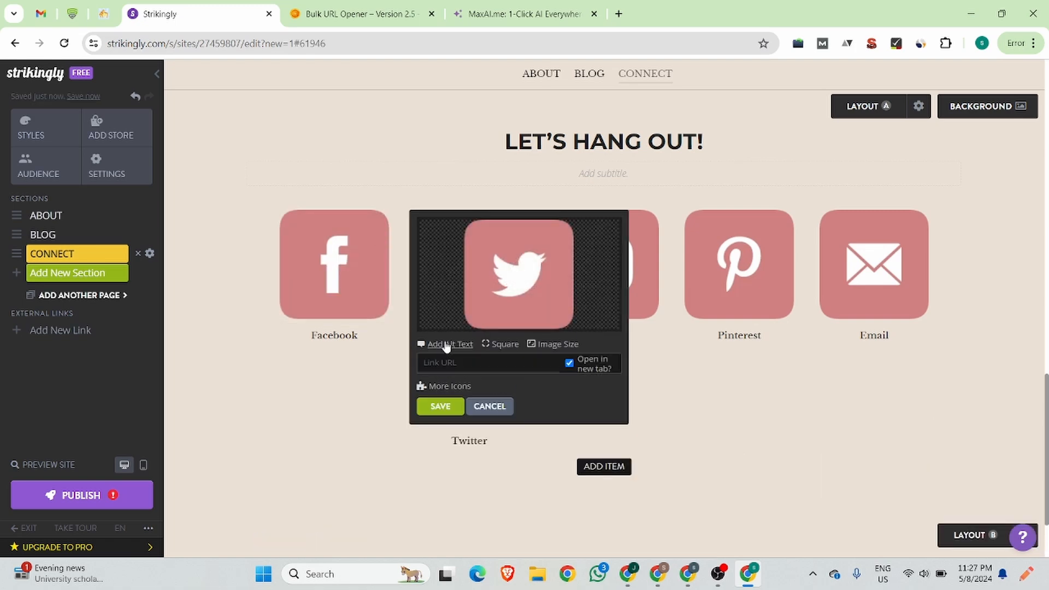
pyautogui.click(73, 14)
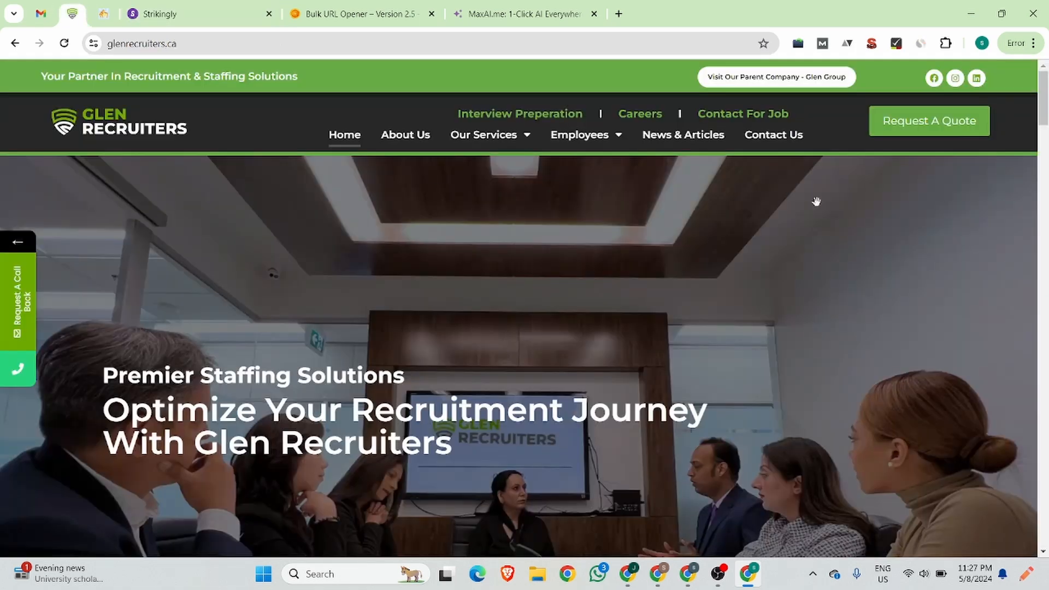
pyautogui.rightClick(956, 79)
pyautogui.click(842, 202)
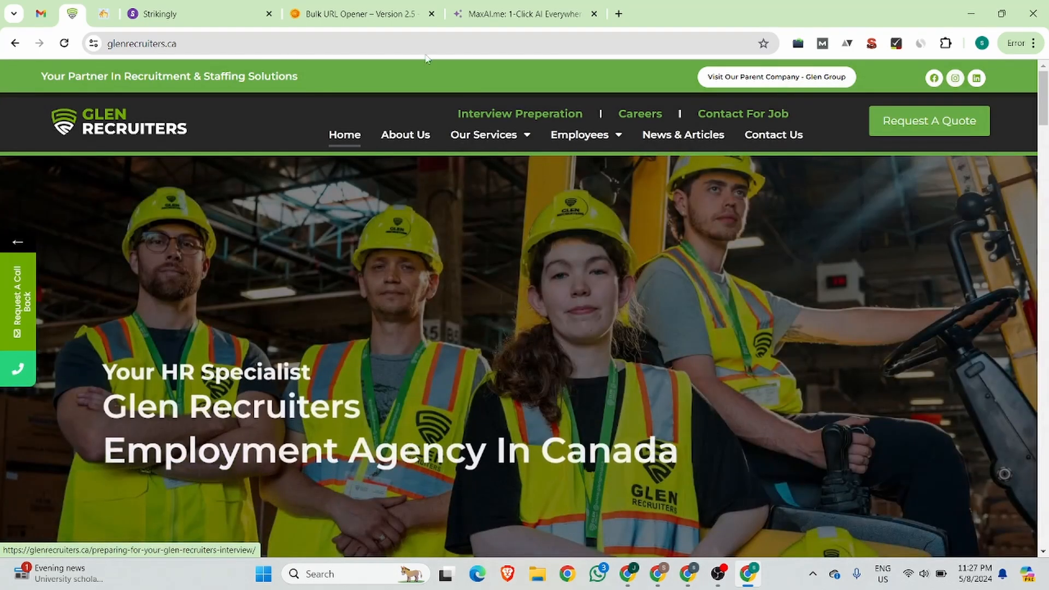
pyautogui.click(245, 7)
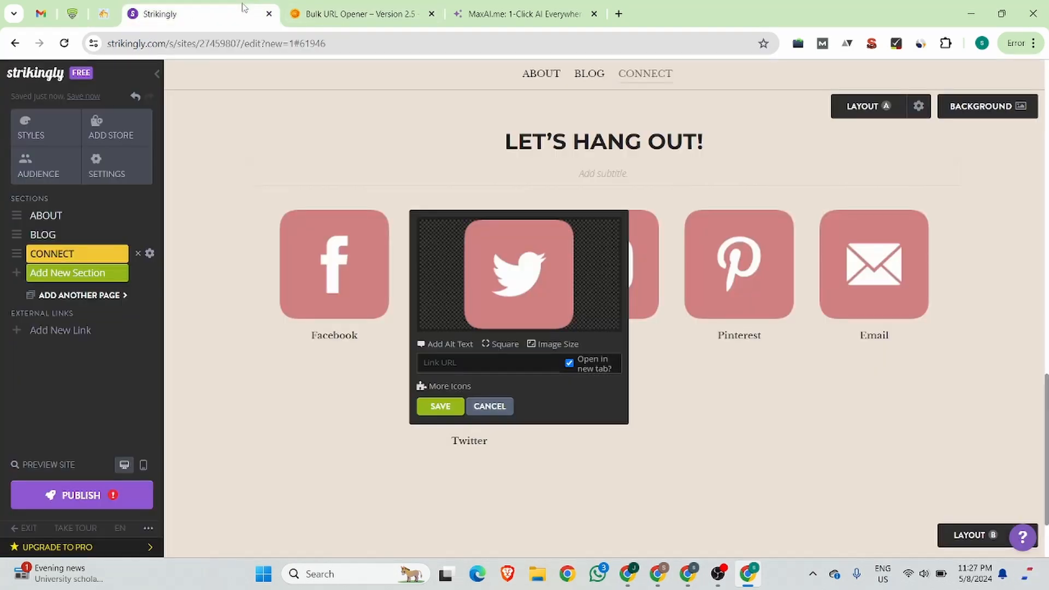
pyautogui.click(487, 409)
# - Link the Connect section's Instagram icon to the copied Instagram profile address and save it
pyautogui.click(604, 267)
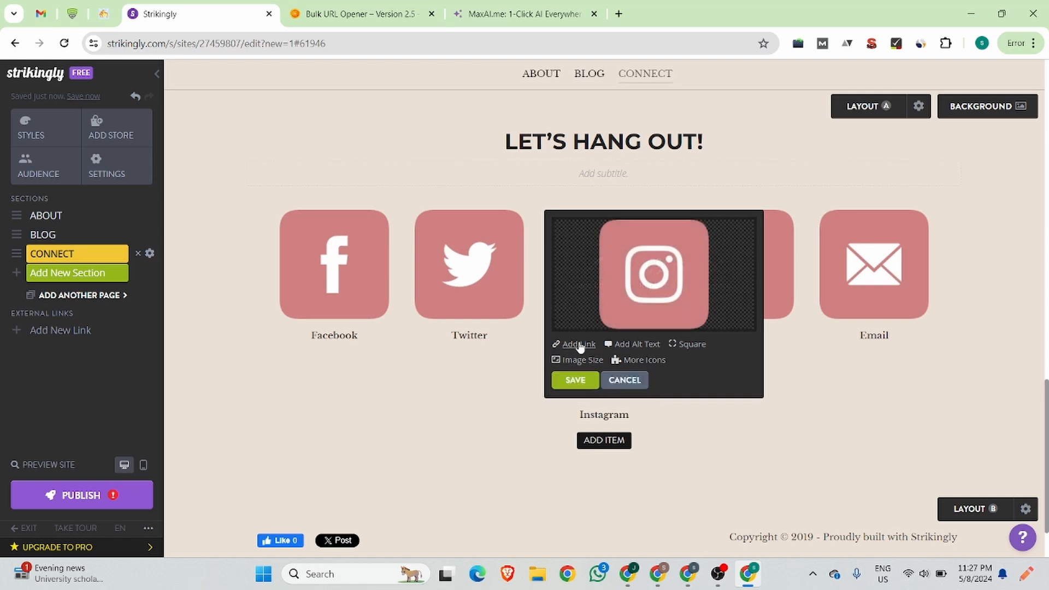
pyautogui.click(580, 345)
pyautogui.click(585, 363)
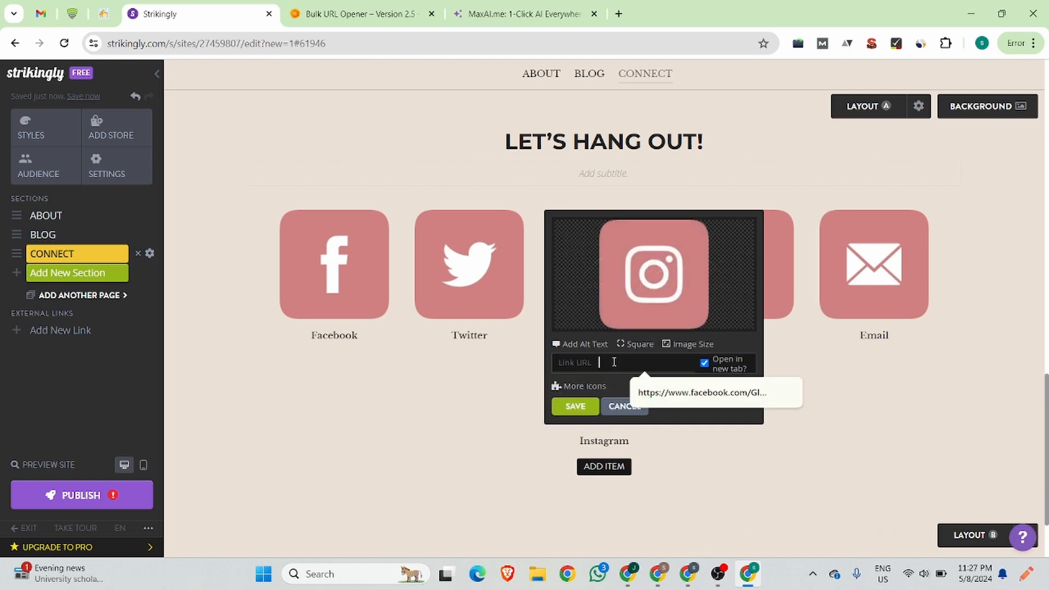
pyautogui.hotkey('ctrl', 'v')
pyautogui.click(576, 406)
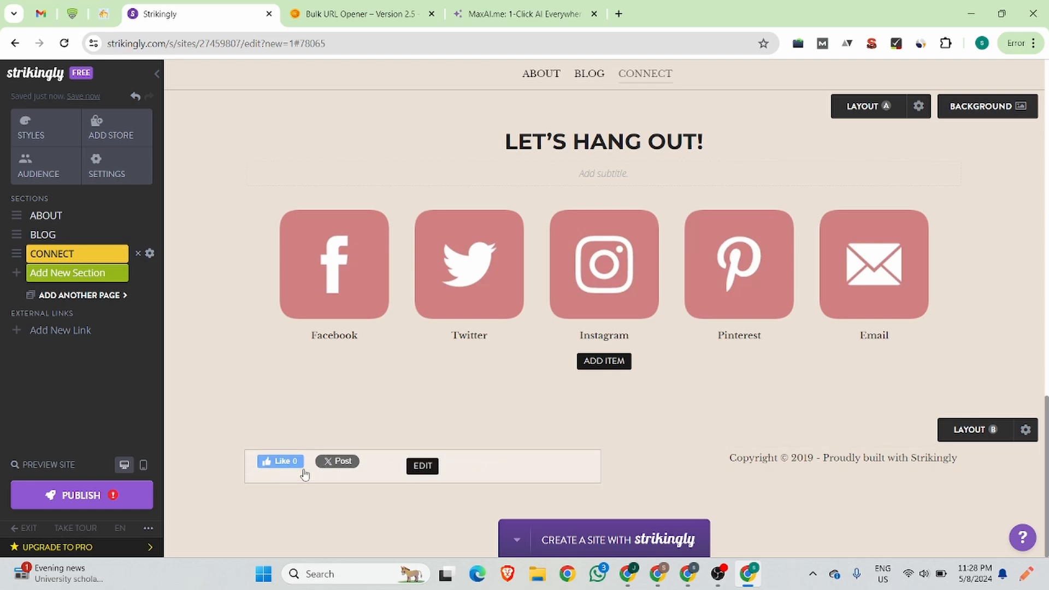
pyautogui.click(424, 467)
pyautogui.scroll(-2, 386, 501)
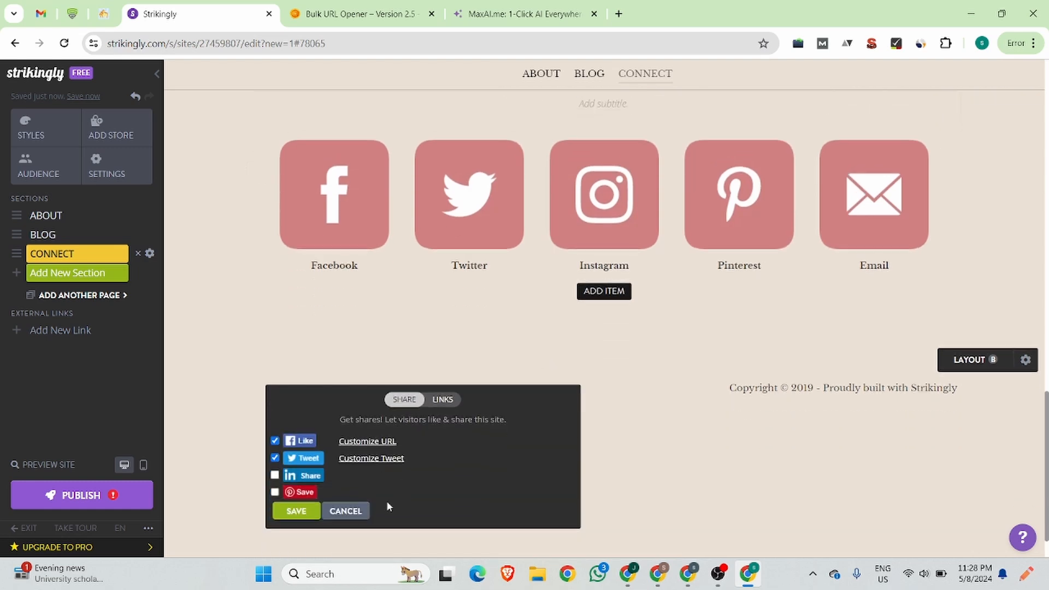
pyautogui.click(367, 389)
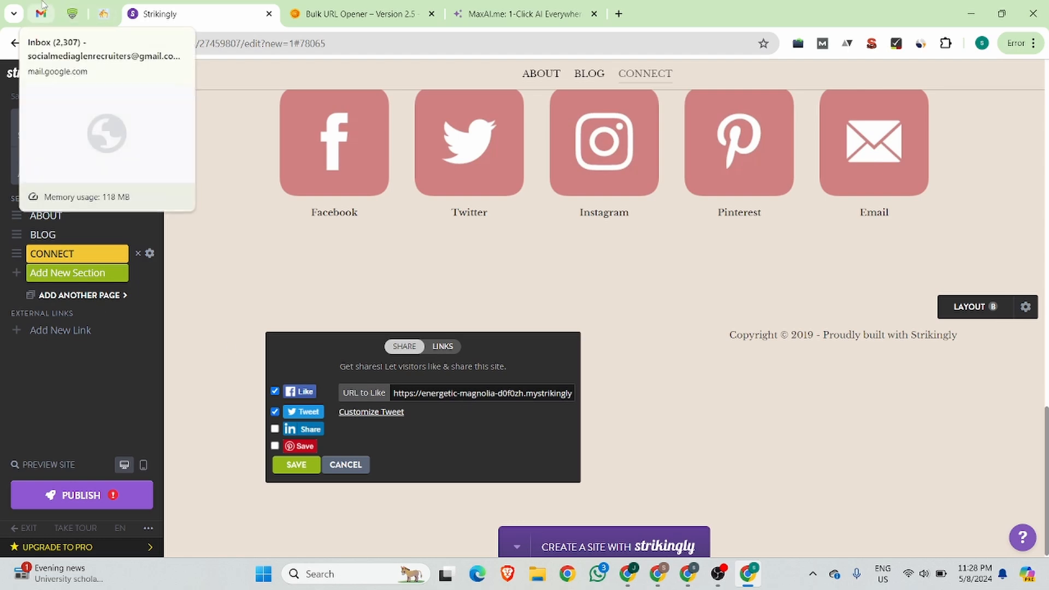
pyautogui.click(72, 14)
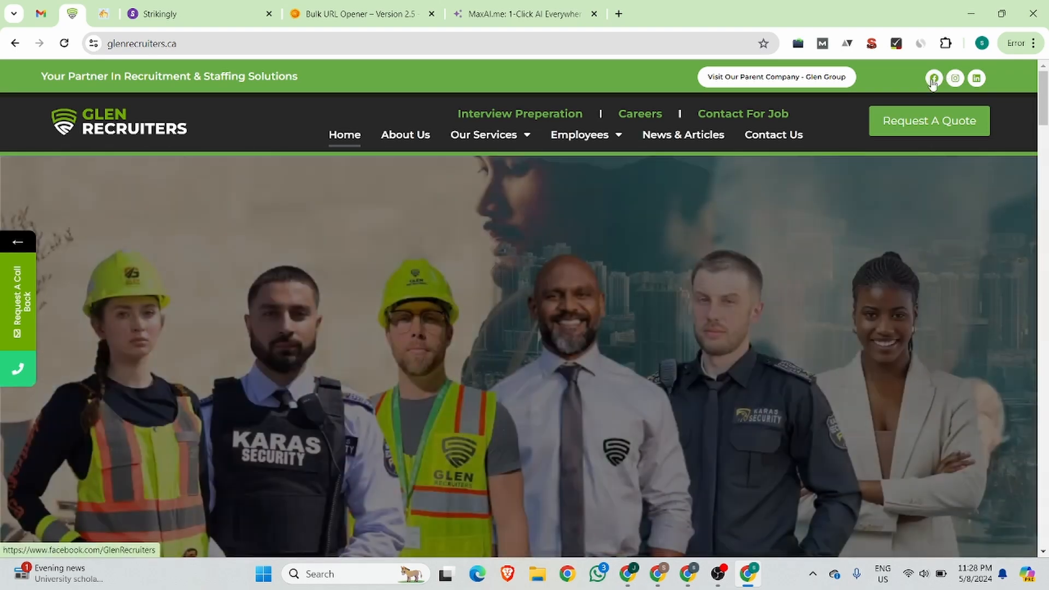
pyautogui.rightClick(934, 77)
pyautogui.click(849, 203)
pyautogui.click(209, 11)
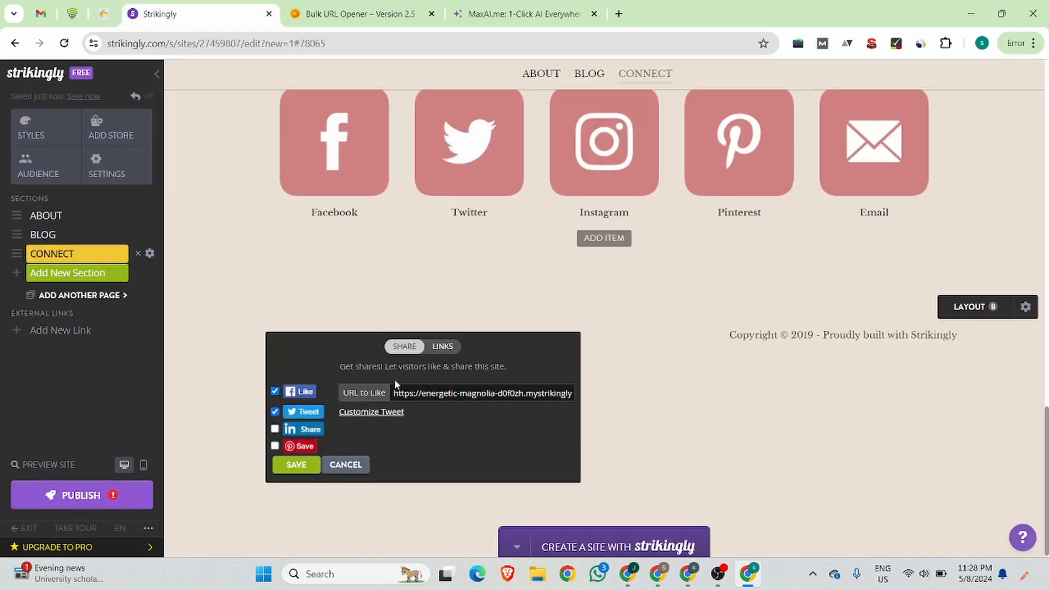
pyautogui.tripleClick(452, 386)
pyautogui.hotkey('ctrl', 'v')
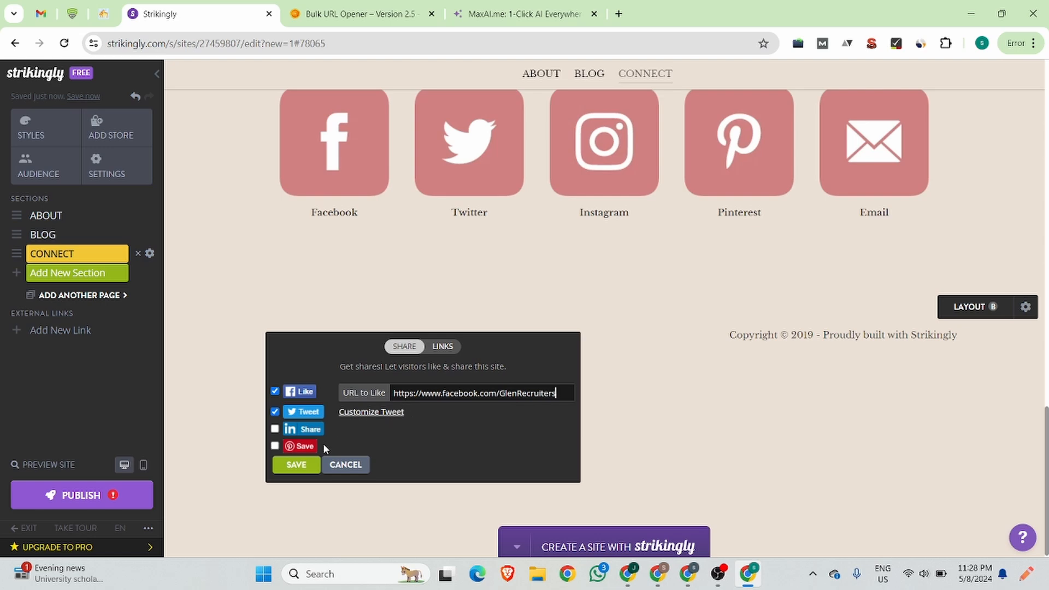
# - Clear the footer Tweet button's URL to share and save the share settings
pyautogui.click(393, 413)
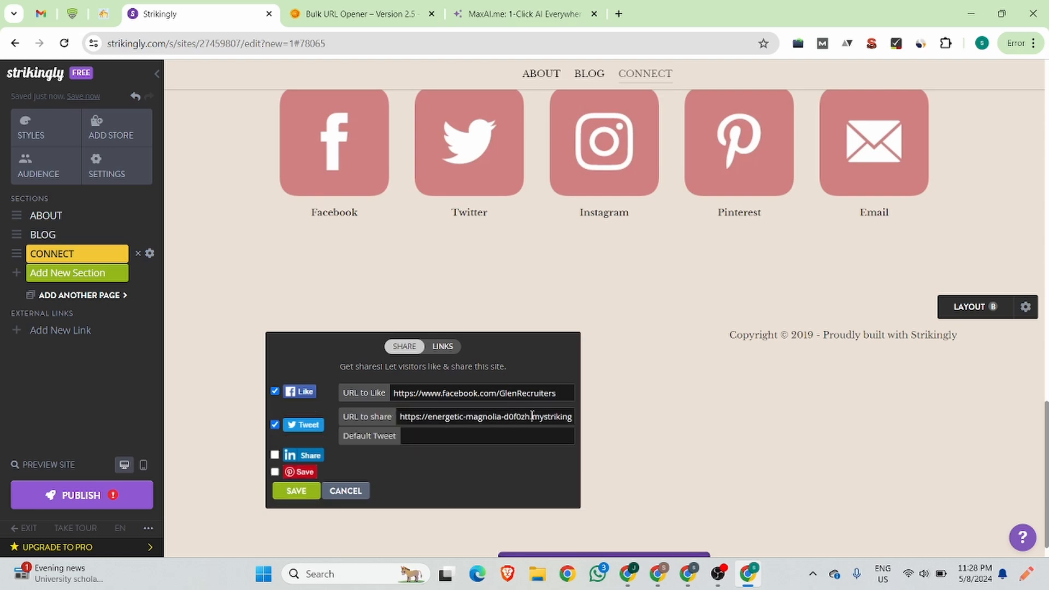
pyautogui.moveTo(533, 417); pyautogui.dragTo(573, 417)
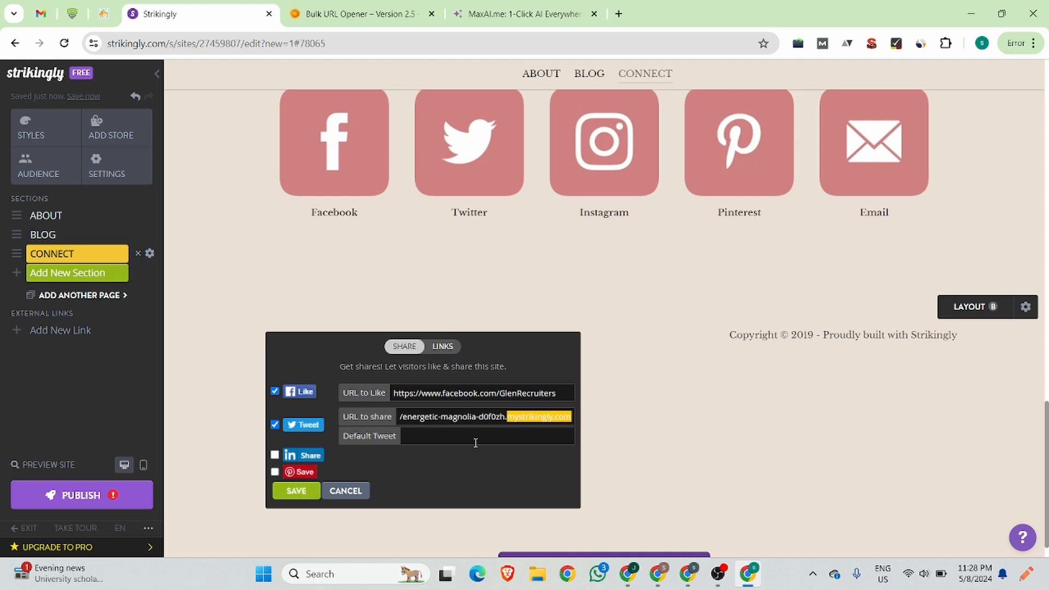
pyautogui.hotkey('ctrl', 'a')
pyautogui.press('BackSpace')
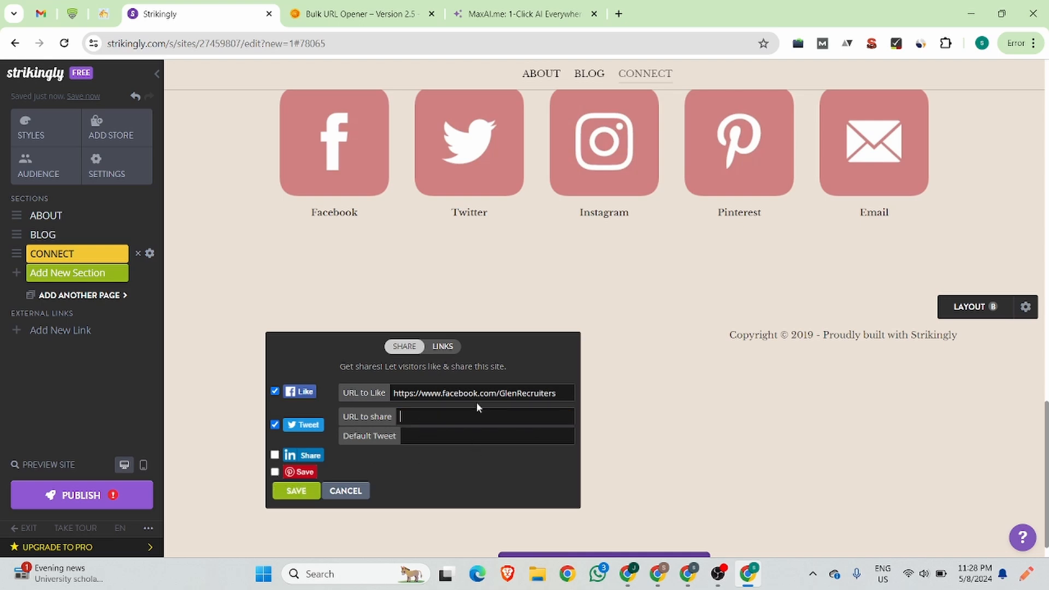
pyautogui.click(294, 492)
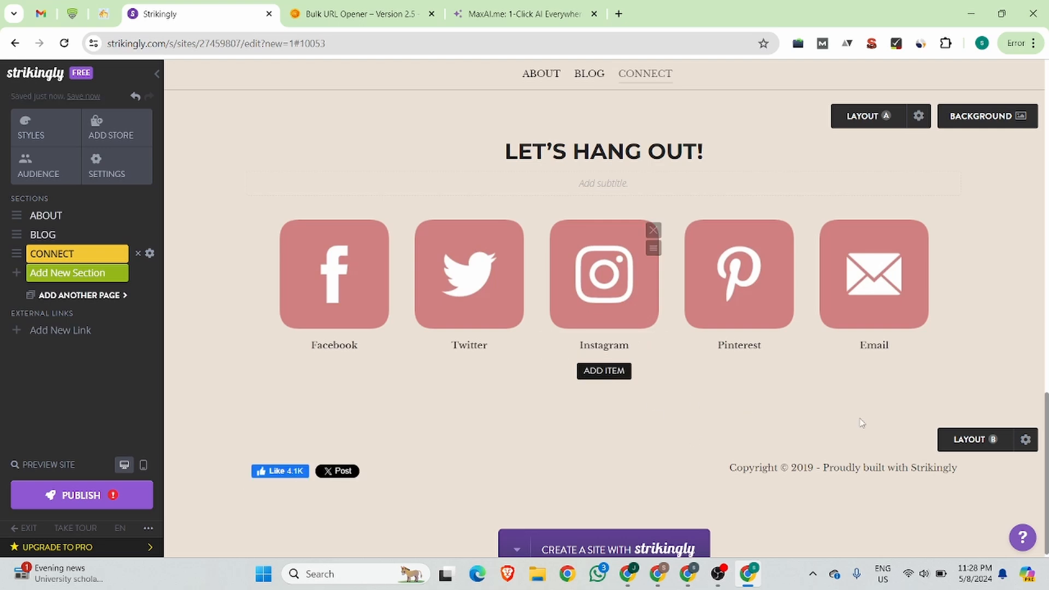
# - Replace the footer's copyright line with "Glen Recruiters 2024"
pyautogui.click(881, 468)
pyautogui.hotkey('ctrl', 'a')
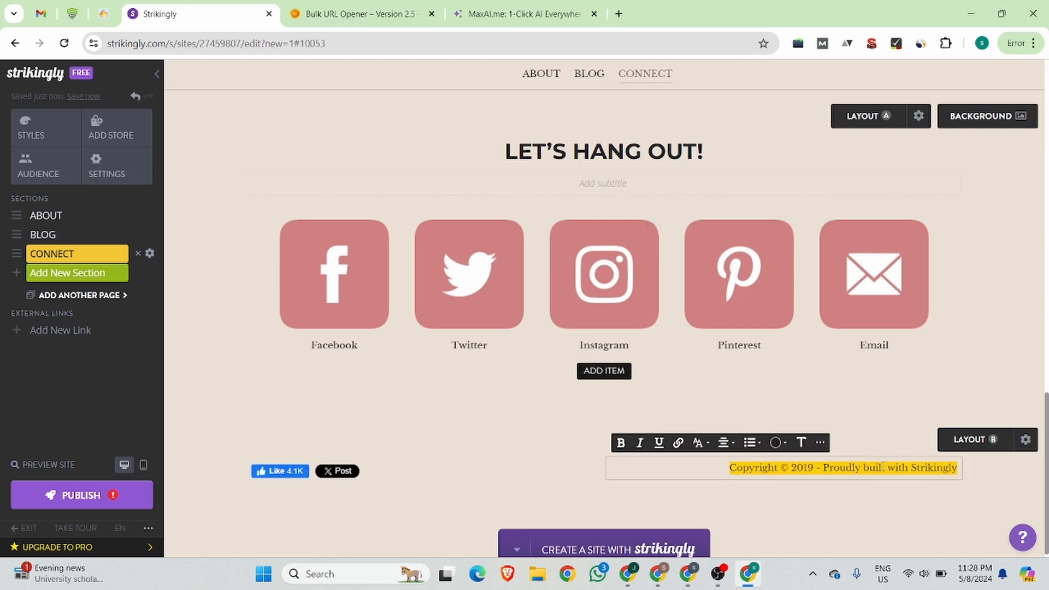
pyautogui.write('C')
pyautogui.write('len')
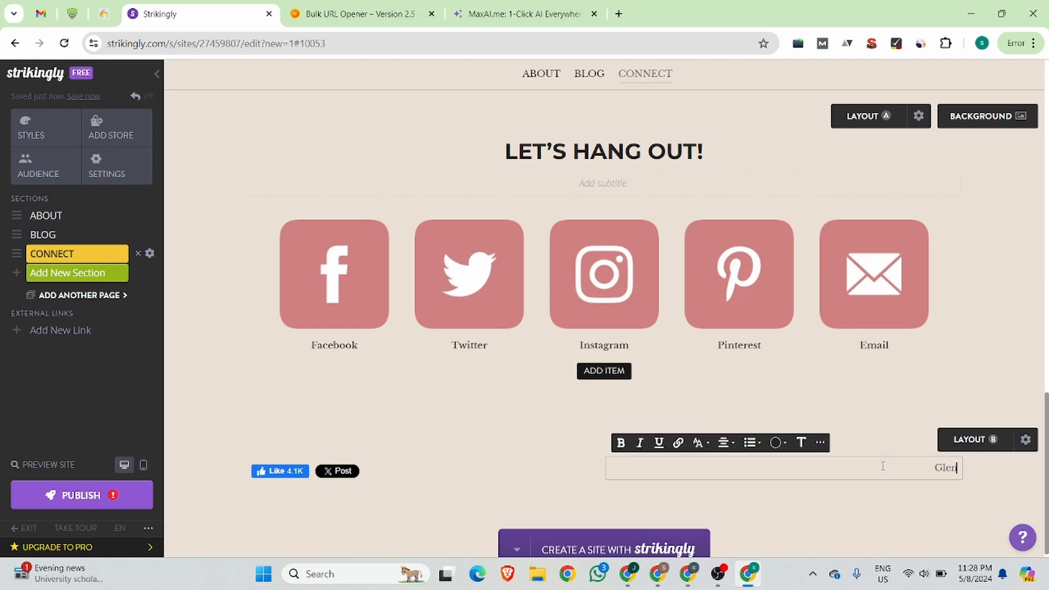
pyautogui.write(' Recruiters 2024')
# - Switch the site to multiple pages, continuing with the free option of up to 5 pages
pyautogui.scroll(20, 346, 450)
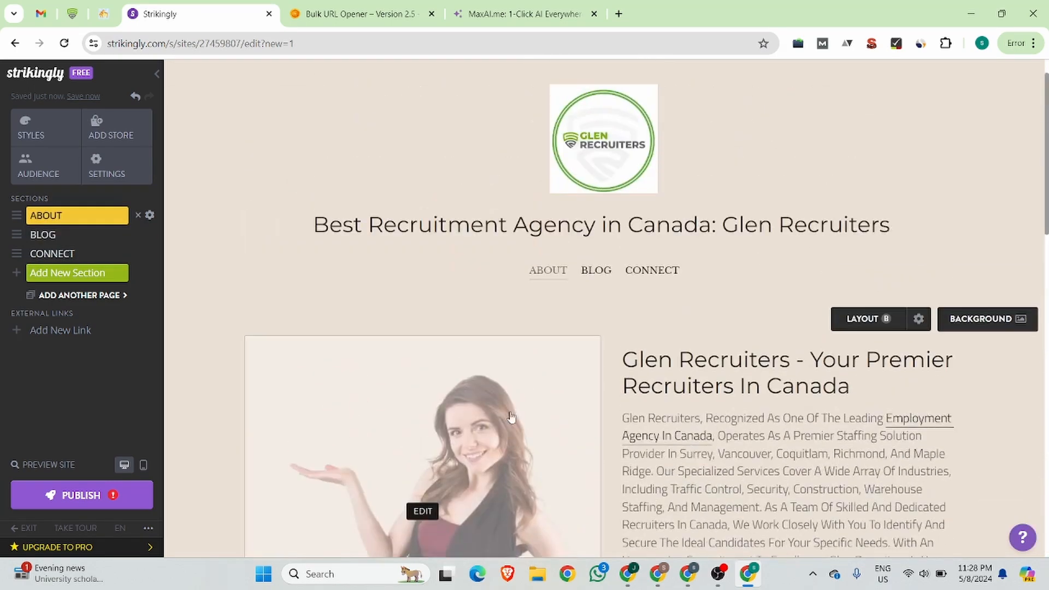
pyautogui.scroll(-2, 718, 282)
pyautogui.scroll(2, 651, 276)
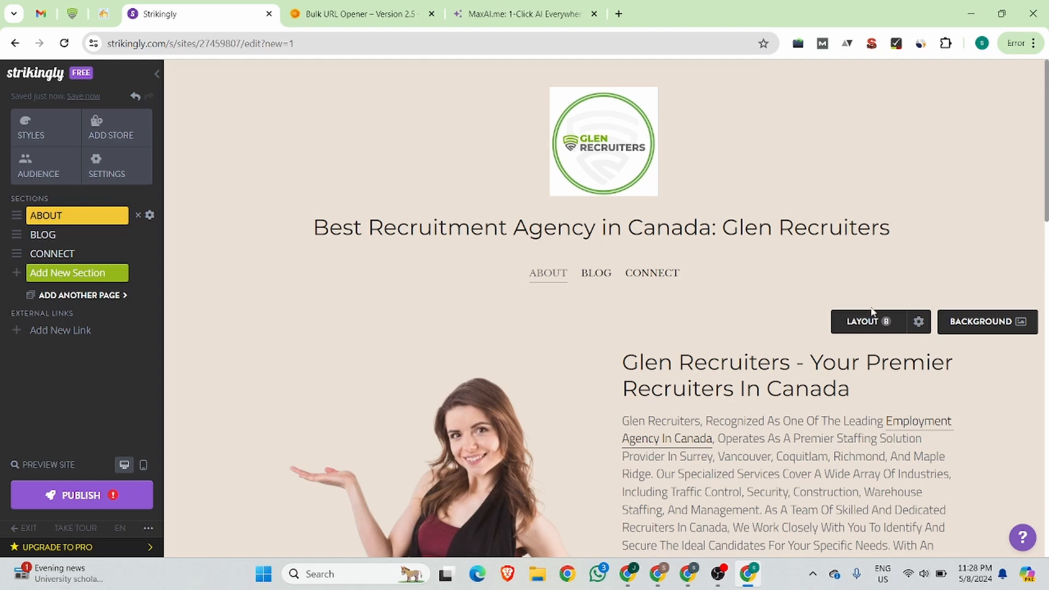
pyautogui.click(97, 297)
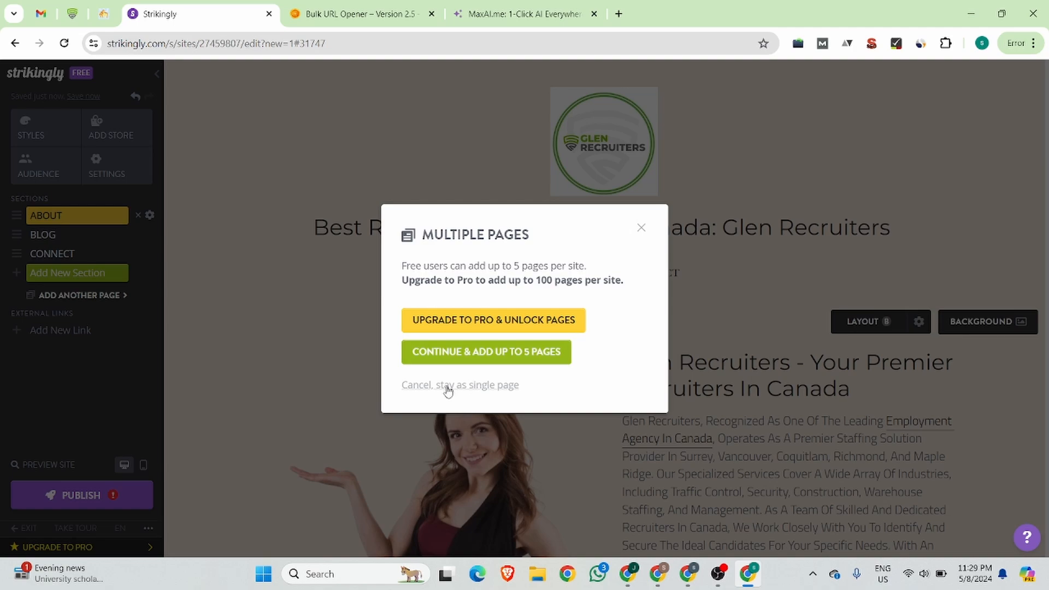
pyautogui.click(637, 229)
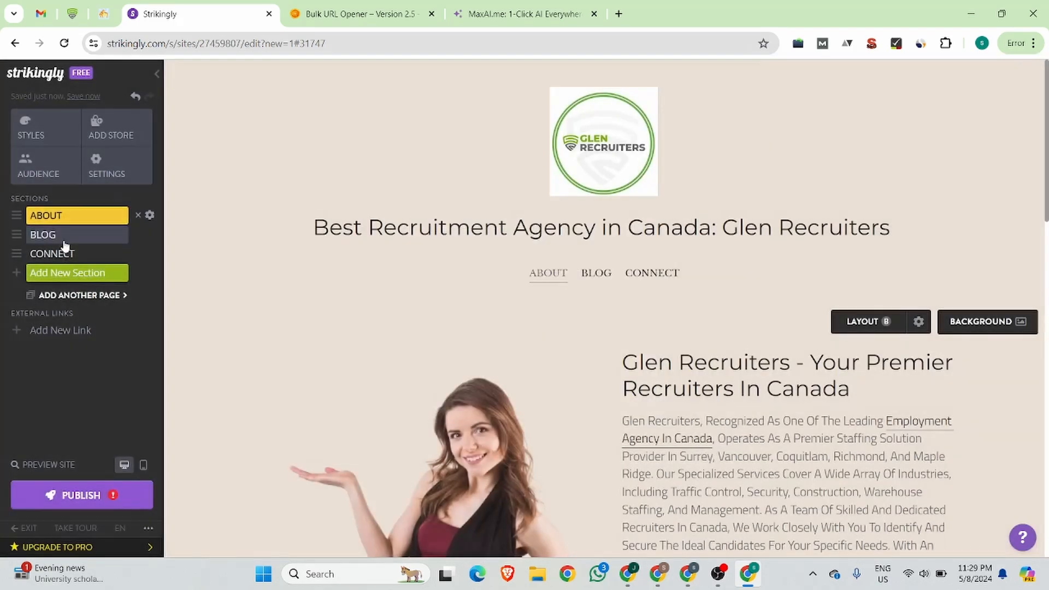
pyautogui.click(71, 295)
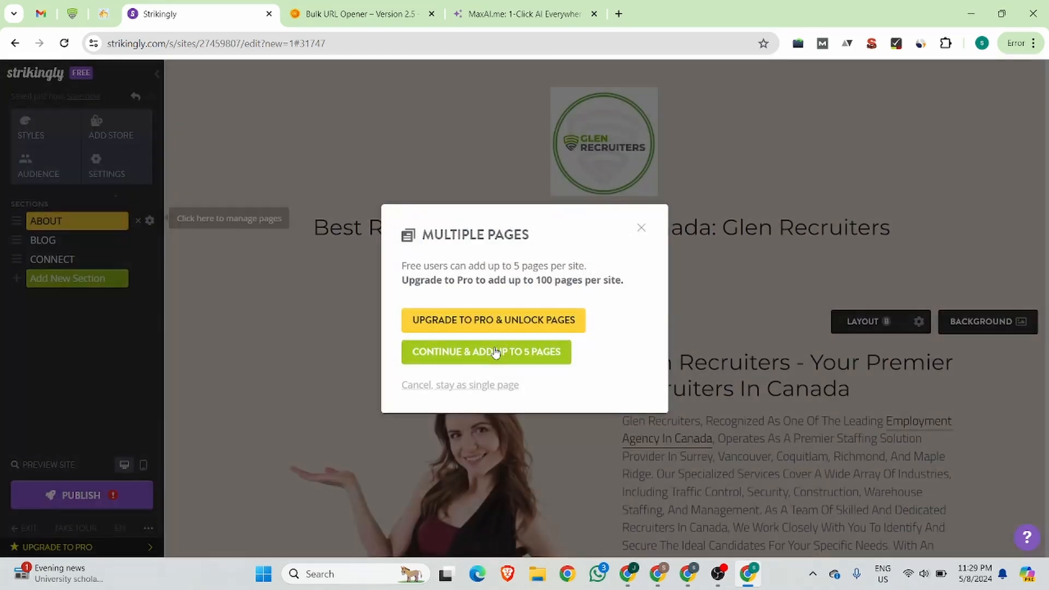
pyautogui.click(496, 353)
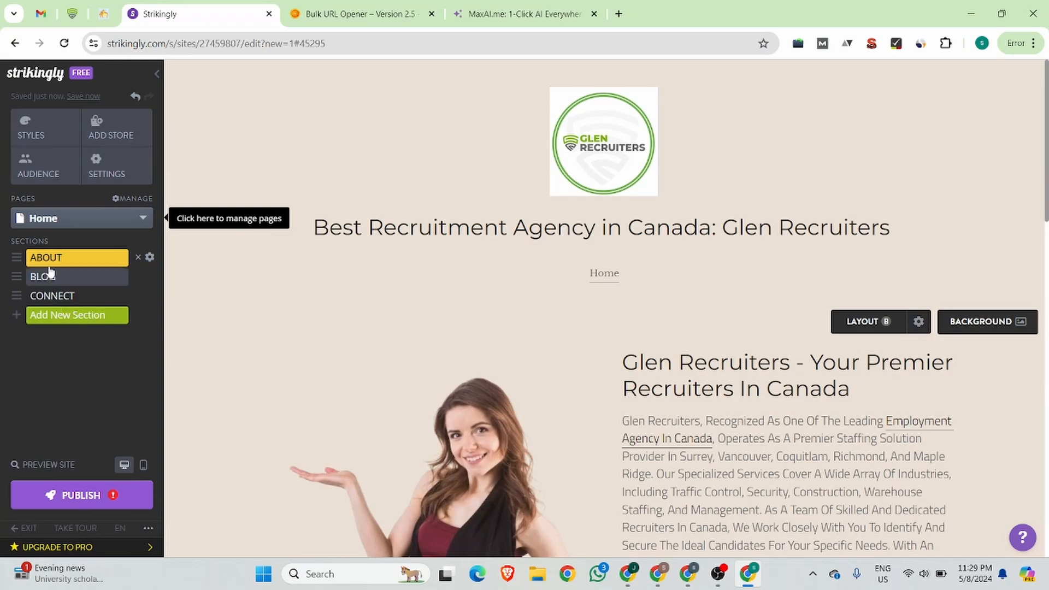
# - Browse the available section types, from commerce and blog to contact forms, galleries and media, without adding one
pyautogui.click(66, 322)
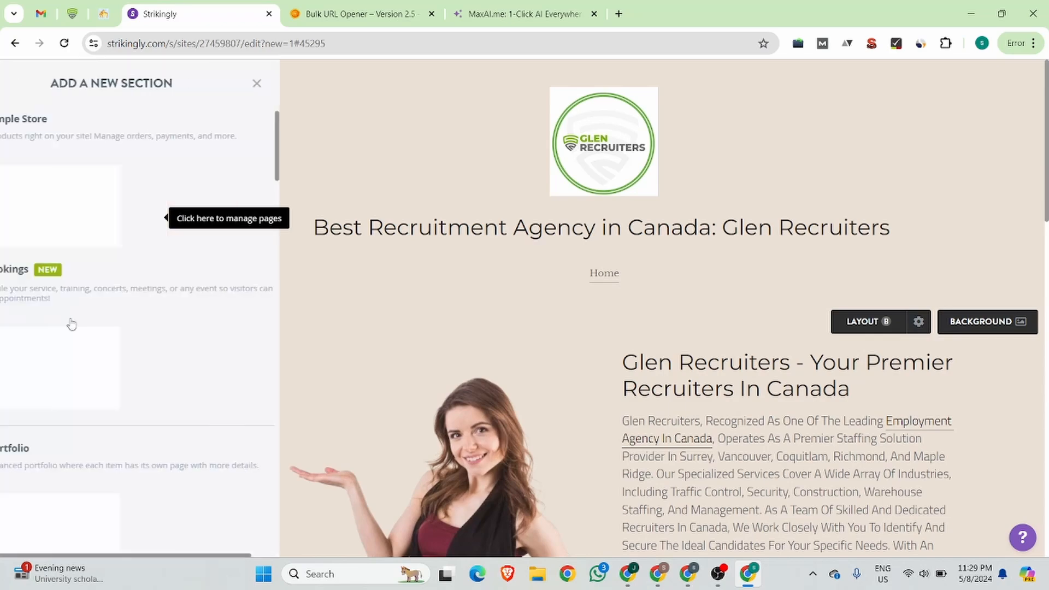
pyautogui.scroll(-5, 205, 328)
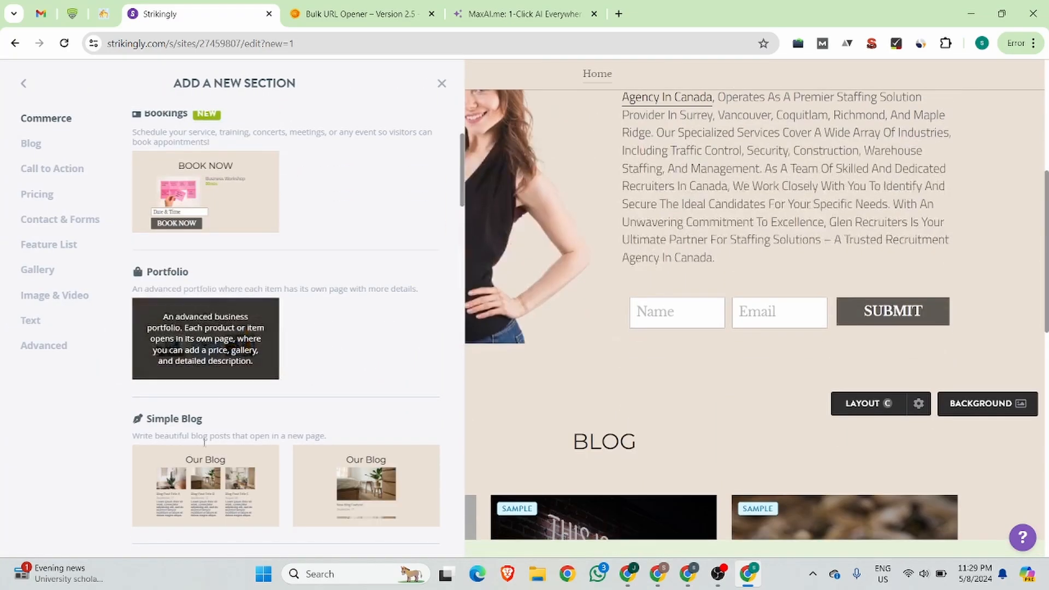
pyautogui.scroll(-1, 323, 464)
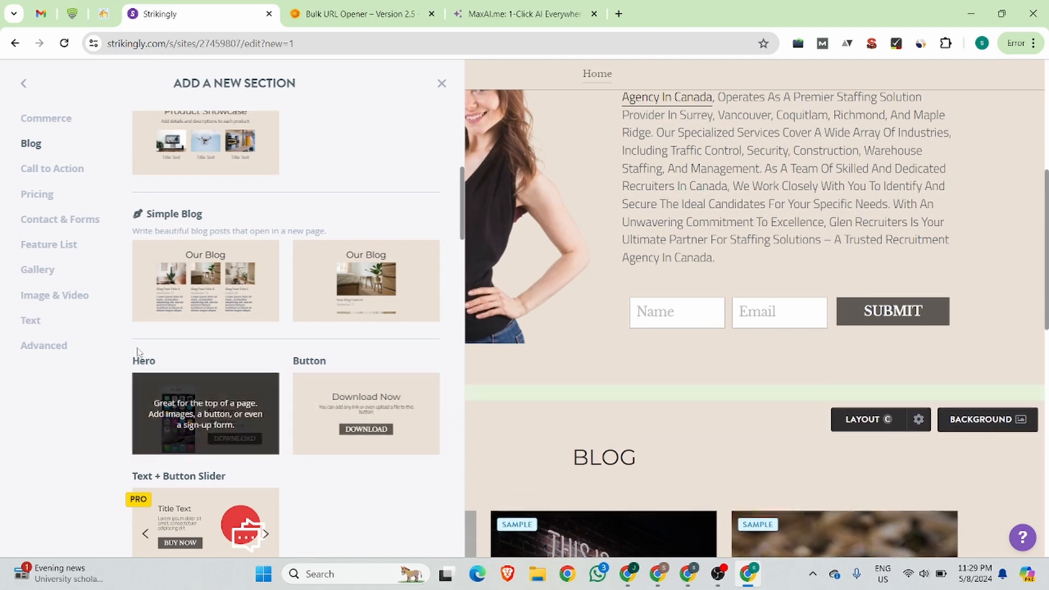
pyautogui.scroll(-2, 320, 383)
pyautogui.scroll(-1, 183, 424)
pyautogui.scroll(-5, 346, 462)
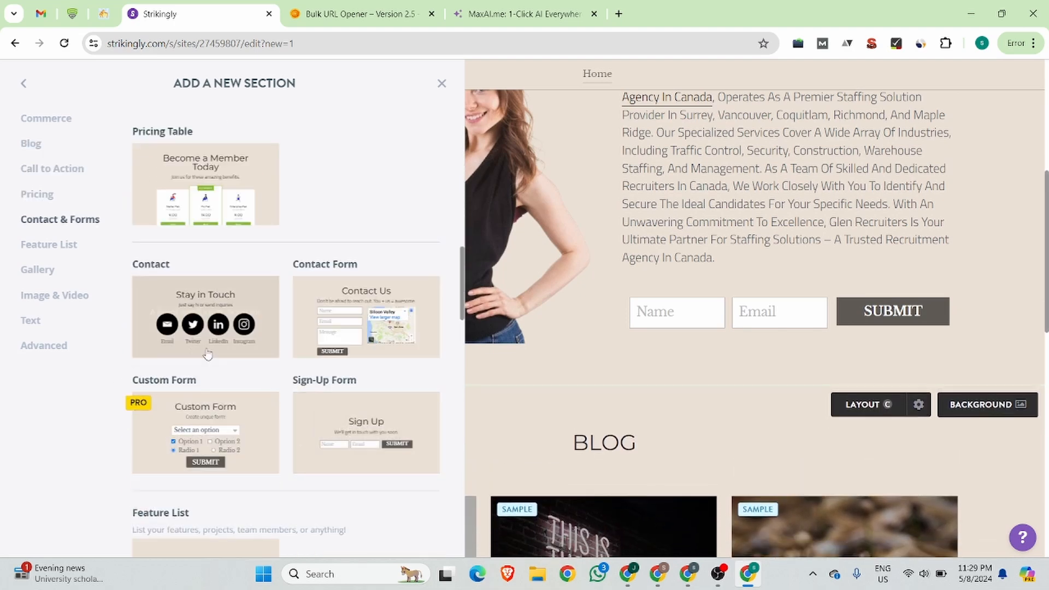
pyautogui.scroll(-2, 328, 367)
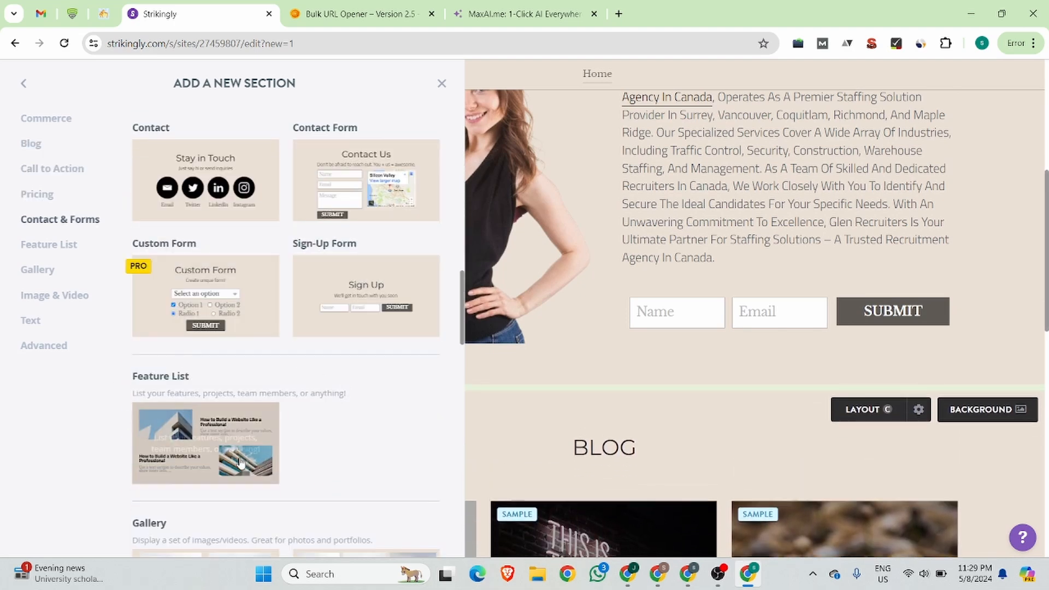
pyautogui.scroll(-4, 186, 327)
pyautogui.scroll(-5, 186, 327)
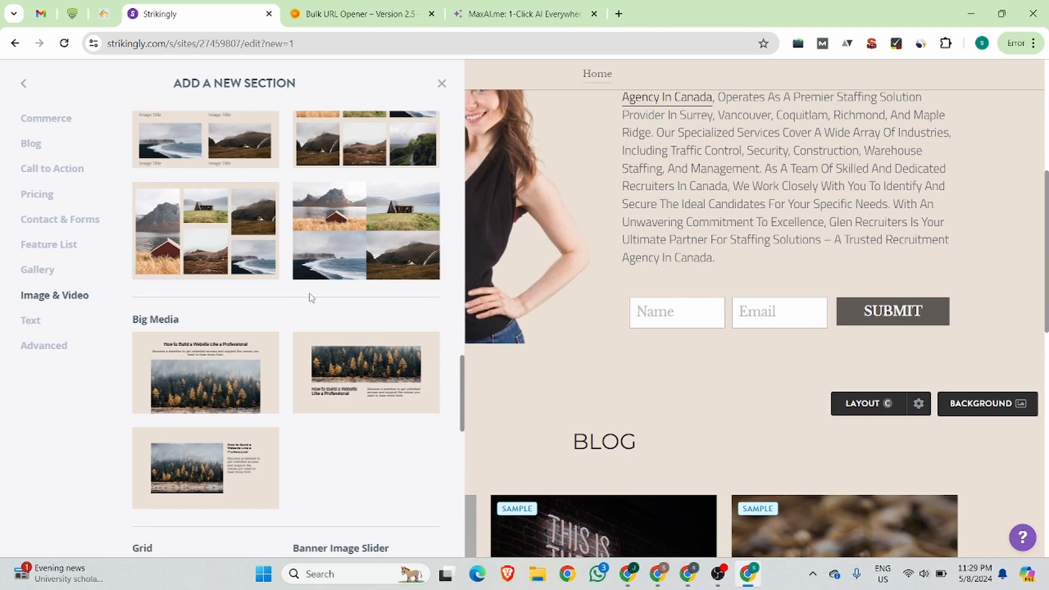
pyautogui.click(440, 83)
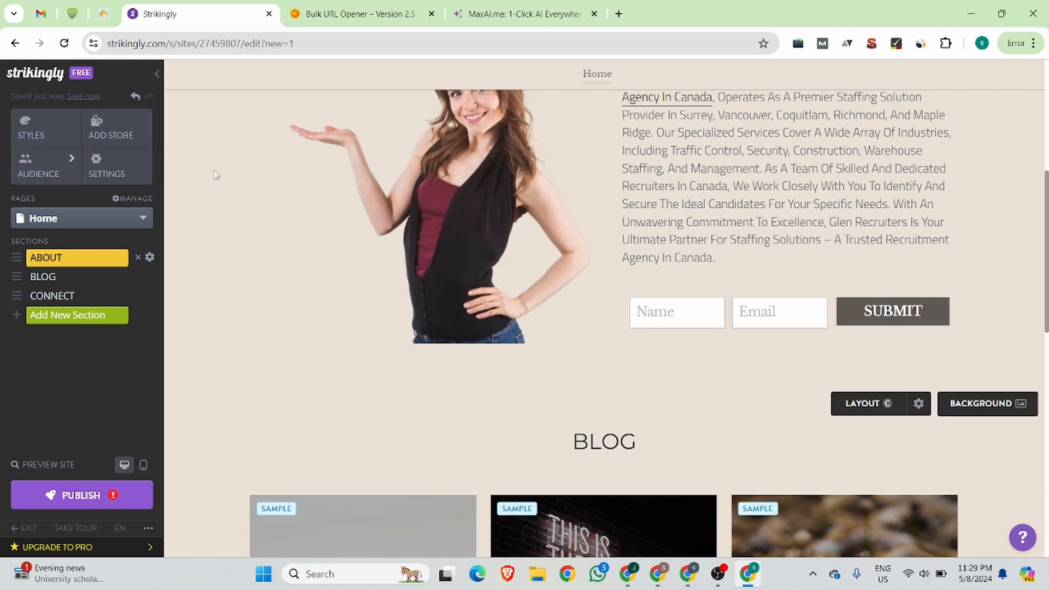
pyautogui.scroll(6, 350, 287)
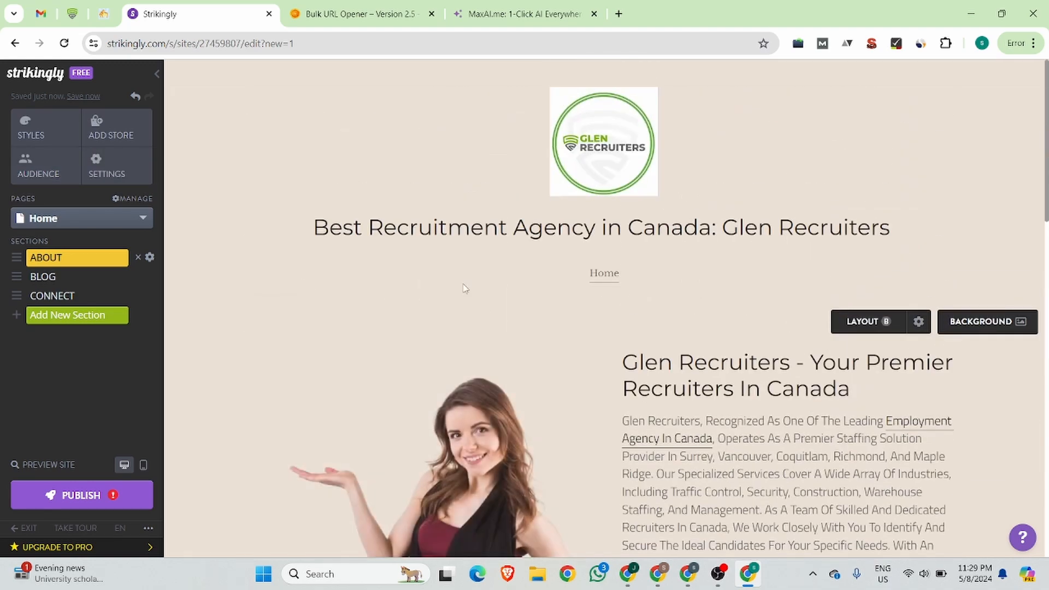
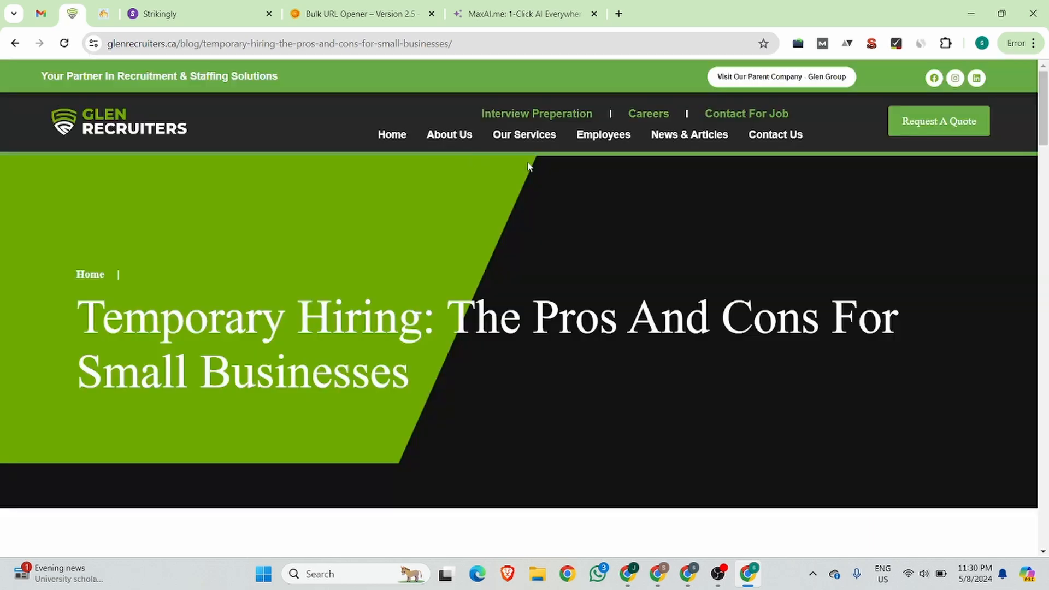
# - Title the new blog post "Temporary Hiring: The Pros And Cons For Small Businesses", copied from the glenrecruiters.ca article heading
pyautogui.moveTo(123, 312); pyautogui.dragTo(755, 375)
pyautogui.hotkey('ctrl', 'c')
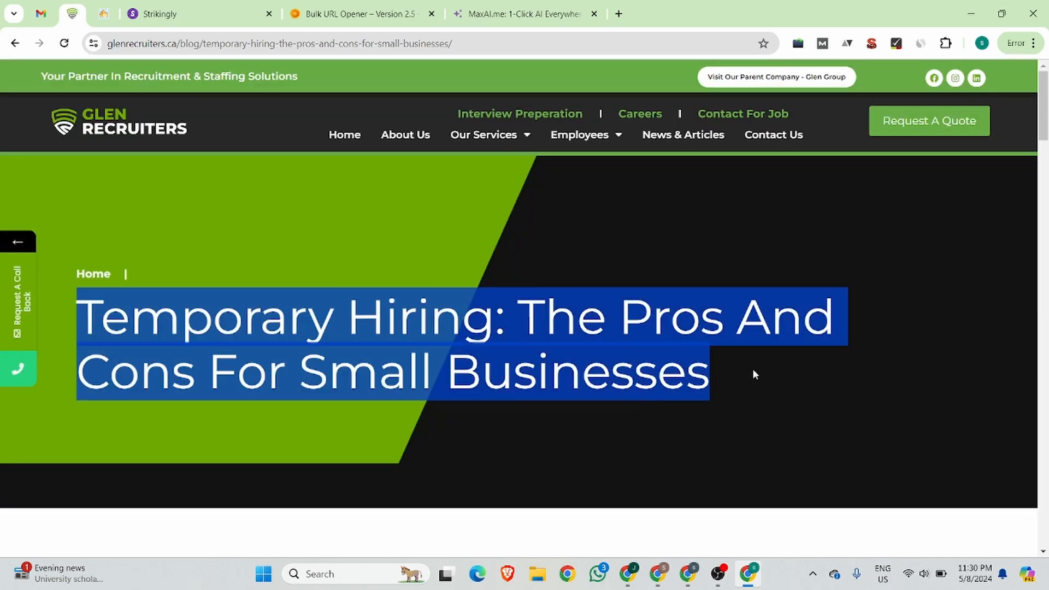
pyautogui.click(252, 16)
pyautogui.tripleClick(502, 200)
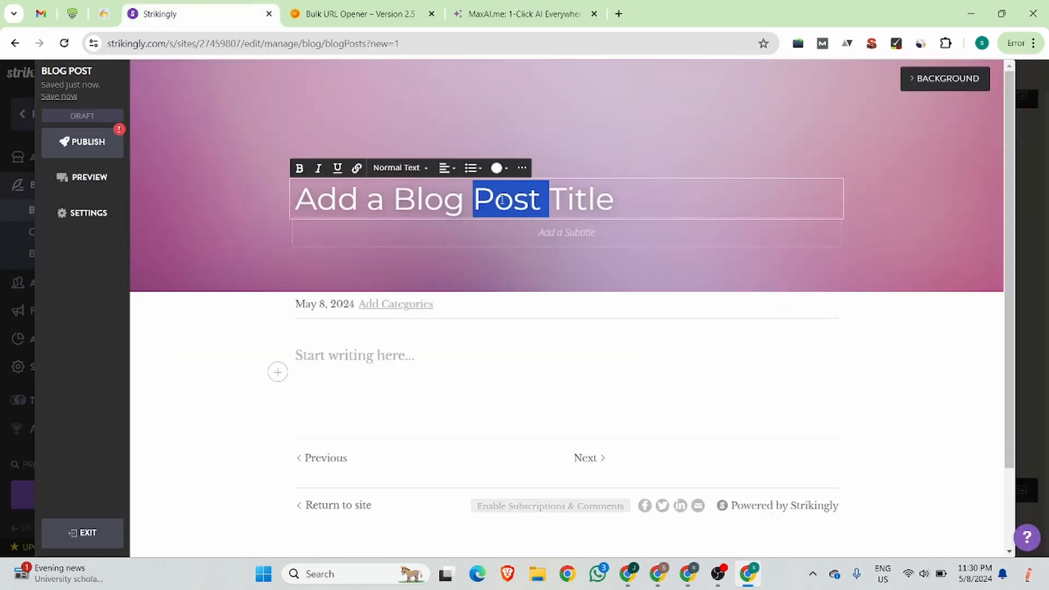
pyautogui.hotkey('ctrl', 'v')
pyautogui.click(615, 237)
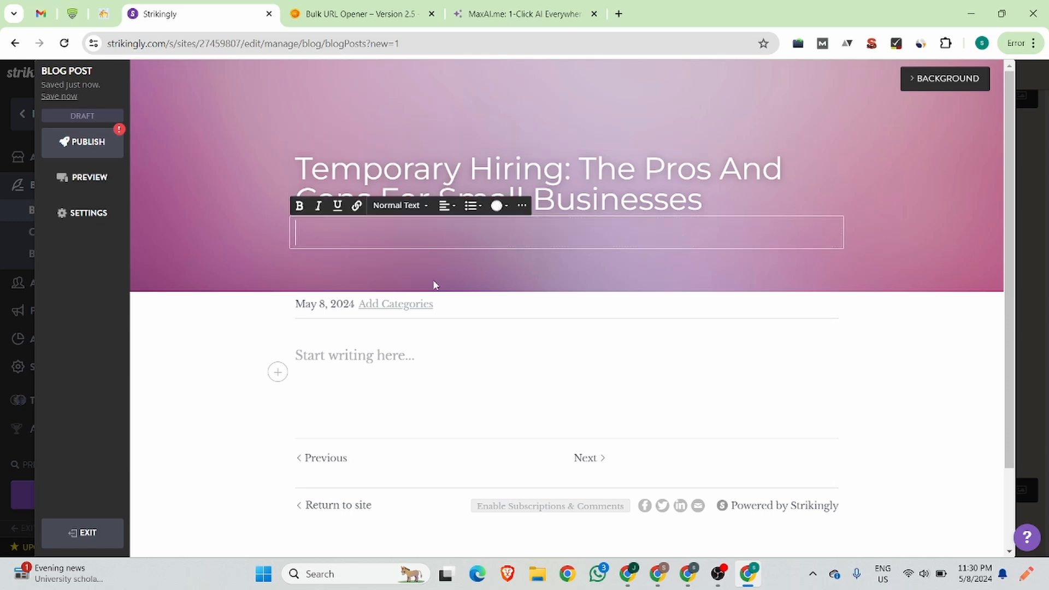
pyautogui.click(382, 347)
pyautogui.scroll(-2, 656, 349)
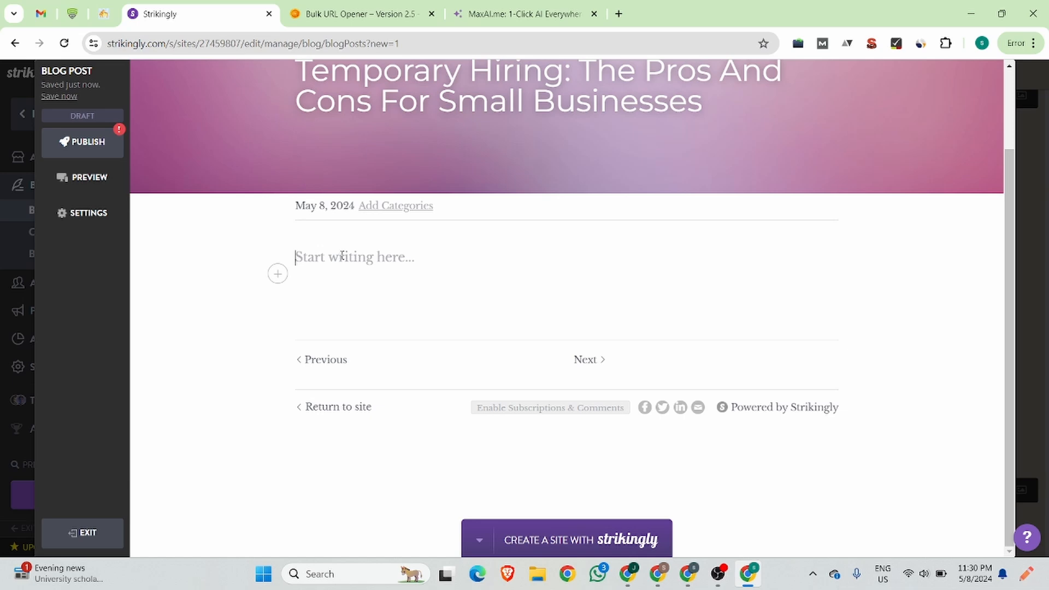
pyautogui.scroll(2, 379, 325)
pyautogui.click(398, 203)
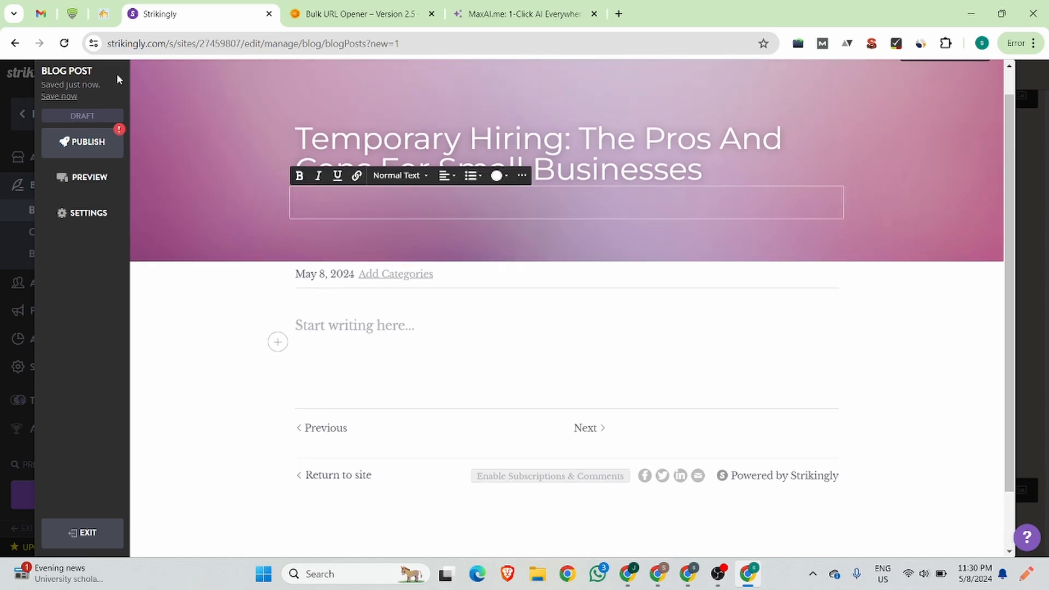
# - Examine the meta title and full meta description of the glenrecruiters.ca temporary hiring article with the SEO extension
pyautogui.click(72, 14)
pyautogui.scroll(-7, 468, 352)
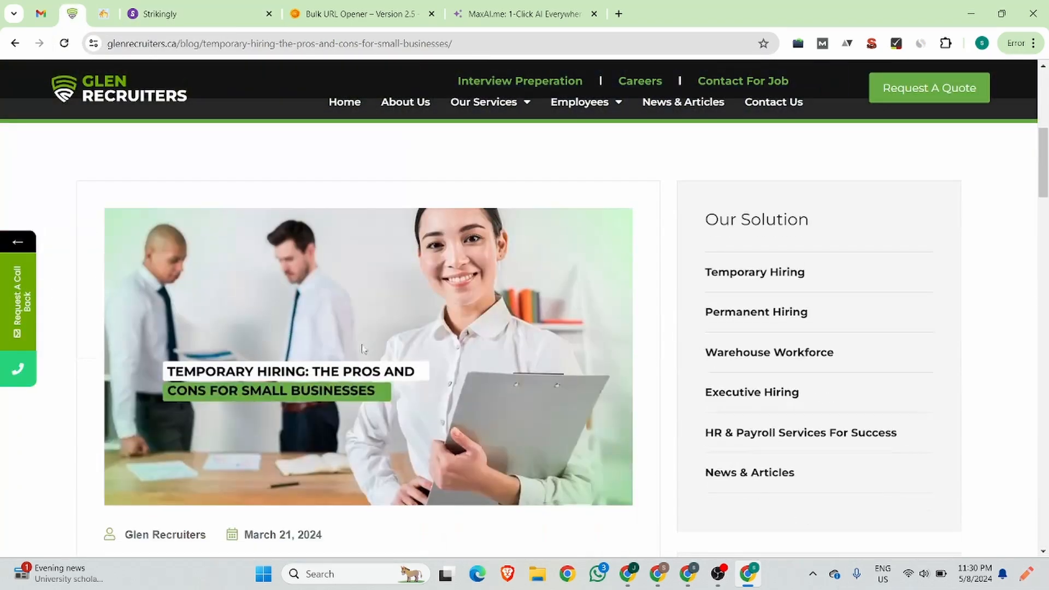
pyautogui.scroll(-3, 362, 349)
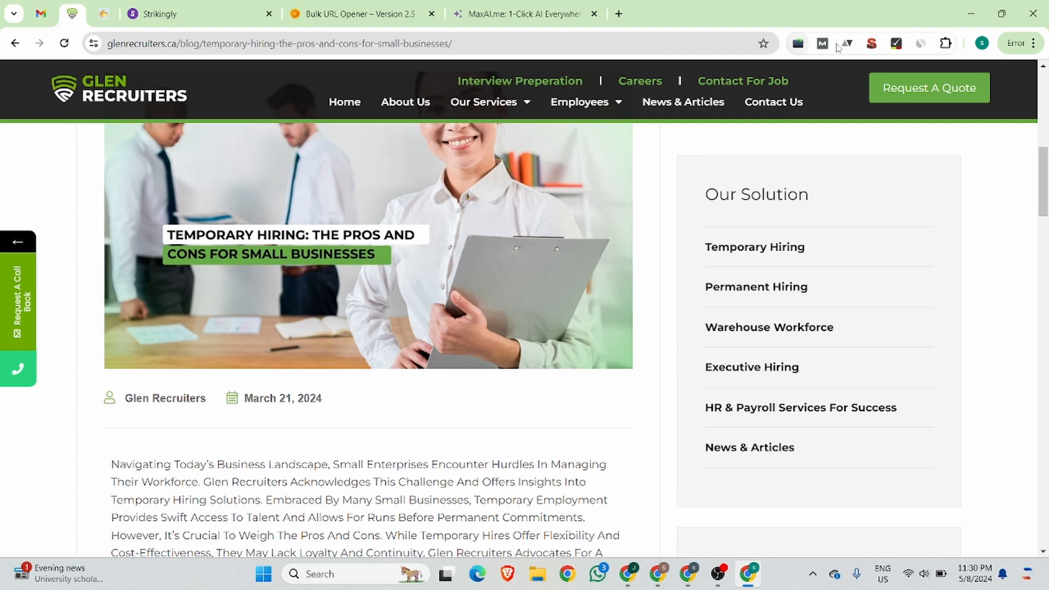
pyautogui.click(872, 44)
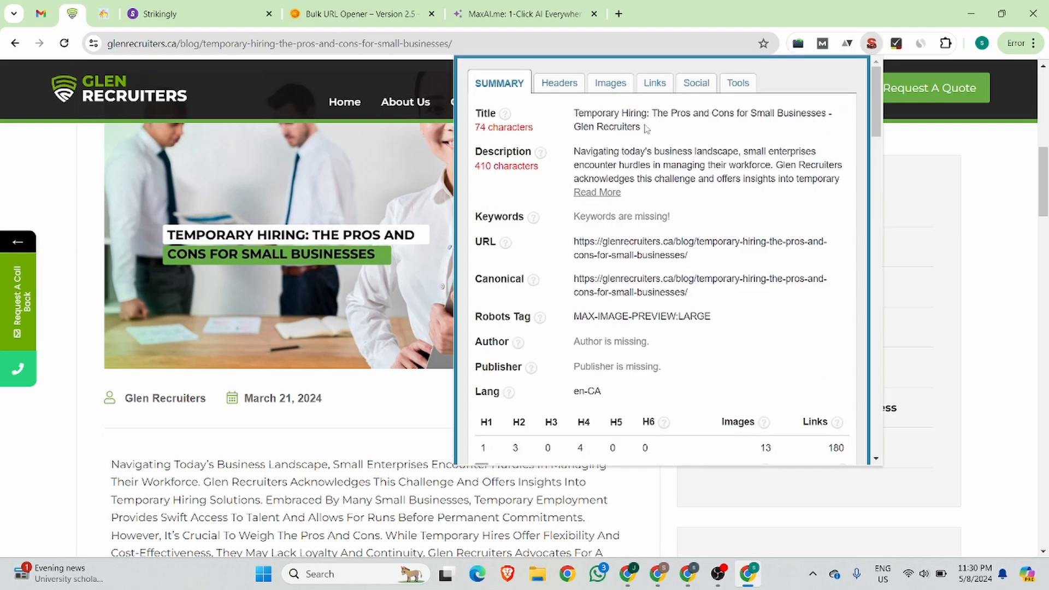
pyautogui.moveTo(643, 130); pyautogui.dragTo(564, 101)
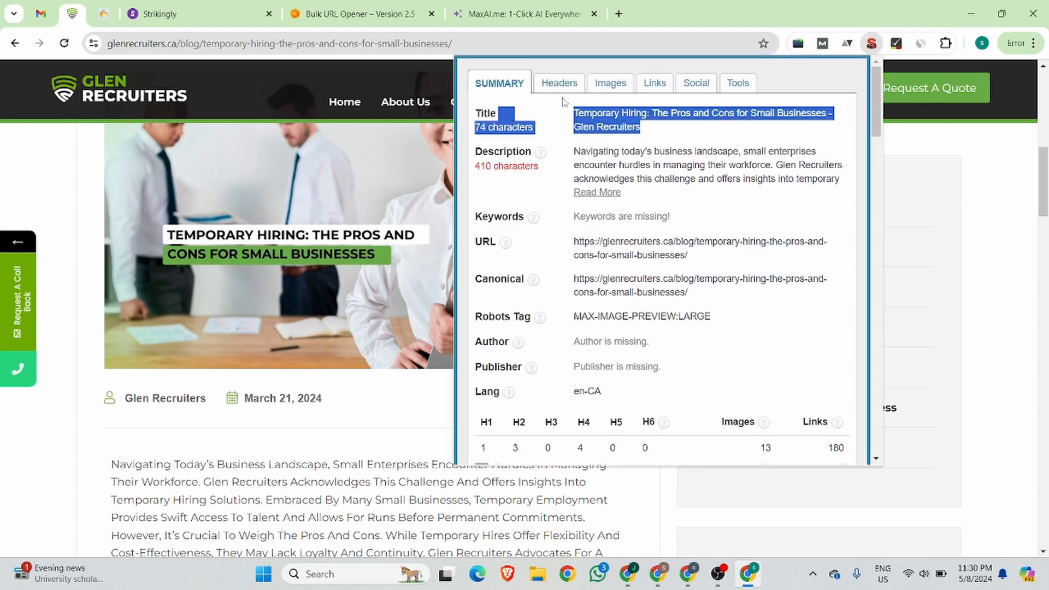
pyautogui.click(597, 193)
pyautogui.moveTo(743, 232); pyautogui.dragTo(543, 151)
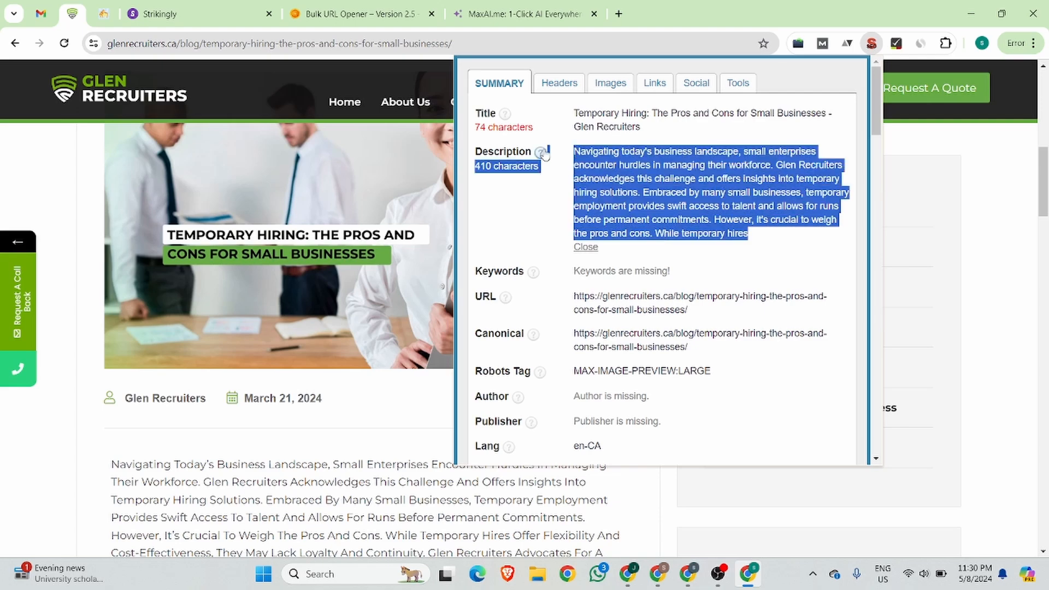
pyautogui.moveTo(643, 130); pyautogui.dragTo(572, 114)
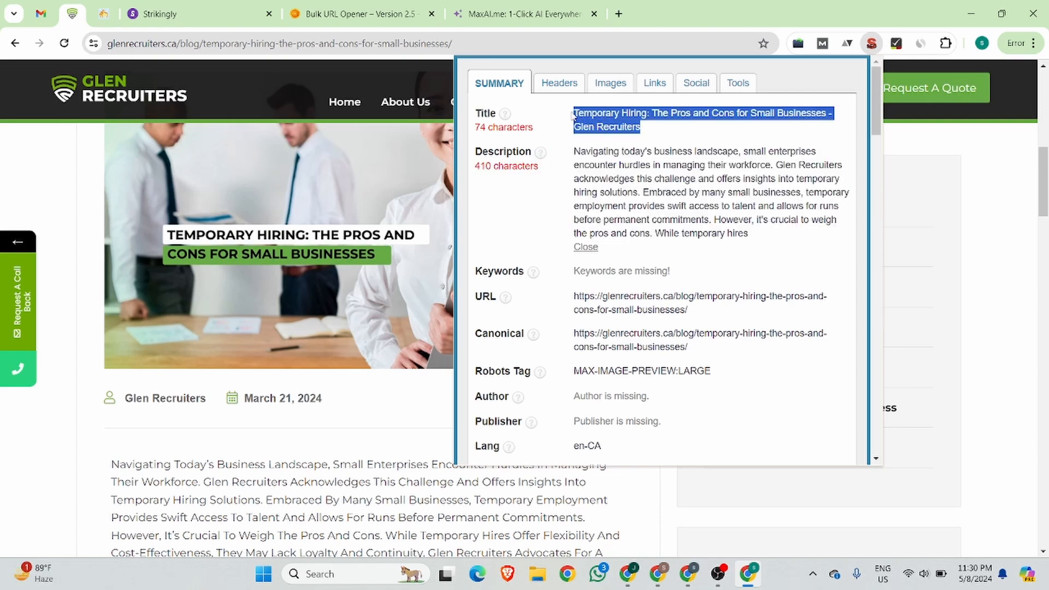
pyautogui.scroll(10, 307, 392)
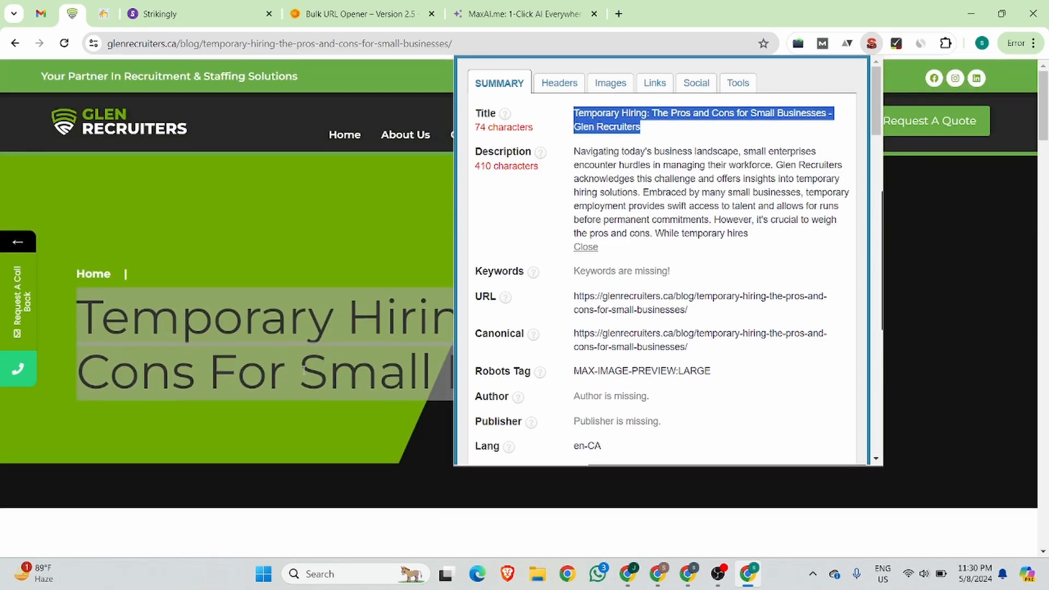
pyautogui.click(320, 326)
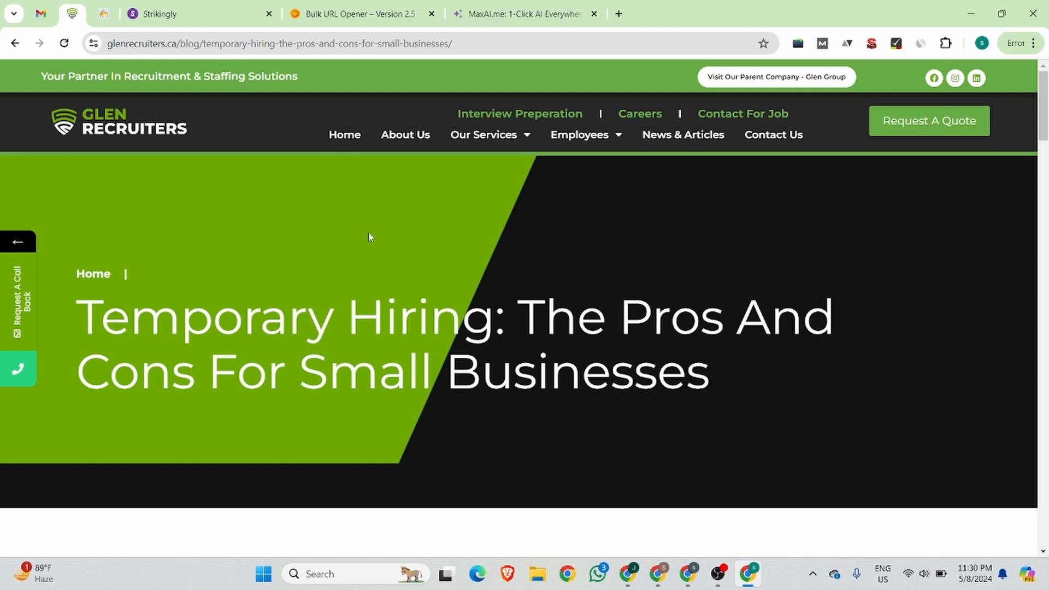
# - Set the blog post's subtitle to "The Benefits Of Temporary Hiring", copied from the glenrecruiters.ca article and pasted as plain text
pyautogui.click(257, 15)
pyautogui.click(77, 8)
pyautogui.scroll(-10, 633, 419)
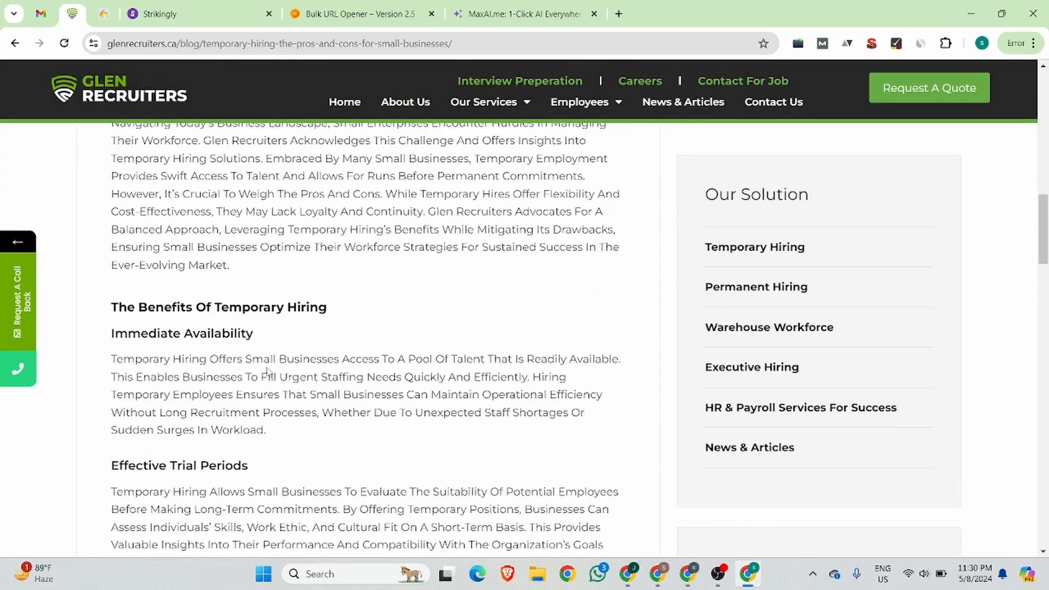
pyautogui.moveTo(335, 318); pyautogui.dragTo(108, 295)
pyautogui.hotkey('ctrl', 'c')
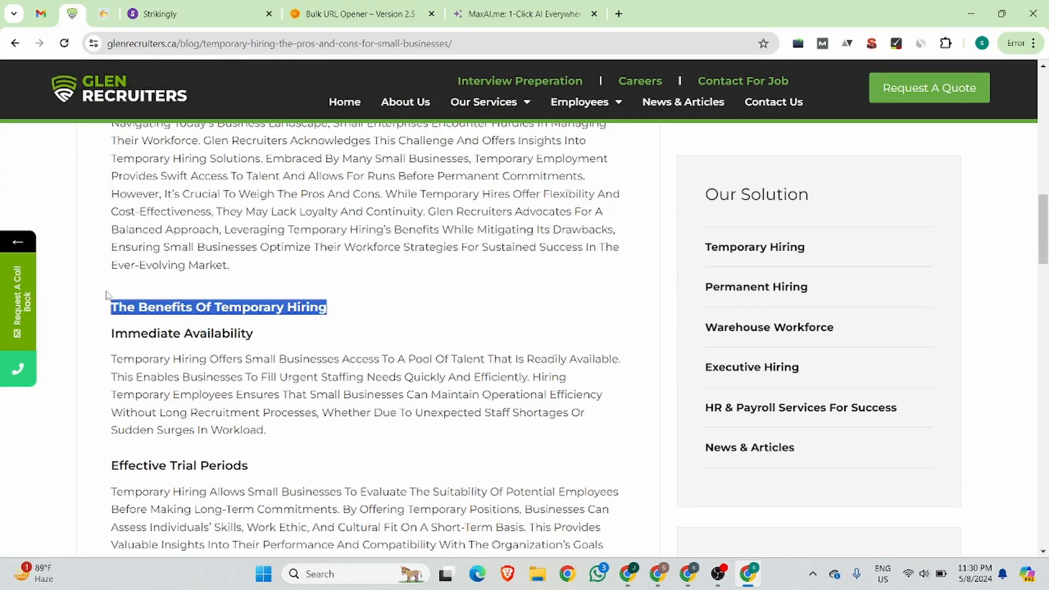
pyautogui.click(232, 15)
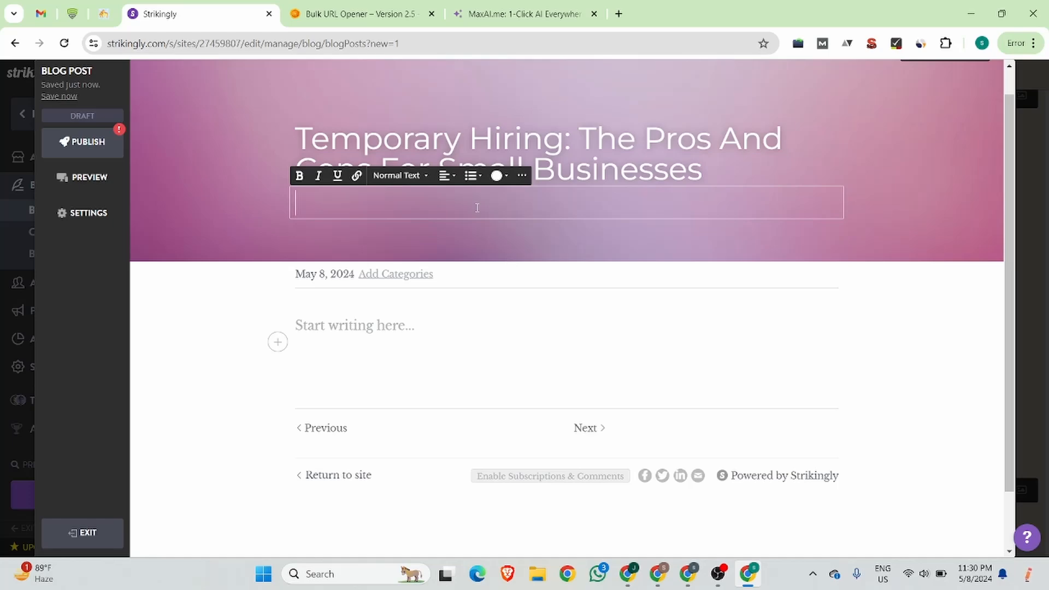
pyautogui.hotkey('ctrl', 'v')
pyautogui.moveTo(489, 198); pyautogui.dragTo(266, 209)
pyautogui.hotkey('ctrl', 'shift', 'v')
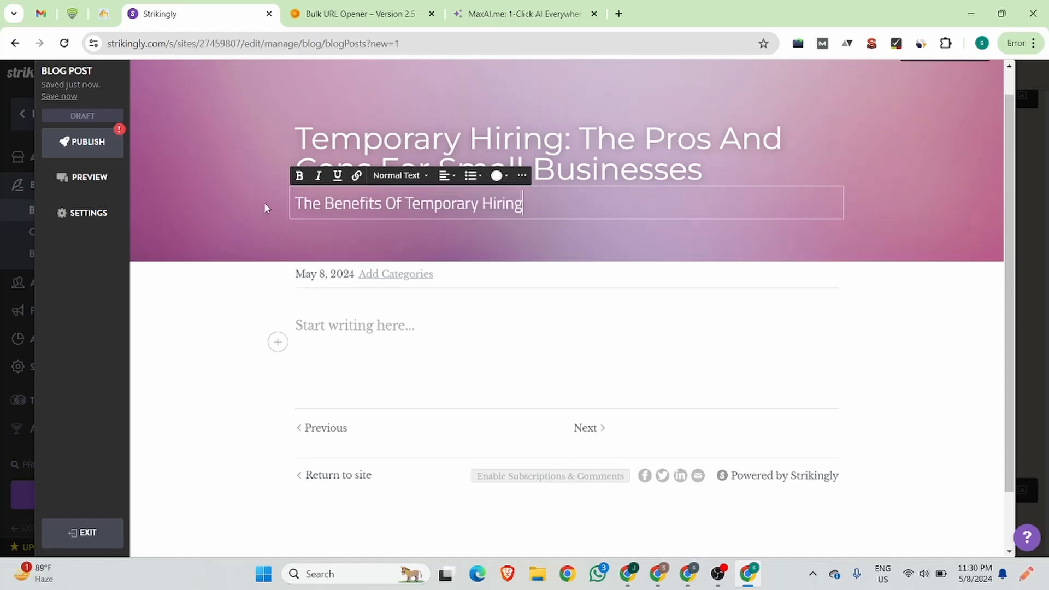
pyautogui.click(887, 129)
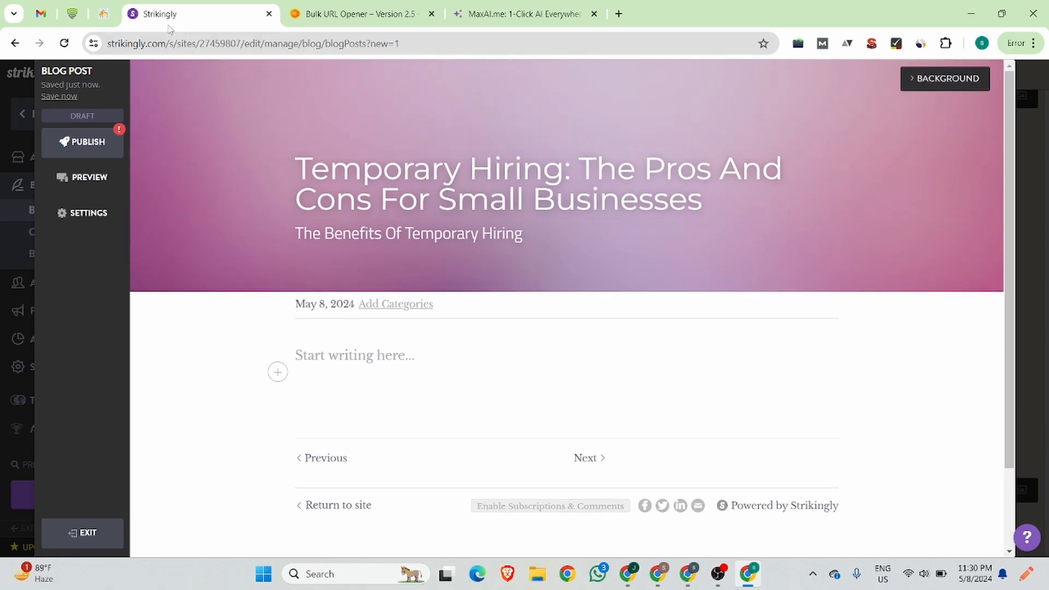
# - Save the featured image of the glenrecruiters.ca temporary hiring article to the computer
pyautogui.click(87, 15)
pyautogui.scroll(10, 428, 187)
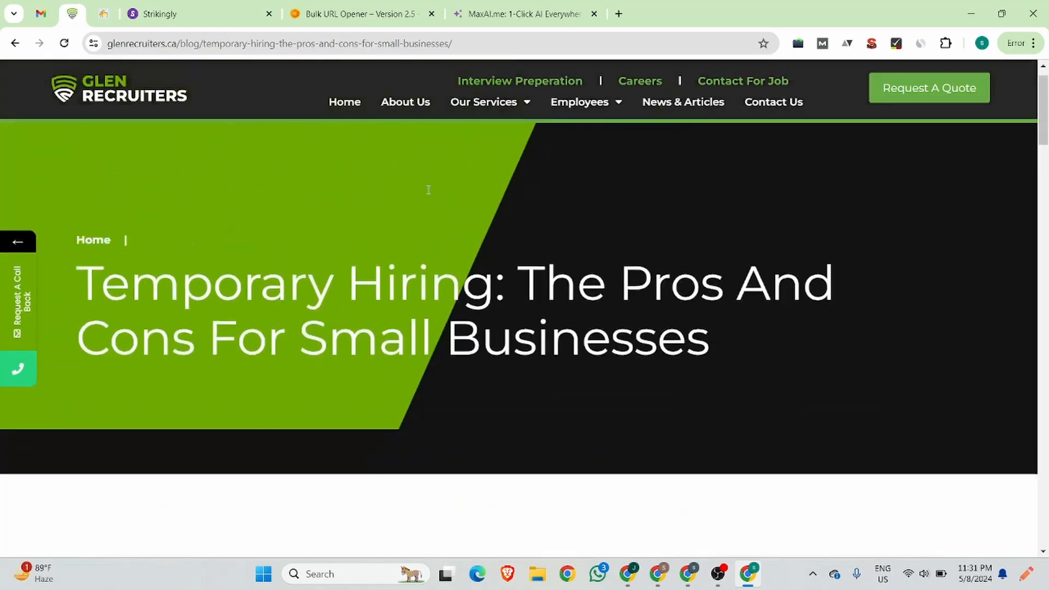
pyautogui.scroll(-10, 340, 267)
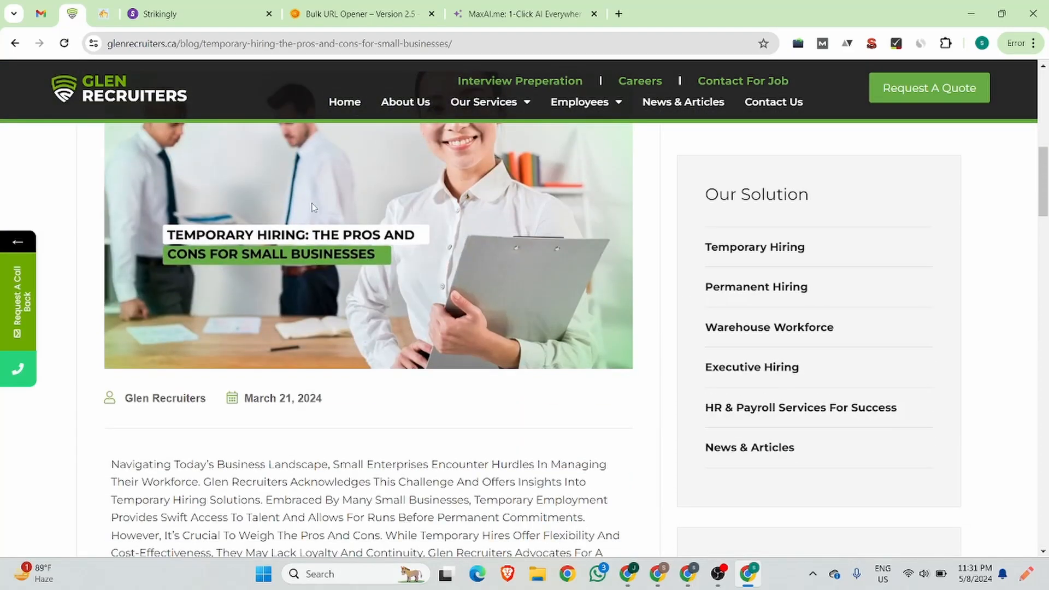
pyautogui.rightClick(313, 205)
pyautogui.click(343, 238)
pyautogui.click(410, 305)
# - Add the category "recruitment" to the Strikingly blog post and save the post settings
pyautogui.click(164, 14)
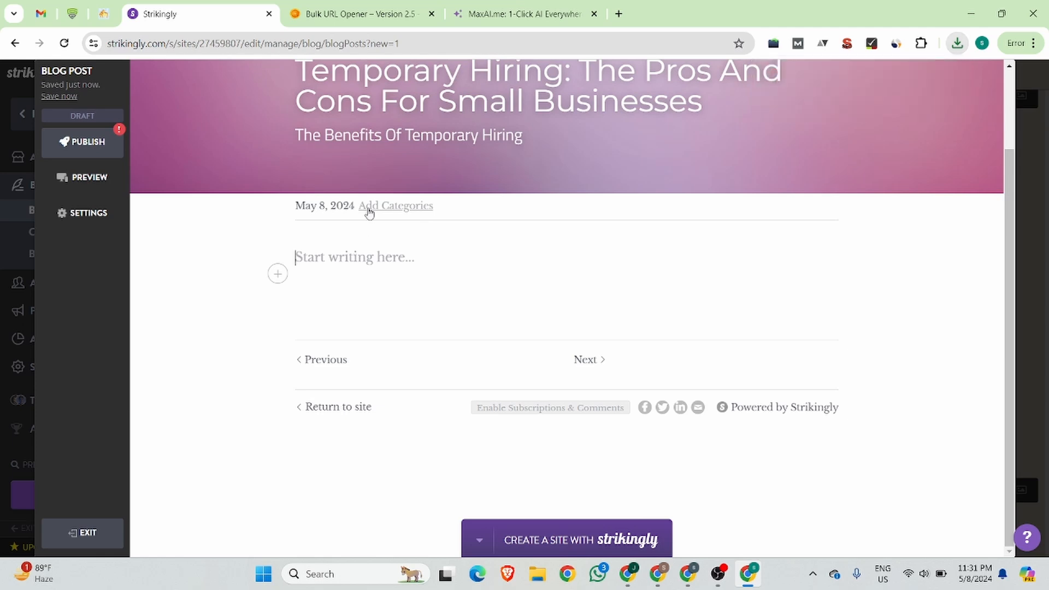
pyautogui.click(371, 214)
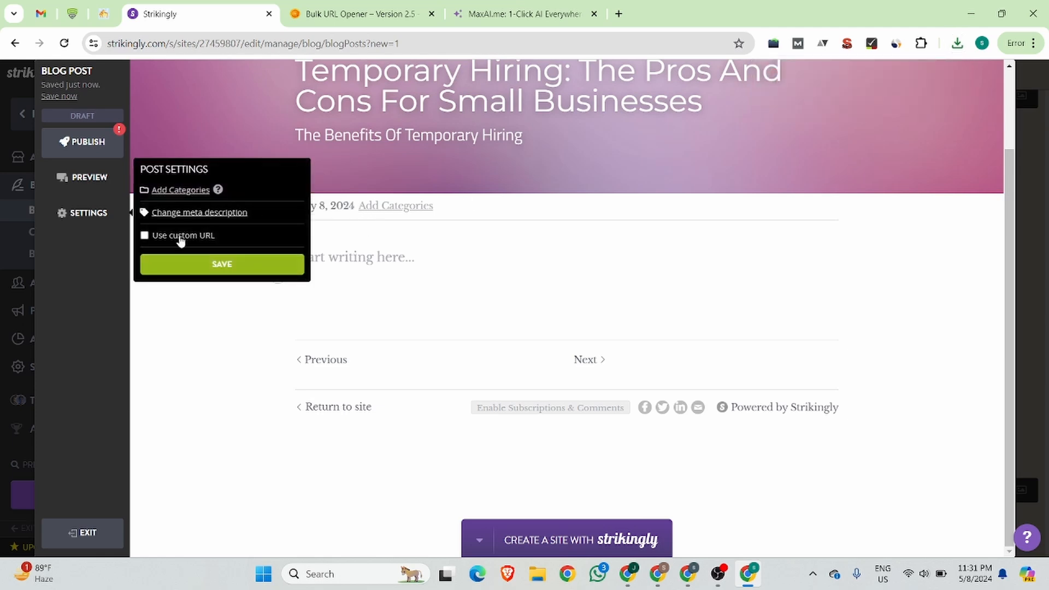
pyautogui.click(179, 191)
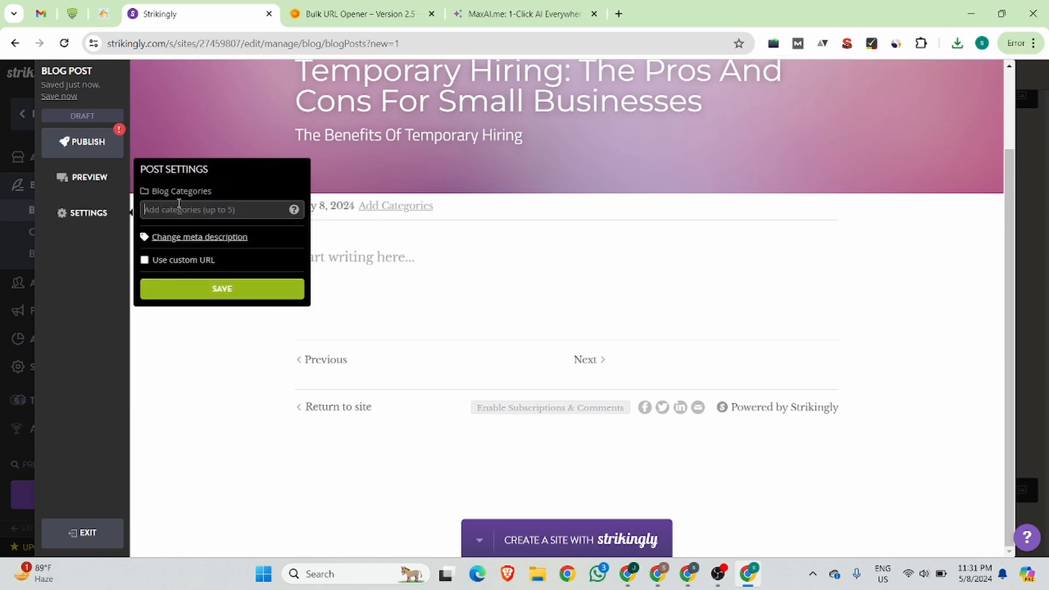
pyautogui.write('recruitment')
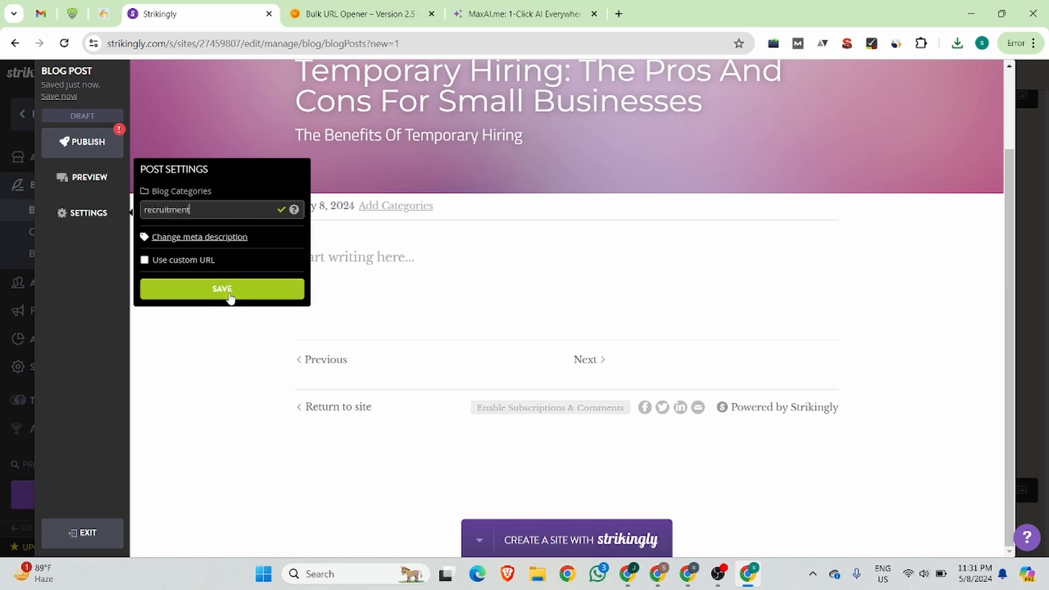
pyautogui.click(230, 293)
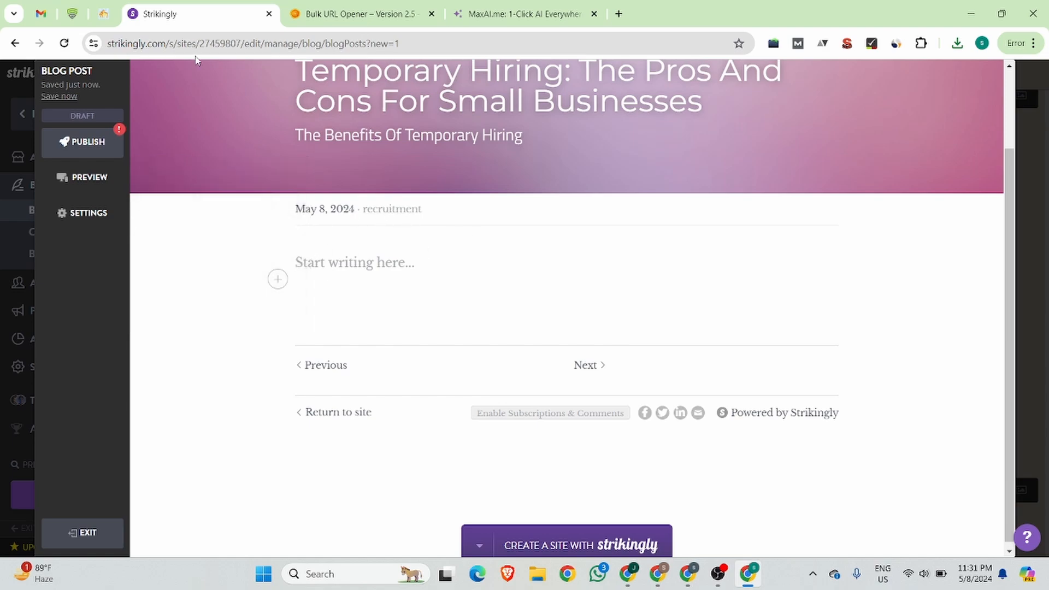
pyautogui.click(79, 8)
pyautogui.scroll(-4, 325, 299)
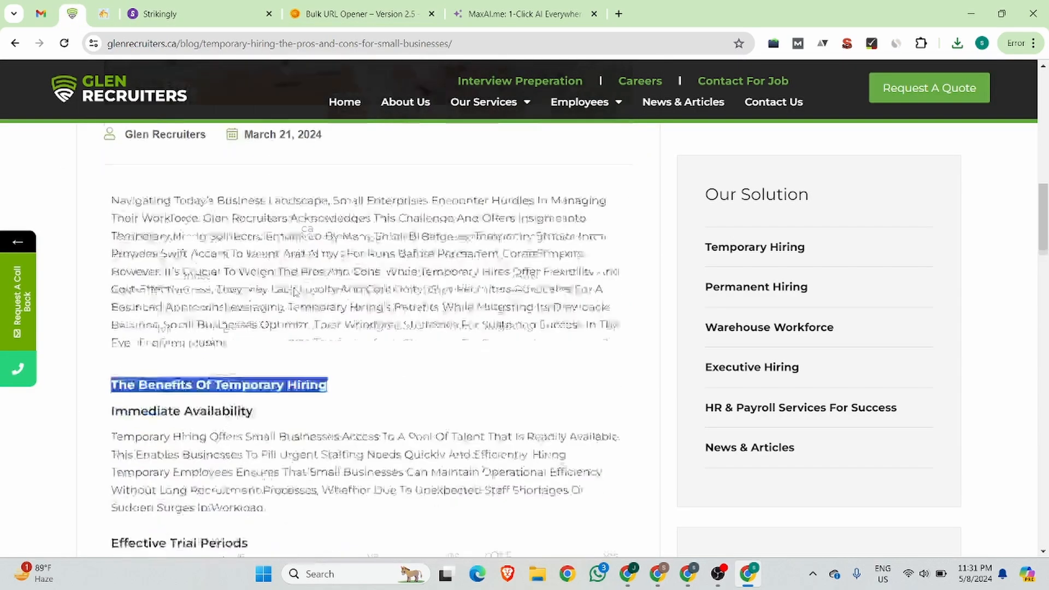
pyautogui.scroll(6, 356, 266)
pyautogui.scroll(6, 357, 266)
pyautogui.scroll(-4, 353, 271)
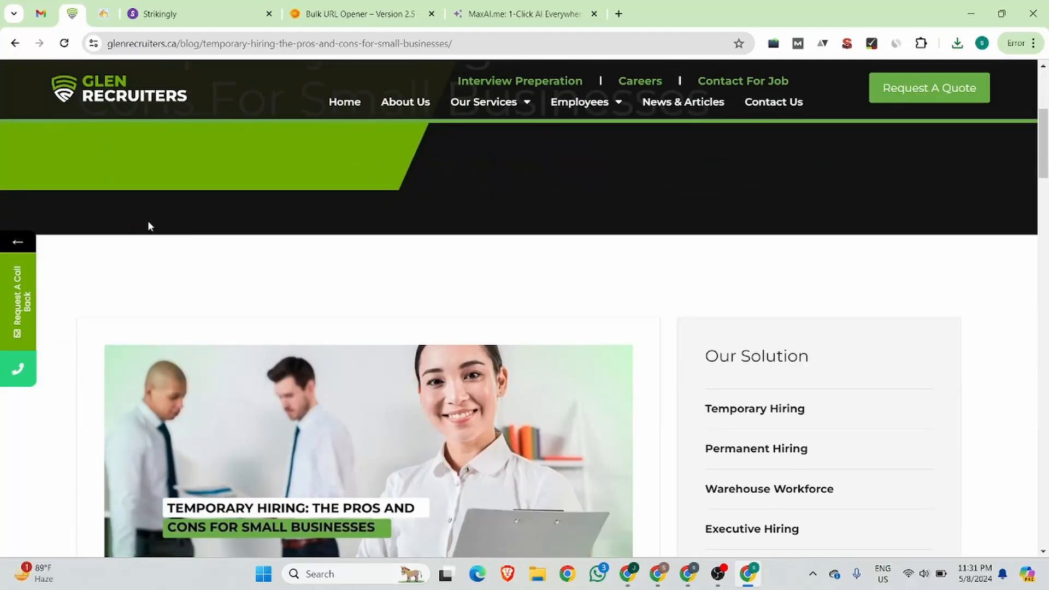
pyautogui.scroll(4, 147, 225)
pyautogui.click(202, 8)
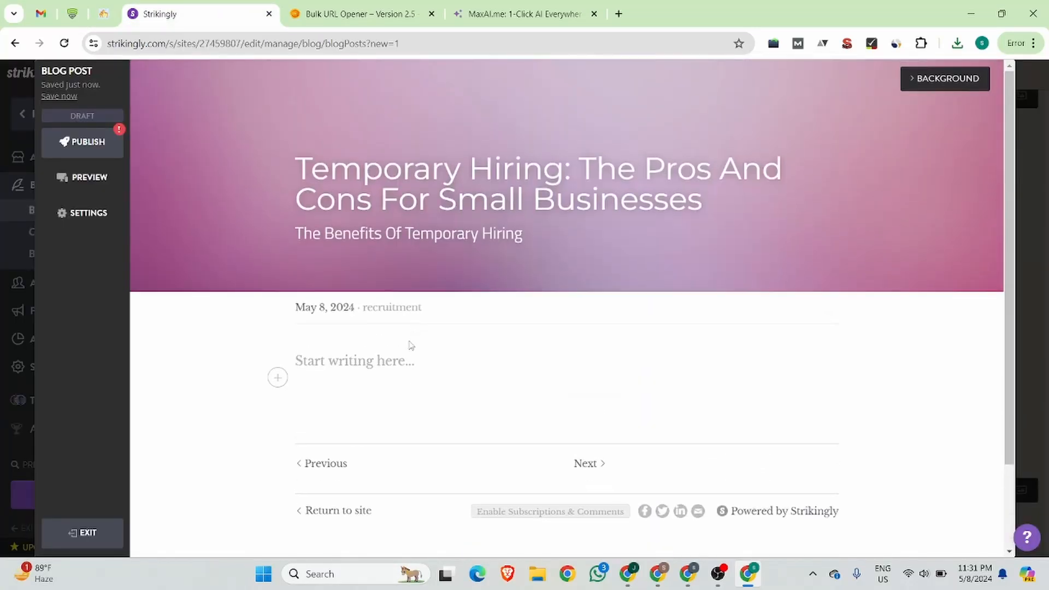
# - Insert an image element in the blog post's body and open its file upload
pyautogui.click(279, 377)
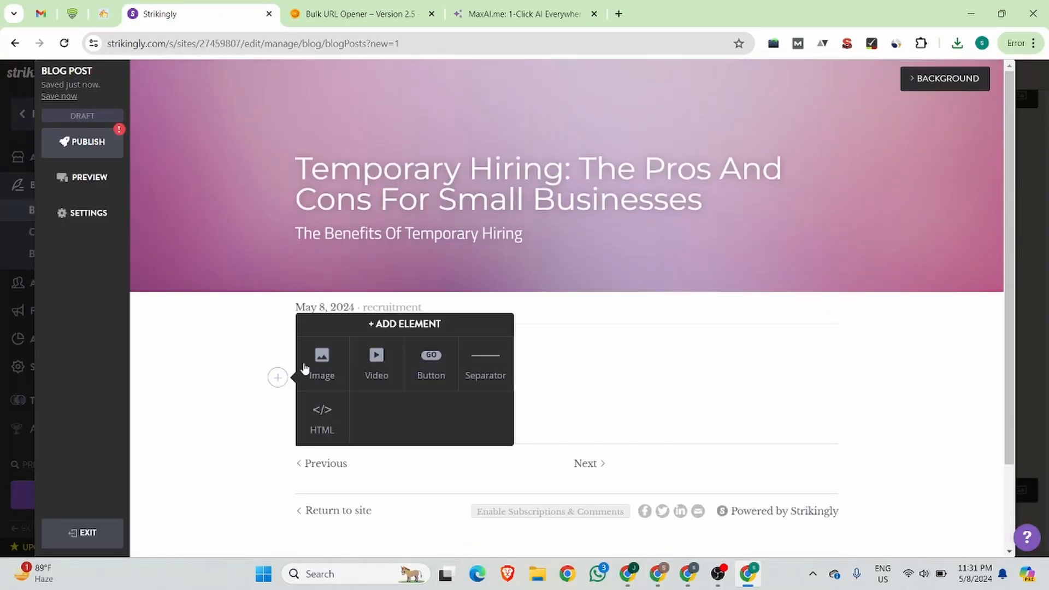
pyautogui.click(327, 373)
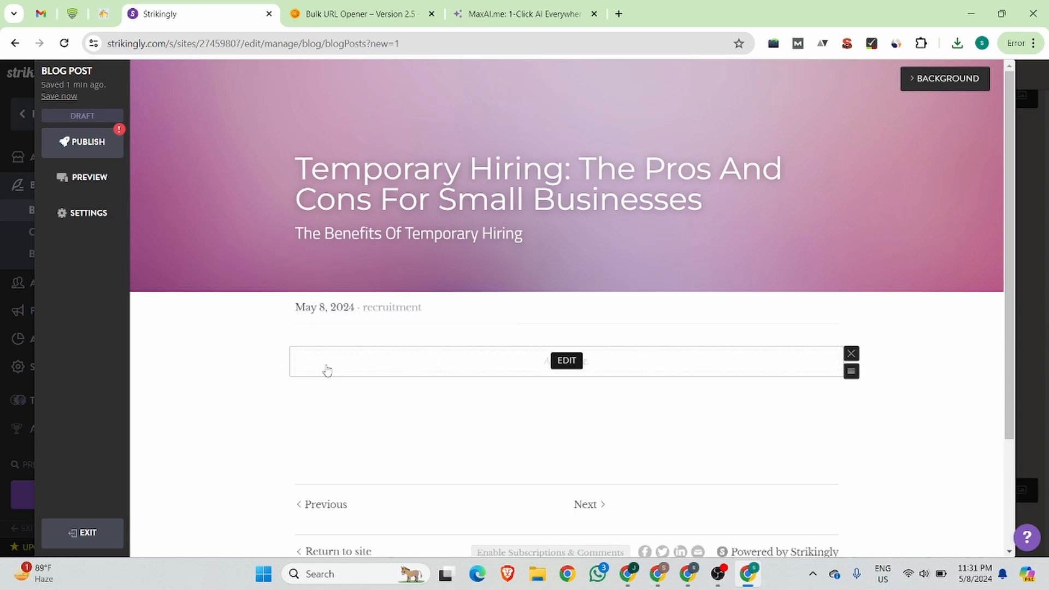
pyautogui.click(568, 362)
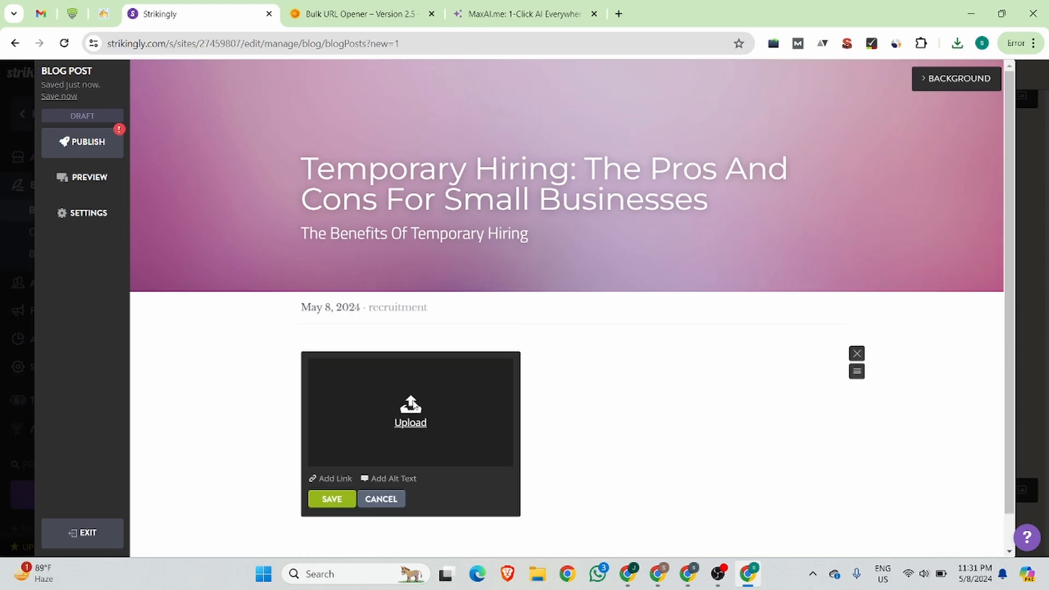
pyautogui.click(415, 405)
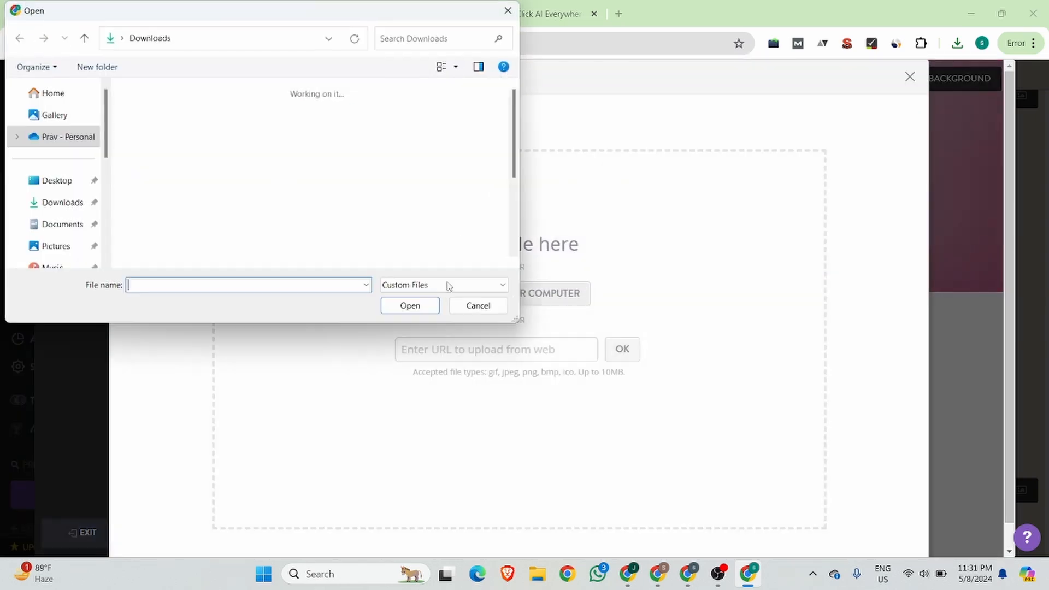
# - Try to upload the "bangkok-thailand-october-15-2017-close-up-facebook-icons" JPG from the Downloads folder to the image element
pyautogui.click(68, 203)
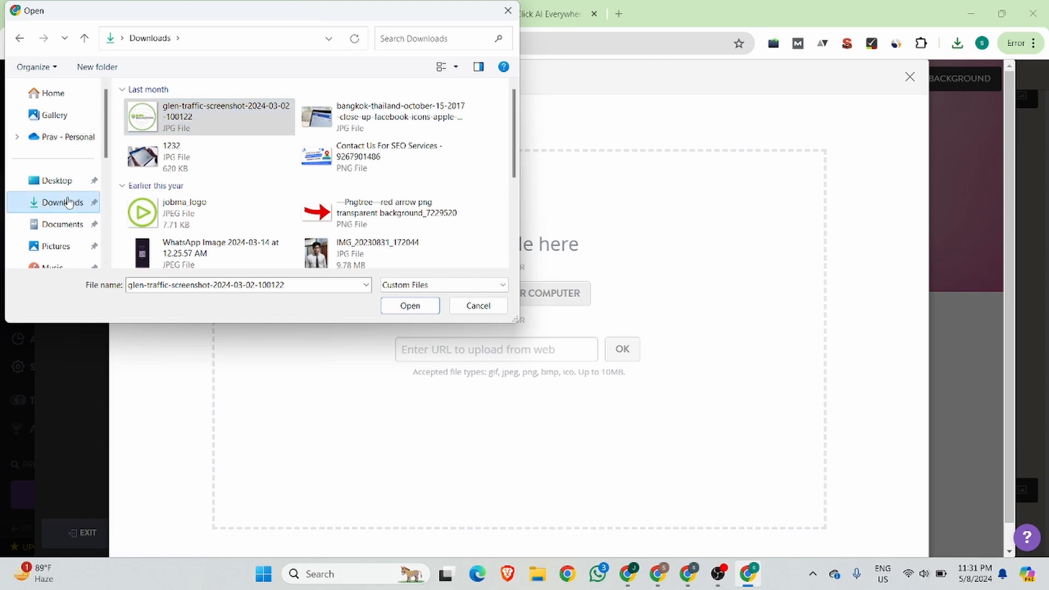
pyautogui.click(57, 184)
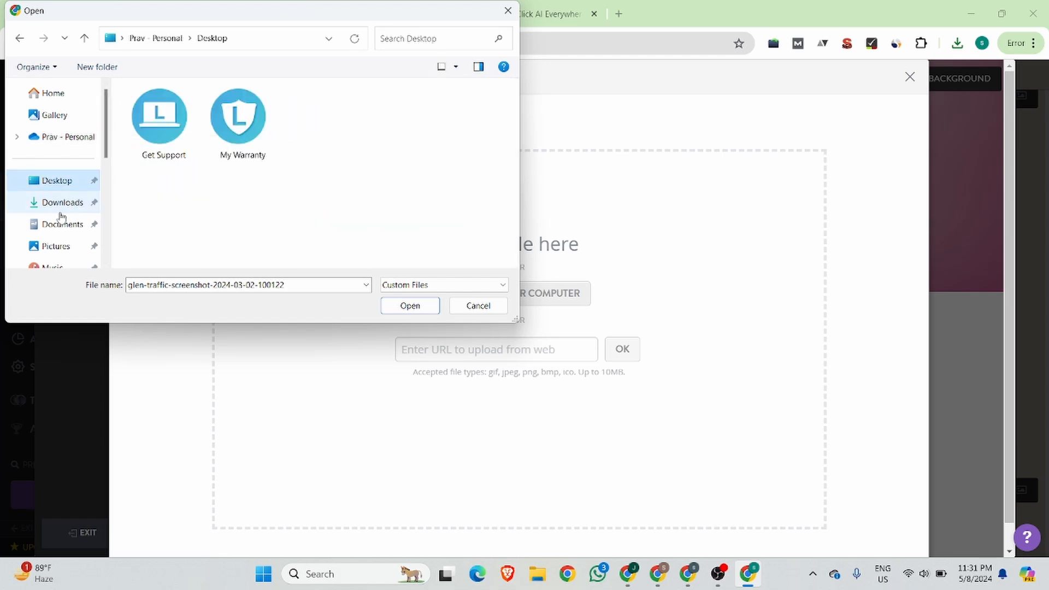
pyautogui.click(61, 205)
pyautogui.click(173, 135)
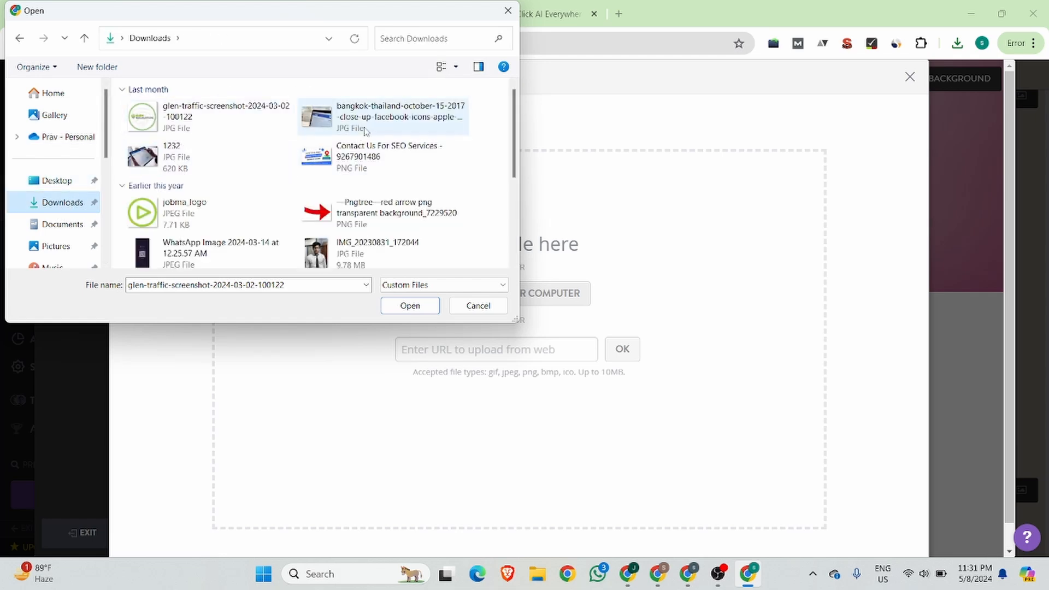
pyautogui.click(383, 116)
pyautogui.click(411, 306)
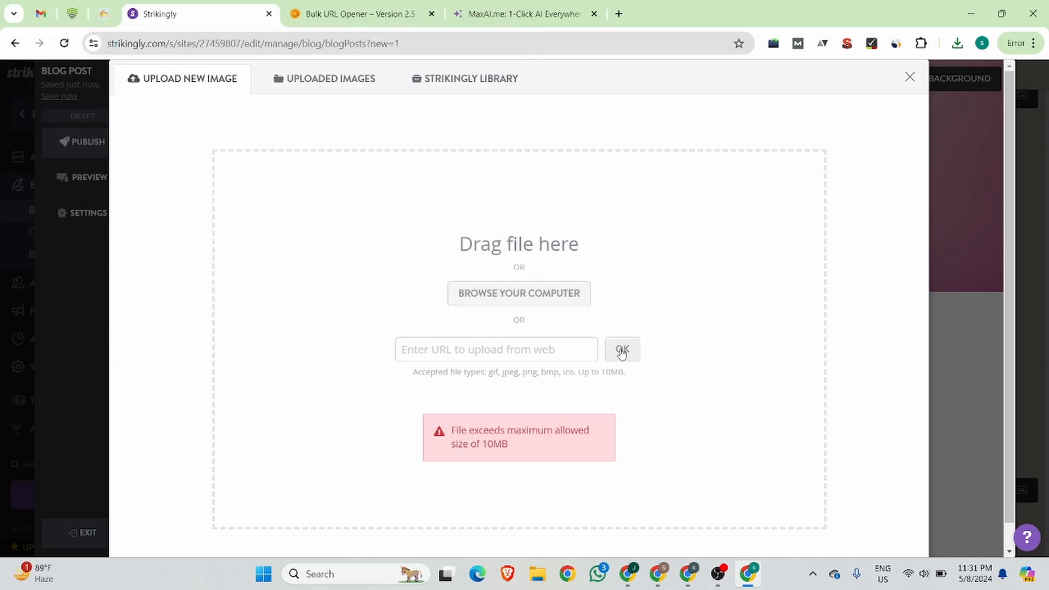
# - Upload the "Contact Us For SEO Services" PNG from the Downloads folder to the post's image element
pyautogui.click(561, 294)
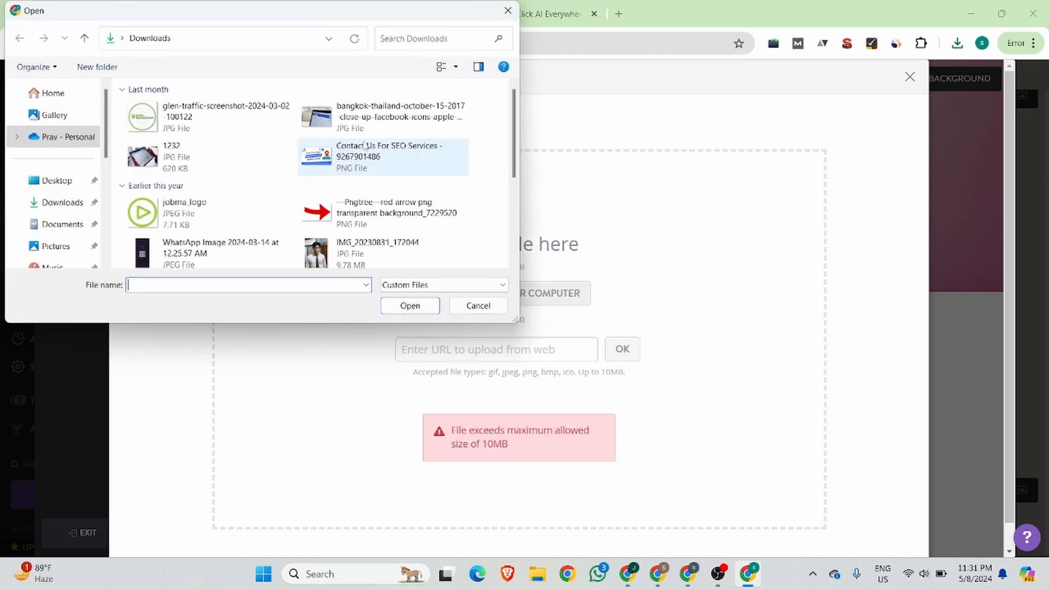
pyautogui.moveTo(357, 120)
pyautogui.scroll(-3, 350, 175)
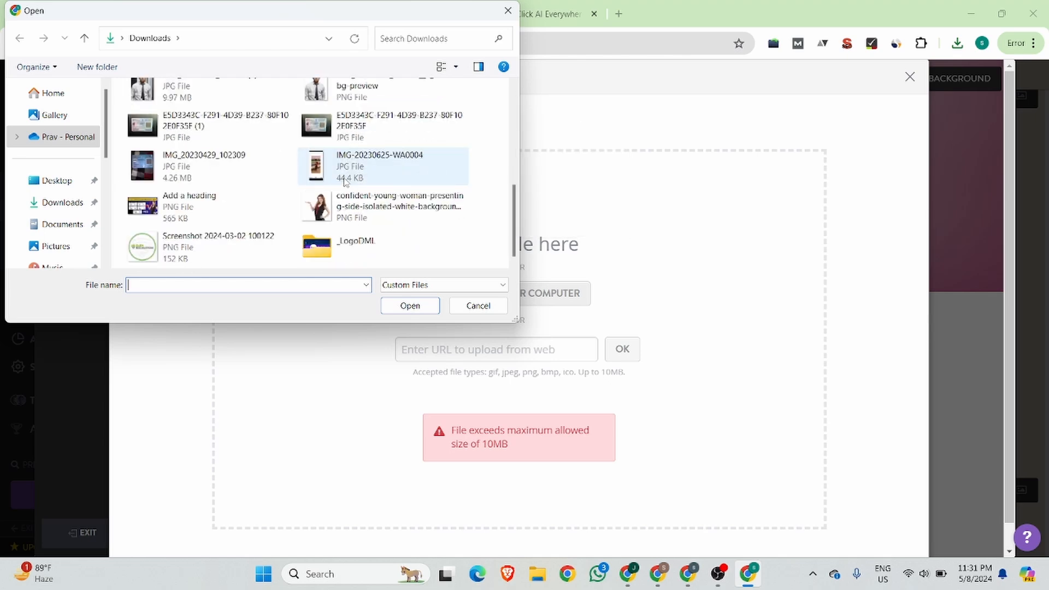
pyautogui.scroll(5, 345, 182)
pyautogui.click(383, 158)
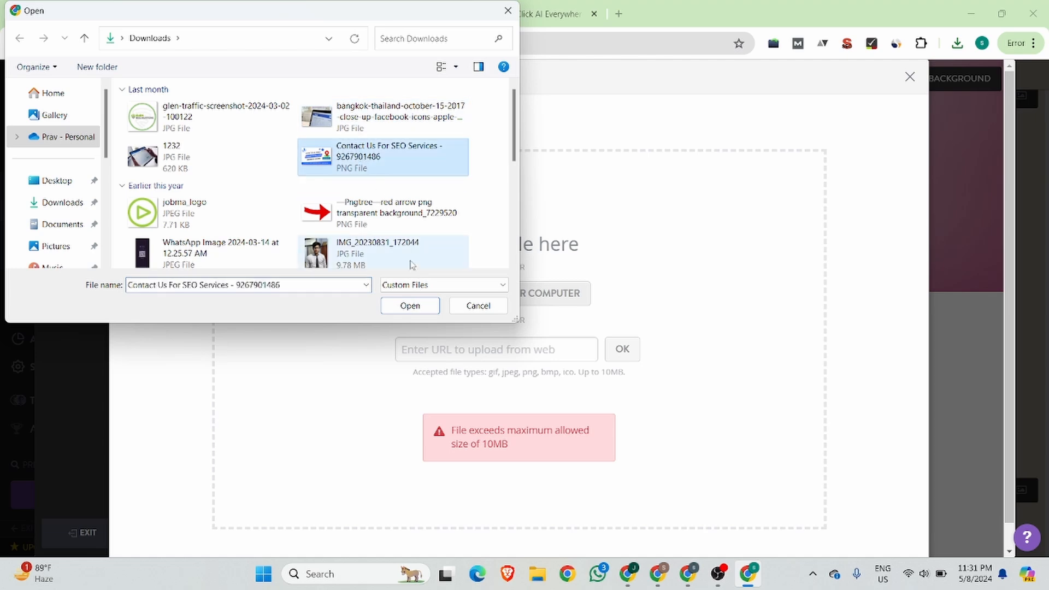
pyautogui.click(410, 305)
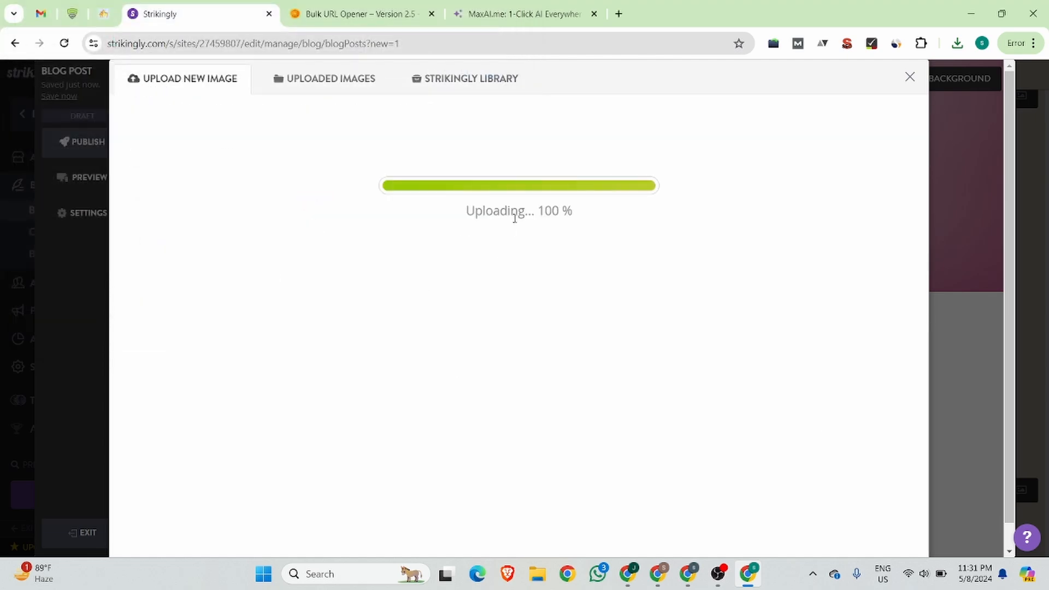
# - Copy the Glen Recruiters temporary hiring article from its introduction through the conclusion and paste it below the image in the Strikingly blog post
pyautogui.scroll(-7, 513, 293)
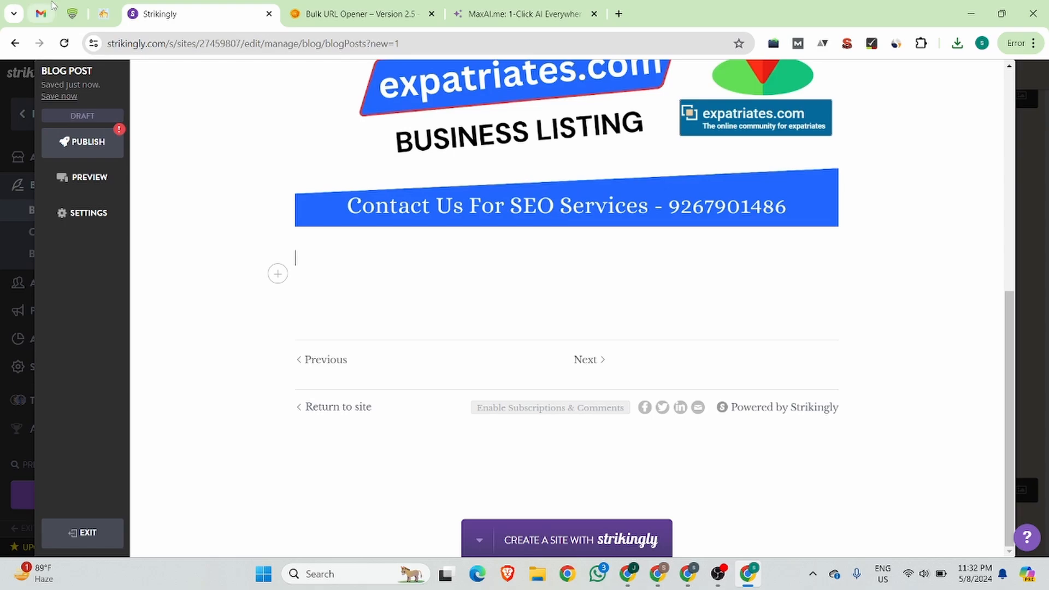
pyautogui.click(73, 14)
pyautogui.scroll(-10, 391, 387)
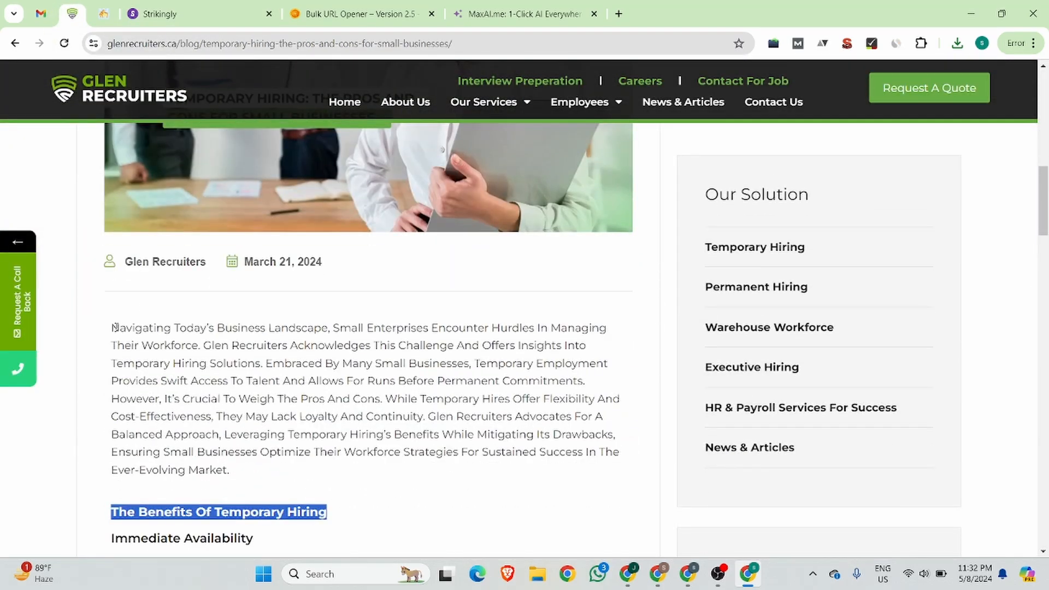
pyautogui.moveTo(115, 327); pyautogui.dragTo(351, 242)
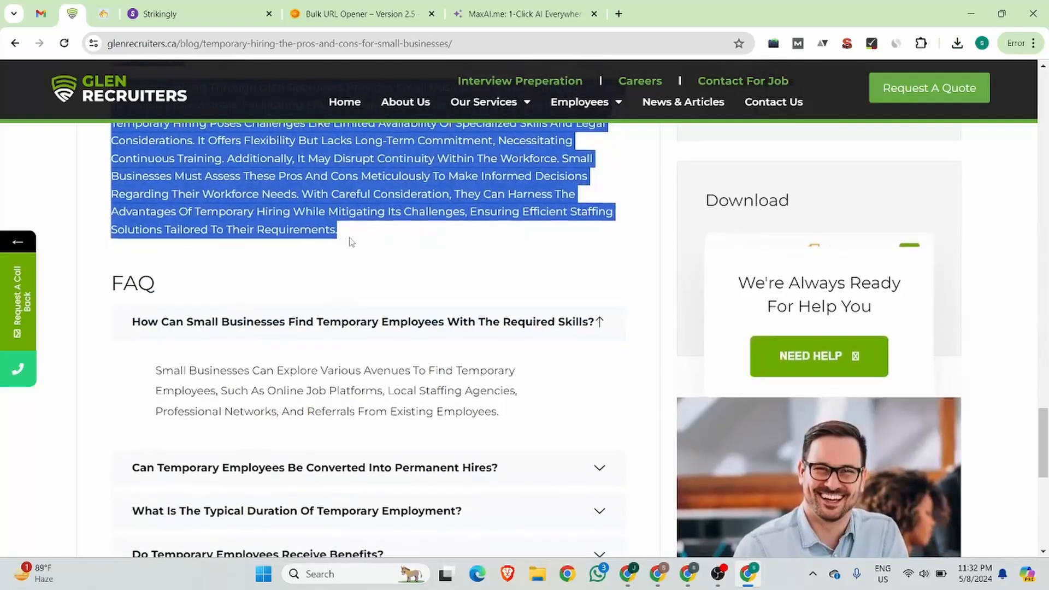
pyautogui.click(230, 14)
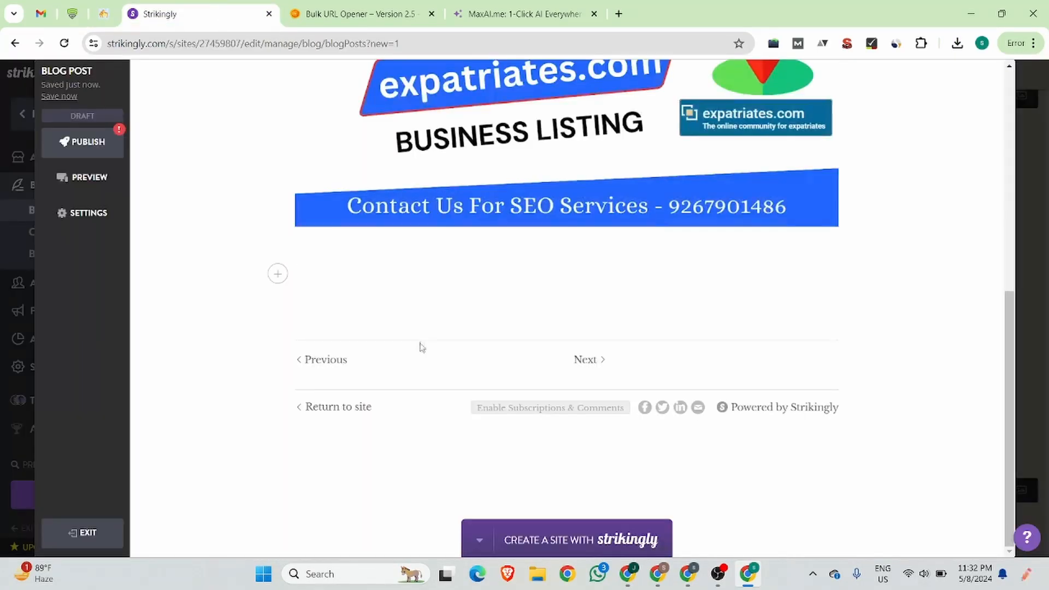
pyautogui.hotkey('ctrl', 'v')
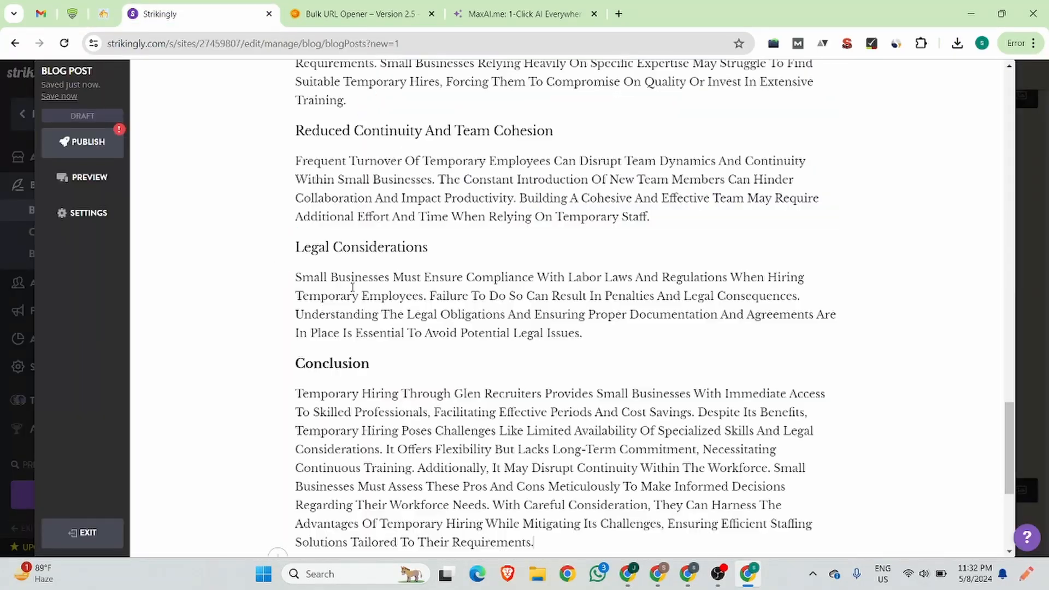
# - Format the "Conclusion" line of the pasted article as Heading 2
pyautogui.scroll(5, 447, 343)
pyautogui.scroll(-3, 447, 344)
pyautogui.scroll(-3, 447, 343)
pyautogui.moveTo(370, 364); pyautogui.dragTo(284, 365)
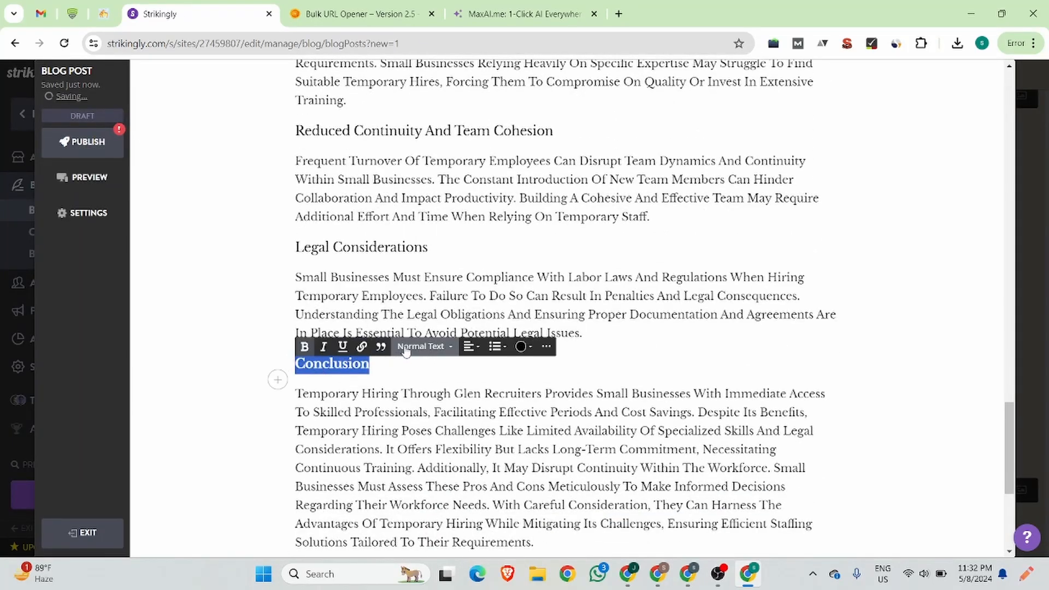
pyautogui.click(424, 347)
pyautogui.click(426, 416)
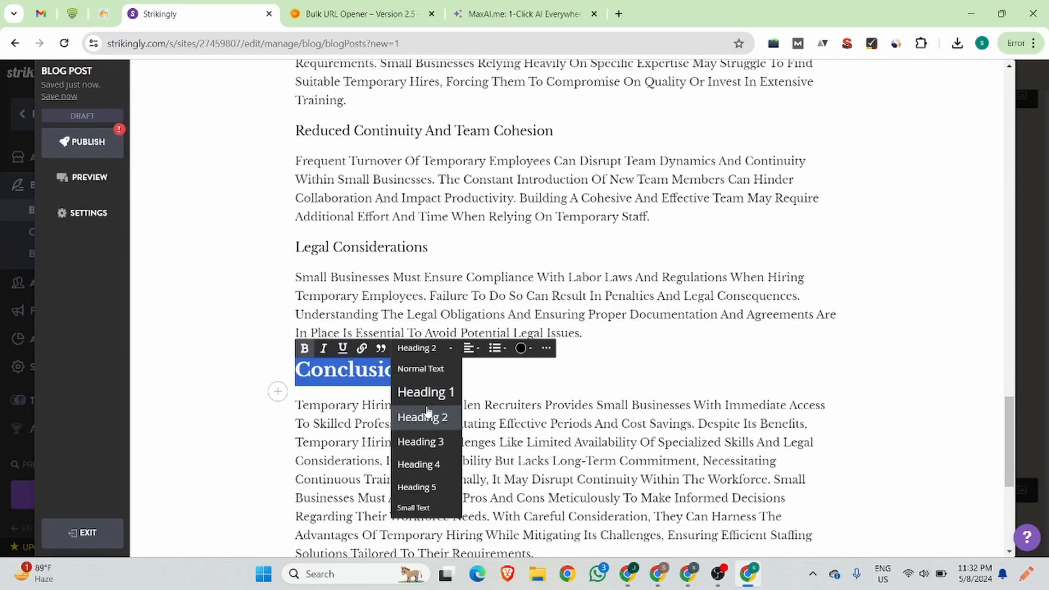
# - Format the "Legal Considerations" and "Reduced Continuity And Team Cohesion" subheadings as Heading 3
pyautogui.scroll(3, 613, 376)
pyautogui.moveTo(443, 387); pyautogui.dragTo(251, 391)
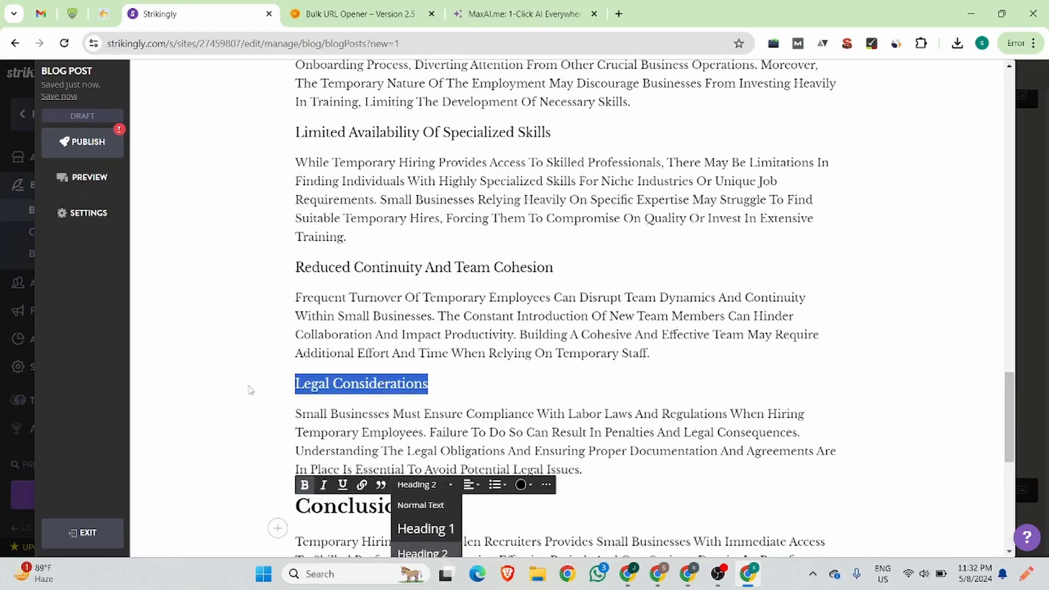
pyautogui.click(429, 367)
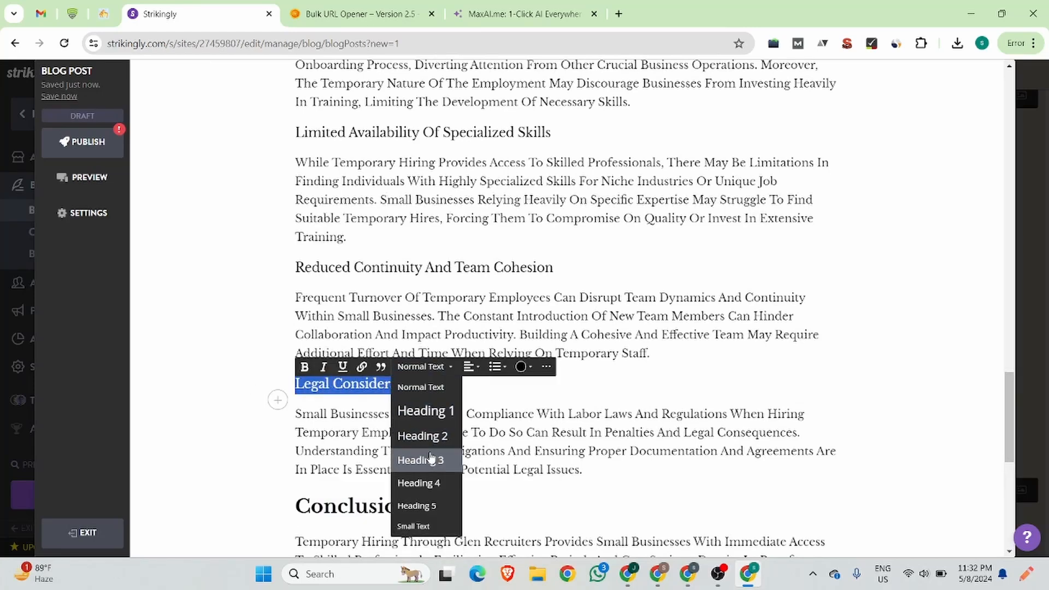
pyautogui.click(421, 460)
pyautogui.moveTo(455, 267); pyautogui.dragTo(266, 278)
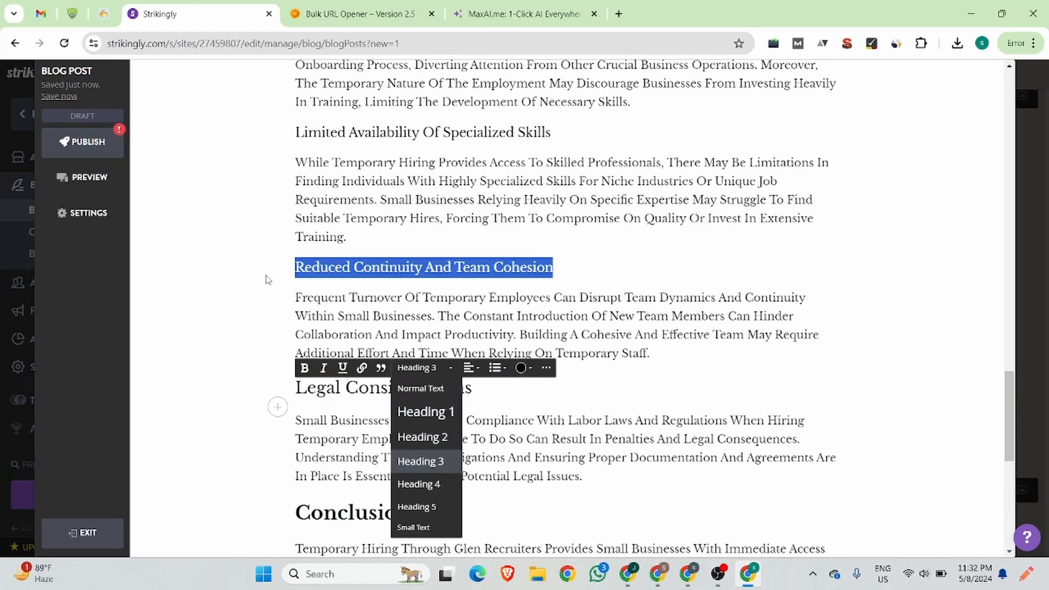
pyautogui.click(423, 249)
pyautogui.click(425, 344)
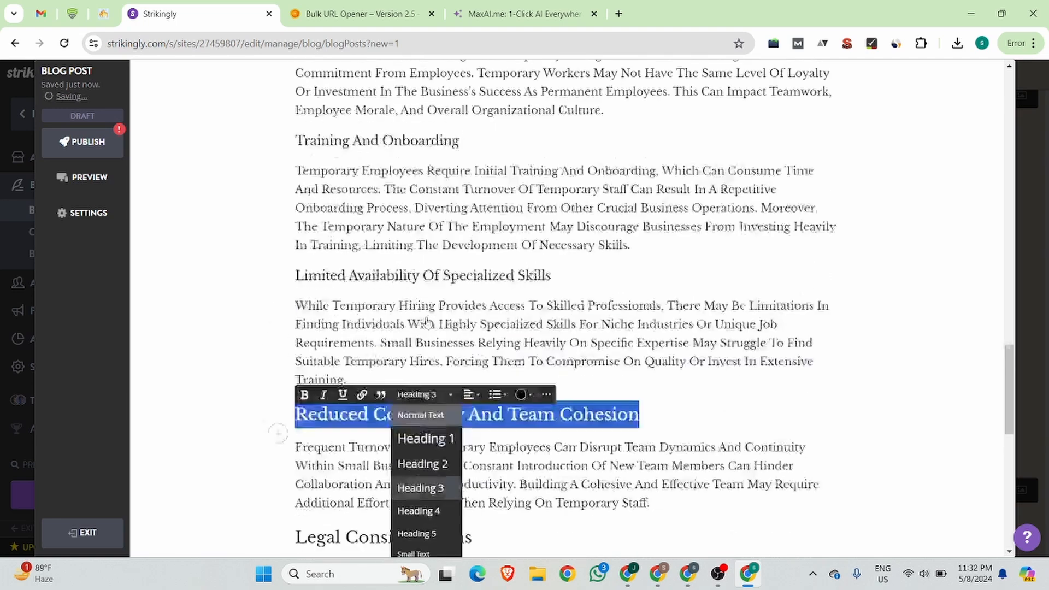
# - Format the "Limited Availability Of Specialized Skills" and "Training And Onboarding" subheadings as Heading 3
pyautogui.moveTo(575, 347); pyautogui.dragTo(272, 358)
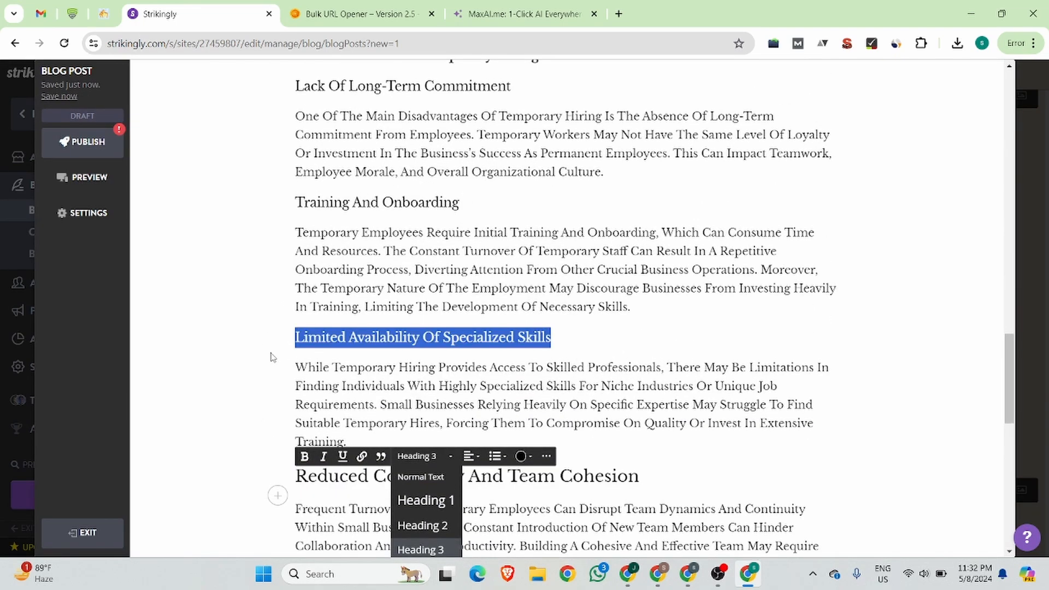
pyautogui.click(440, 325)
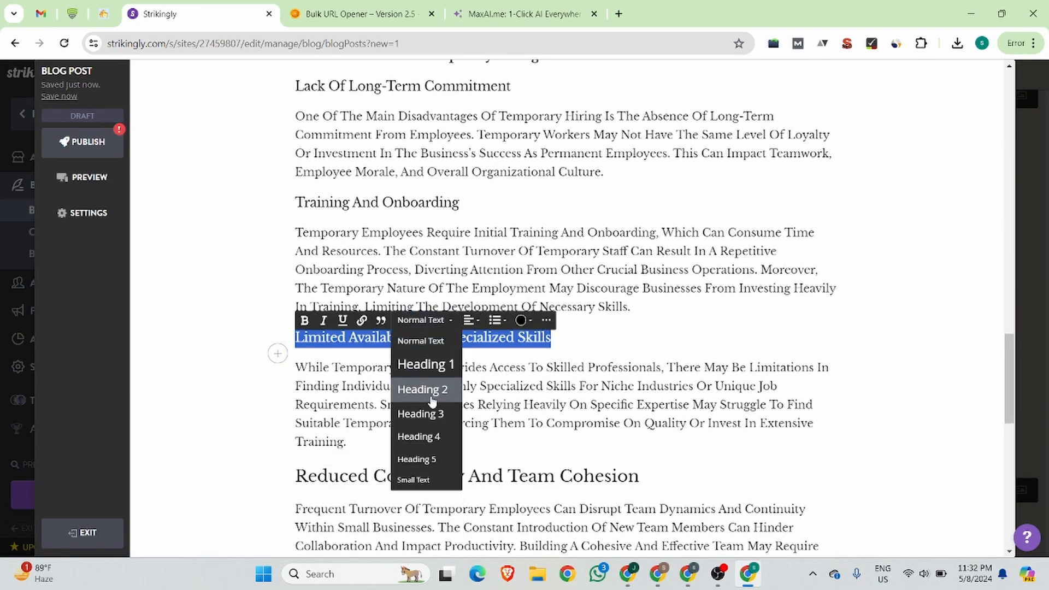
pyautogui.click(428, 409)
pyautogui.moveTo(481, 202); pyautogui.dragTo(281, 211)
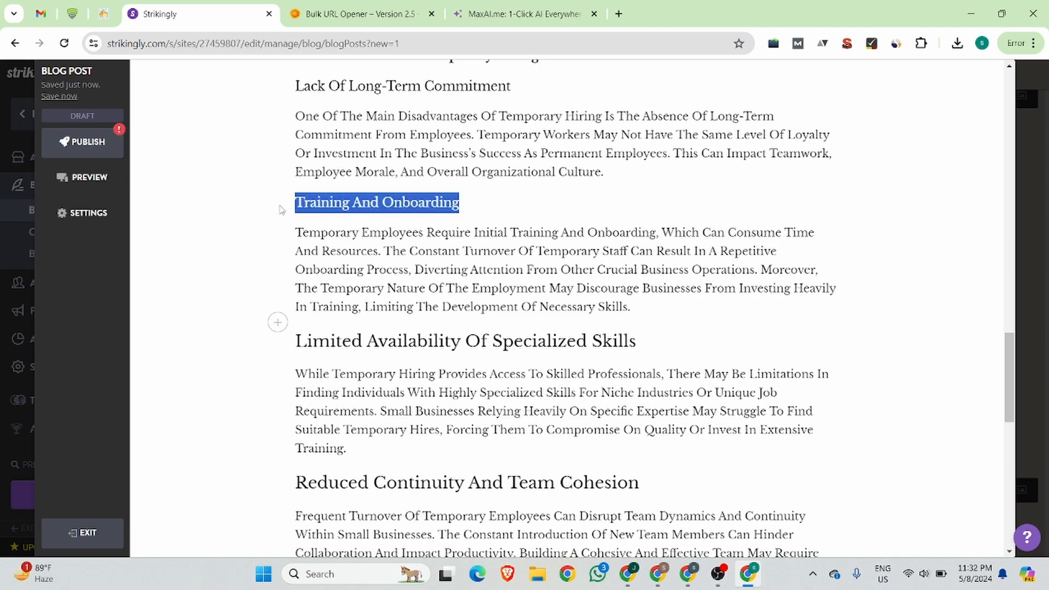
pyautogui.click(446, 187)
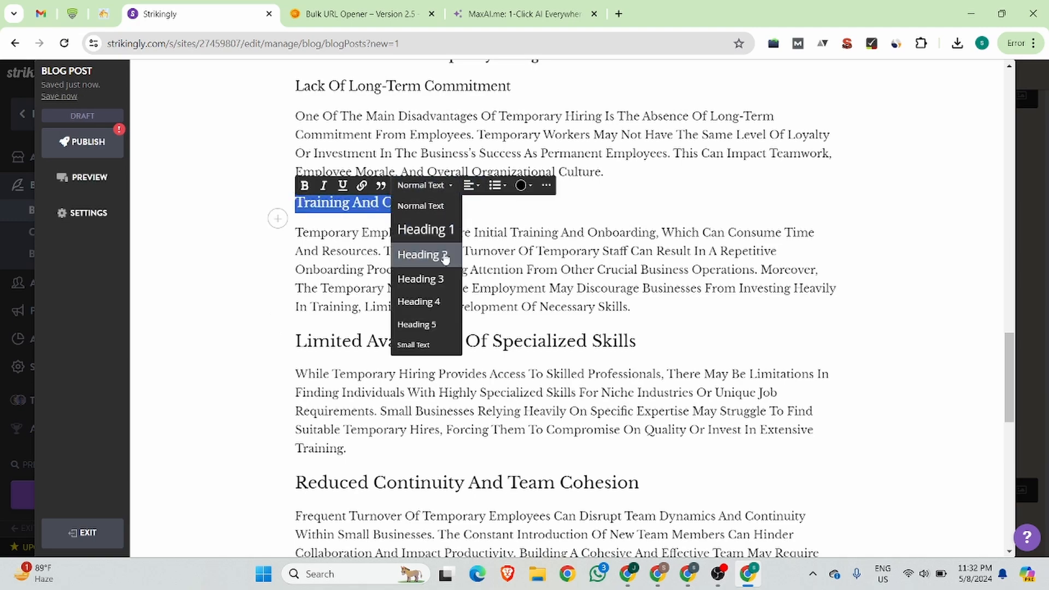
pyautogui.click(441, 279)
# - Format "Lack Of Long-Term Commitment" as Heading 3 and "The Drawbacks Of Temporary Hiring" as Heading 2
pyautogui.scroll(3, 577, 261)
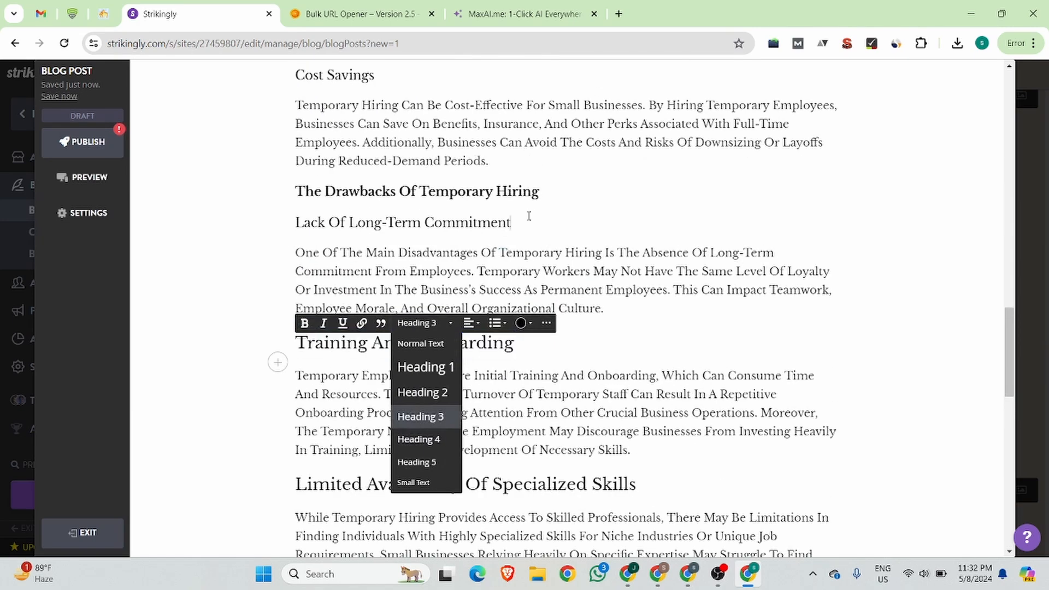
pyautogui.moveTo(527, 219); pyautogui.dragTo(291, 217)
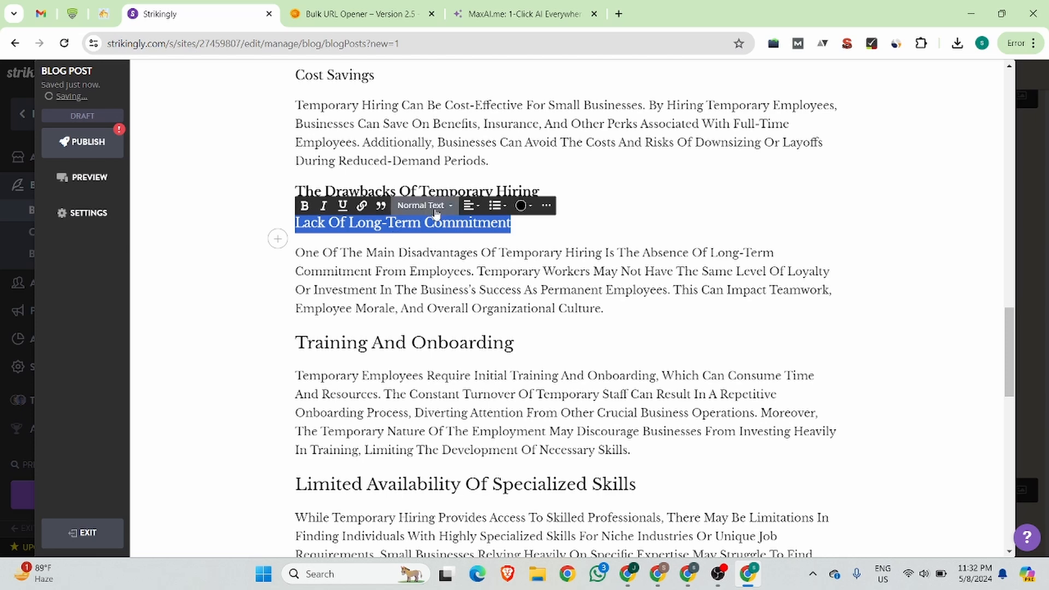
pyautogui.click(424, 205)
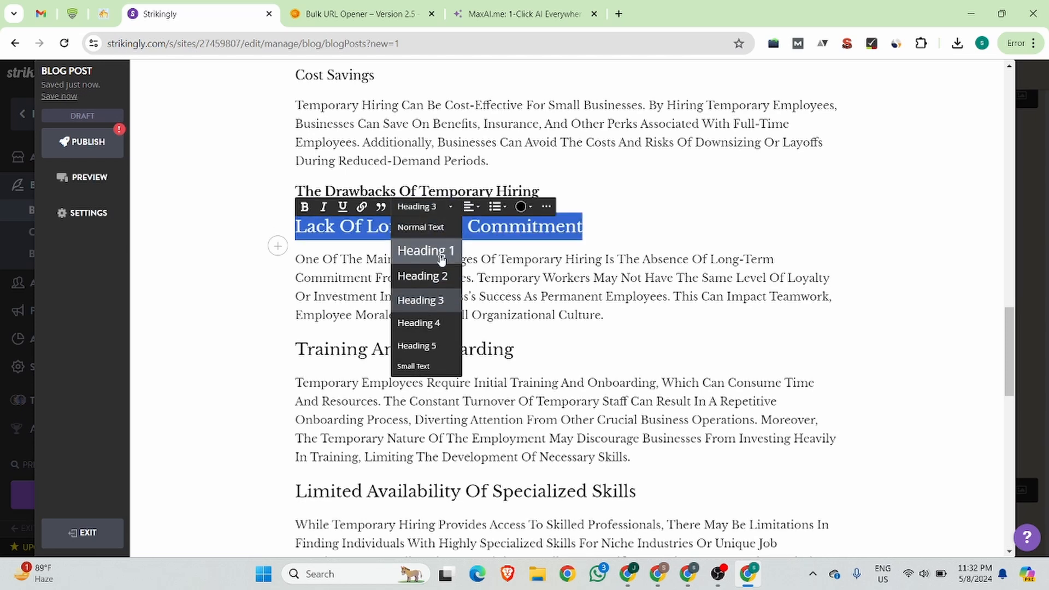
pyautogui.click(429, 299)
pyautogui.moveTo(557, 190); pyautogui.dragTo(286, 203)
pyautogui.click(423, 174)
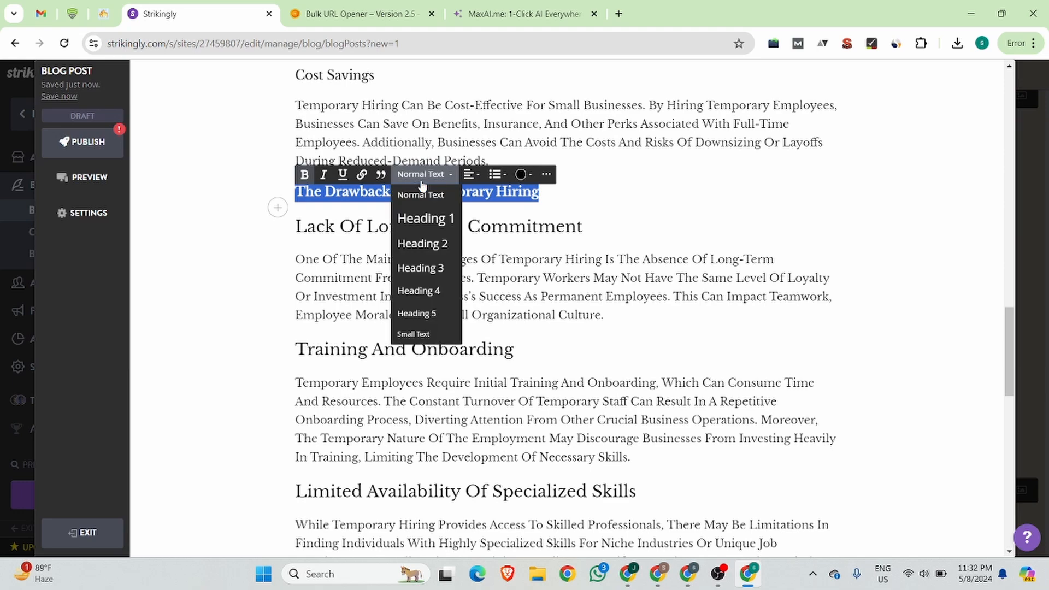
pyautogui.click(423, 245)
# - Format the "Cost Savings" and "Access To Skilled Professionals" subheadings as Heading 3
pyautogui.scroll(3, 470, 265)
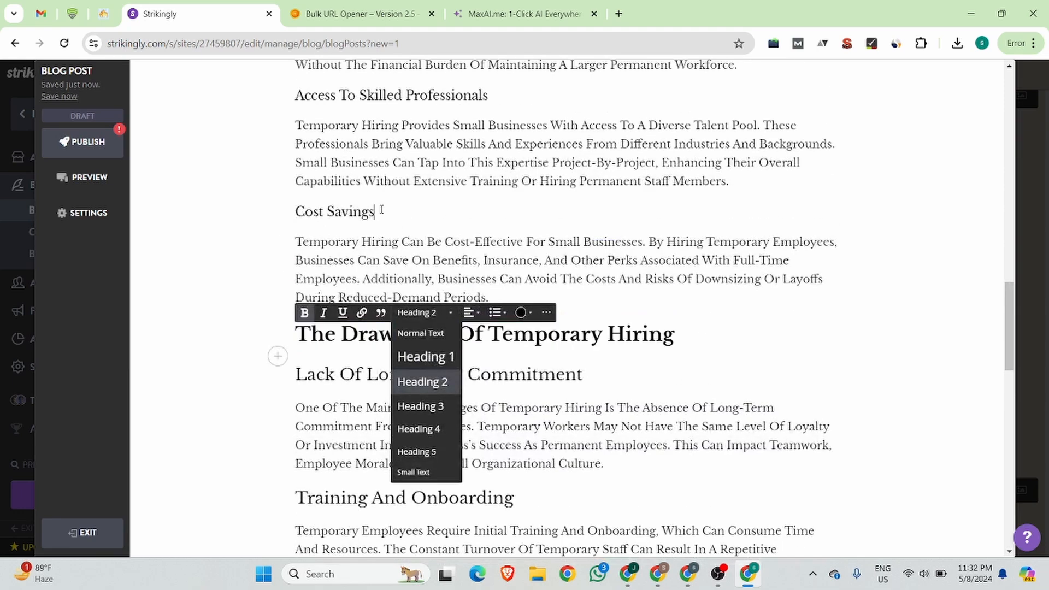
pyautogui.moveTo(377, 212); pyautogui.dragTo(296, 195)
pyautogui.click(424, 195)
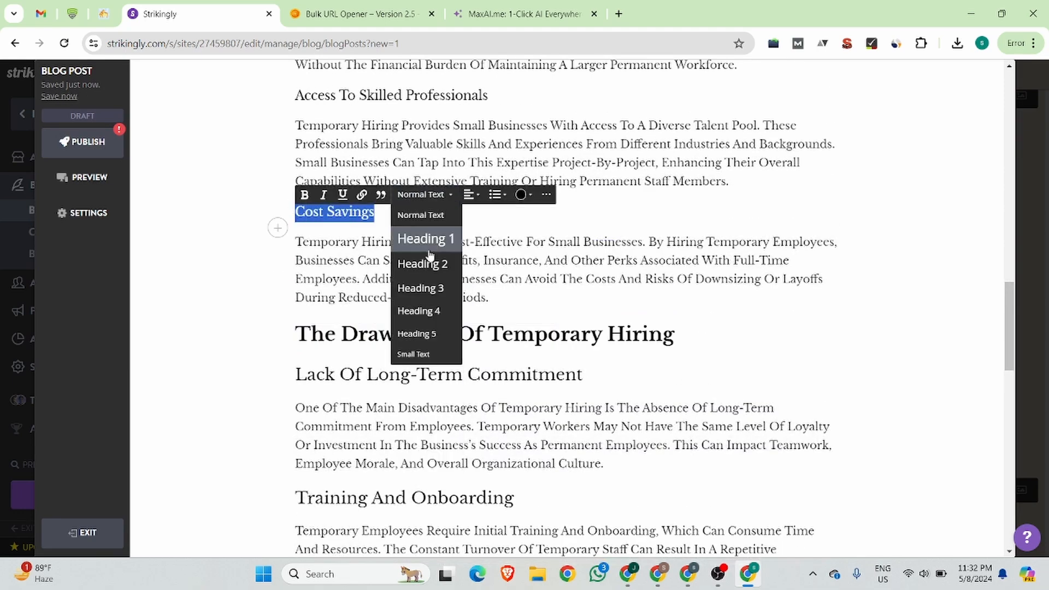
pyautogui.scroll(3, 434, 288)
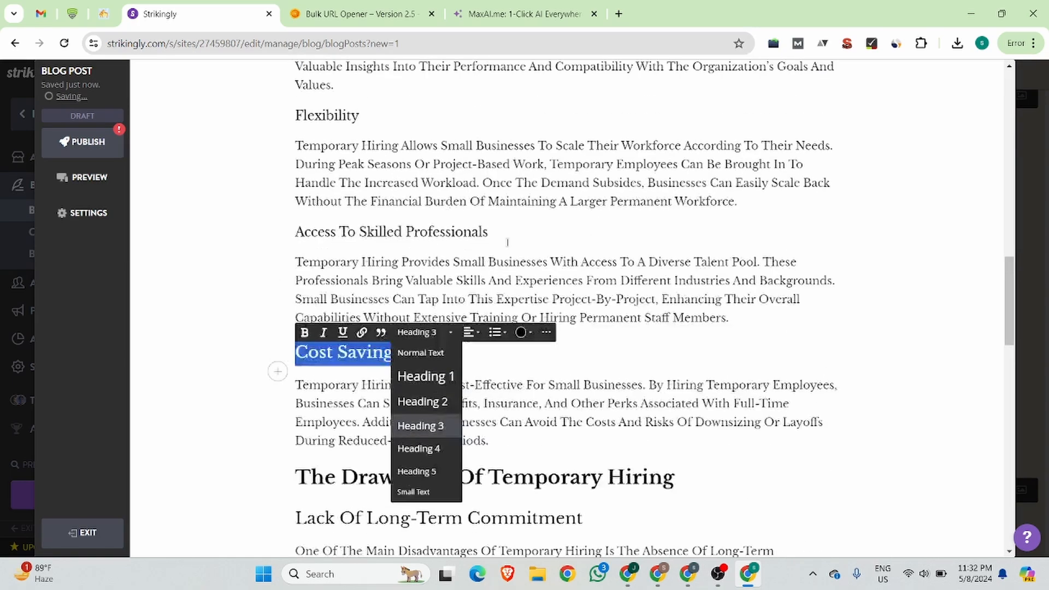
pyautogui.moveTo(488, 232); pyautogui.dragTo(317, 206)
pyautogui.click(423, 214)
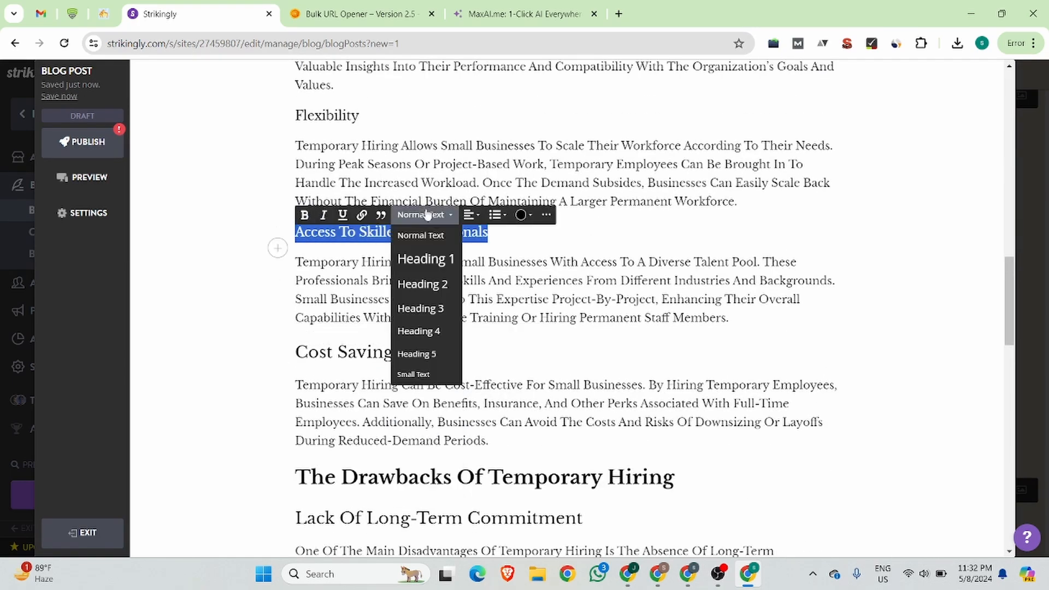
pyautogui.click(423, 307)
# - Format the "Flexibility" and "Effective Trial Periods" subheadings as Heading 3
pyautogui.scroll(3, 387, 248)
pyautogui.moveTo(387, 250); pyautogui.dragTo(294, 252)
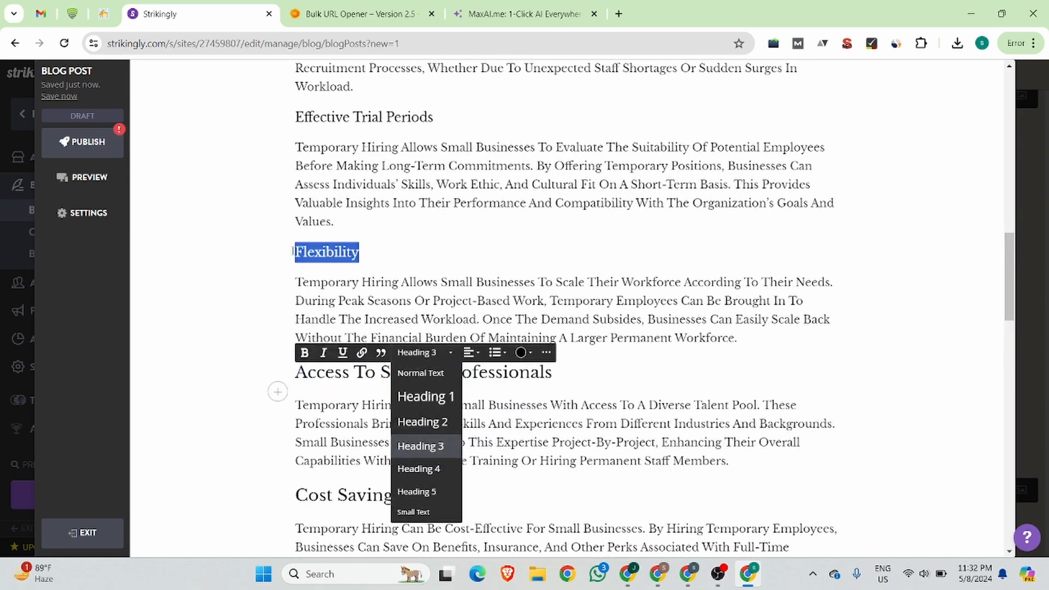
pyautogui.click(415, 235)
pyautogui.click(432, 329)
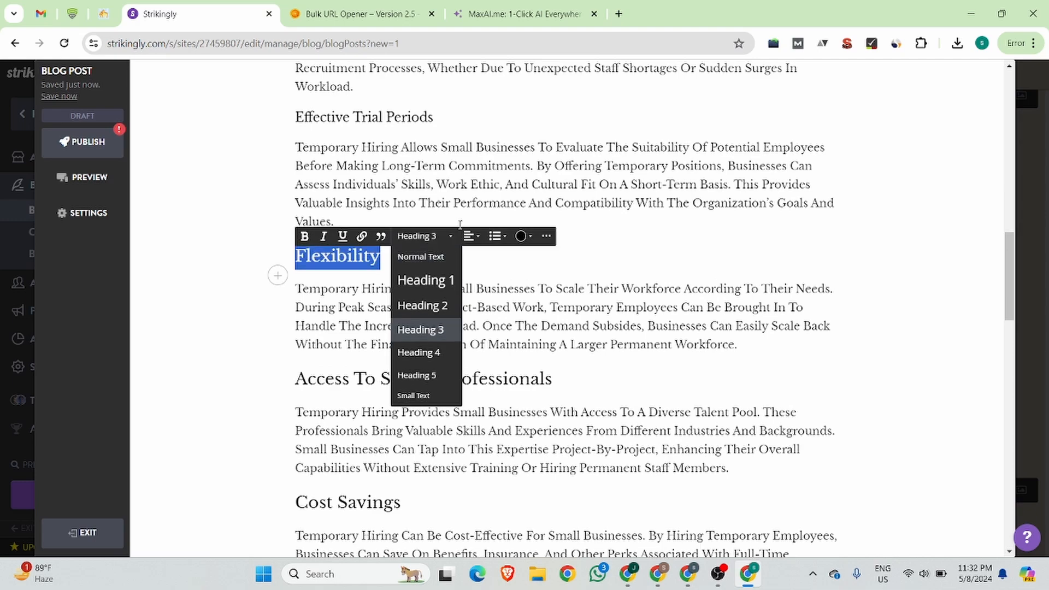
pyautogui.scroll(3, 432, 328)
pyautogui.moveTo(435, 253); pyautogui.dragTo(284, 264)
pyautogui.click(417, 236)
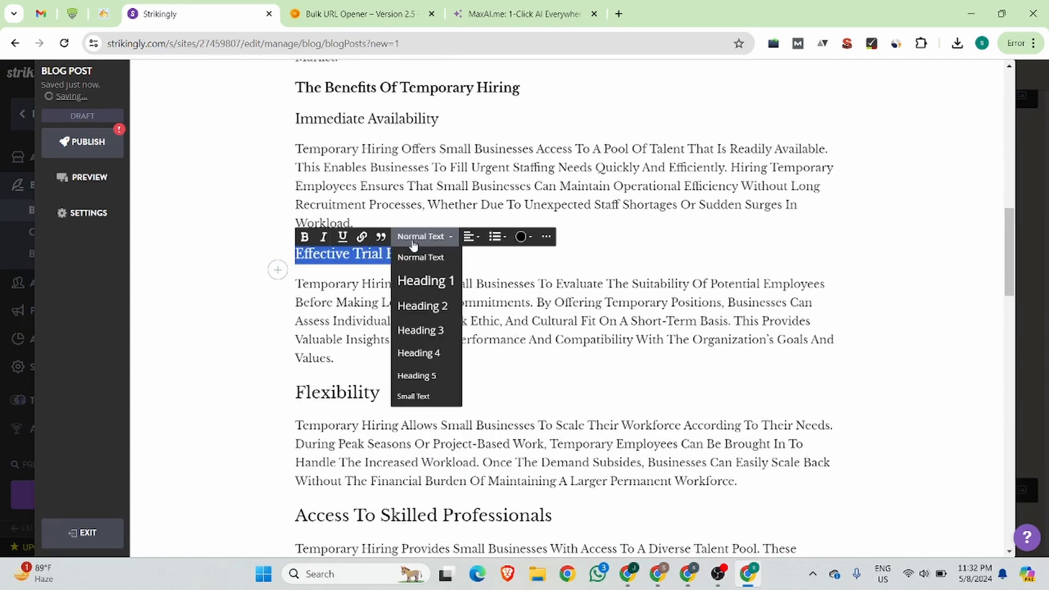
pyautogui.click(418, 330)
# - Format "Immediate Availability" as Heading 3 and "The Benefits Of Temporary Hiring" as Heading 2
pyautogui.scroll(2, 437, 202)
pyautogui.scroll(1, 437, 202)
pyautogui.moveTo(443, 255); pyautogui.dragTo(264, 257)
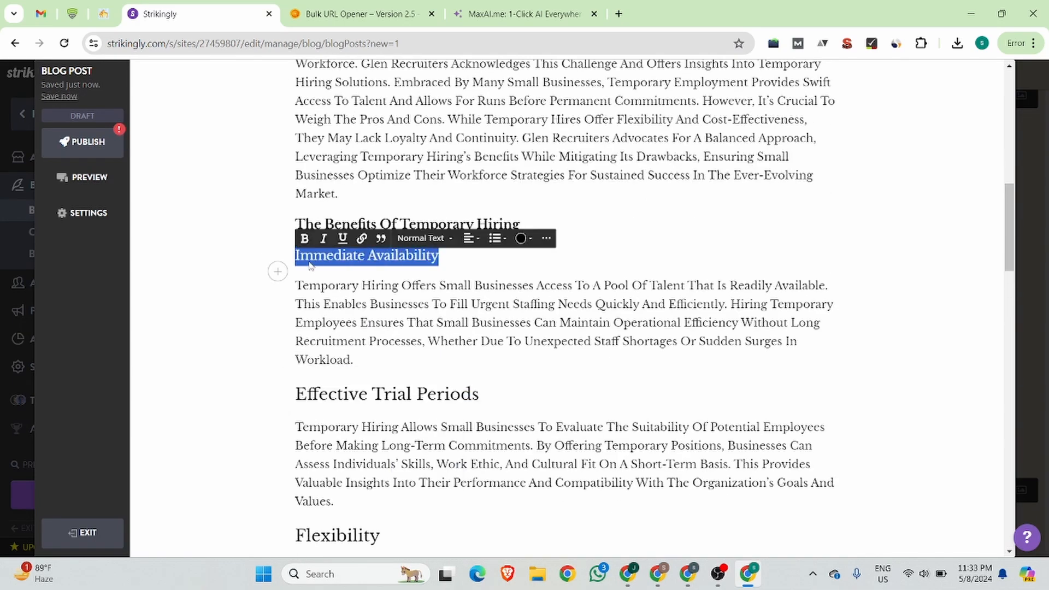
pyautogui.click(427, 244)
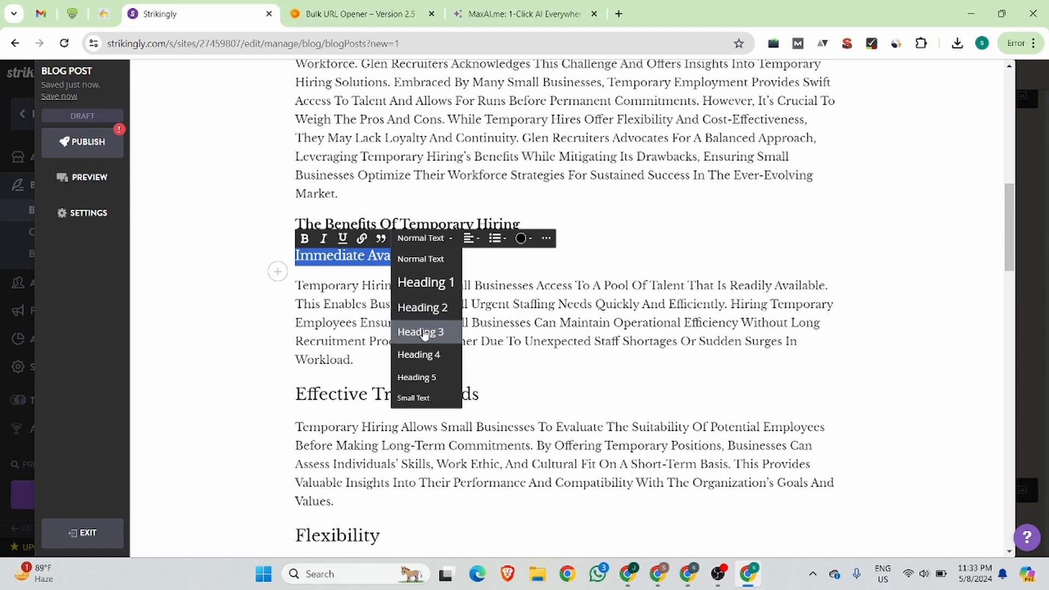
pyautogui.click(420, 331)
pyautogui.click(440, 224)
pyautogui.moveTo(521, 225); pyautogui.dragTo(268, 230)
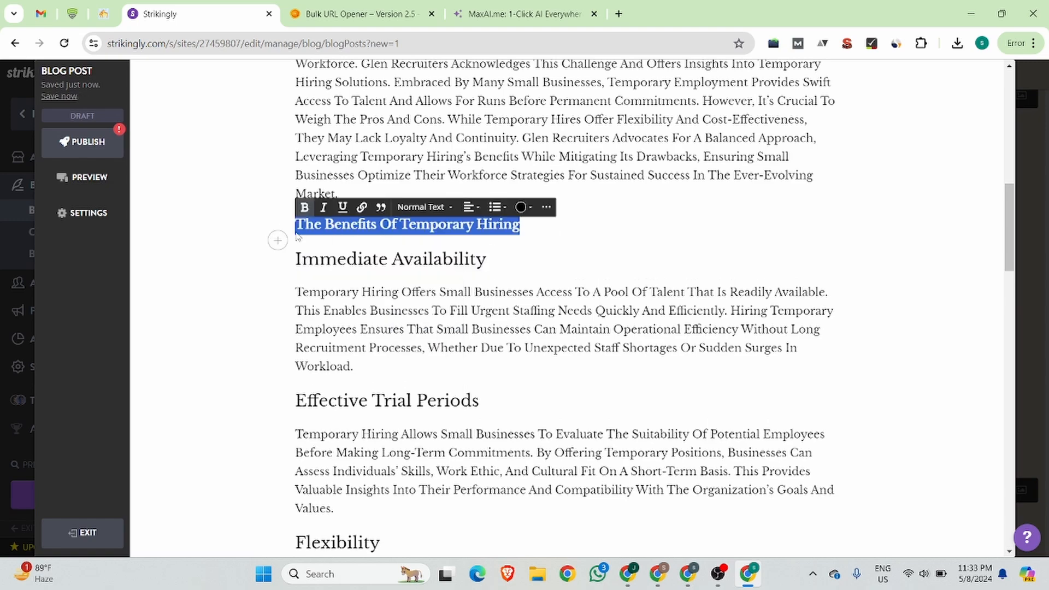
pyautogui.click(424, 208)
pyautogui.click(424, 276)
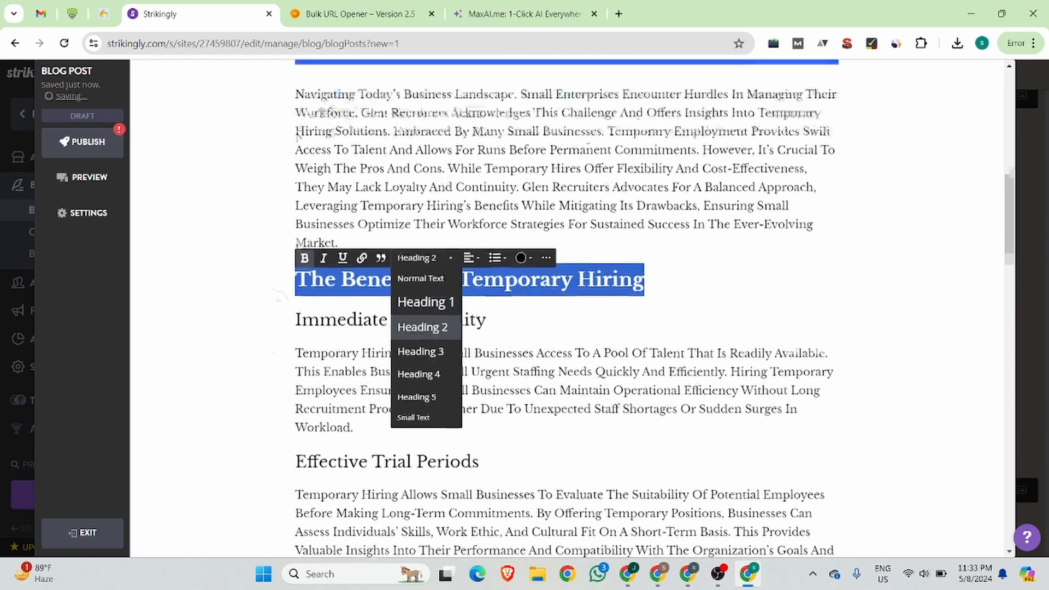
pyautogui.click(612, 219)
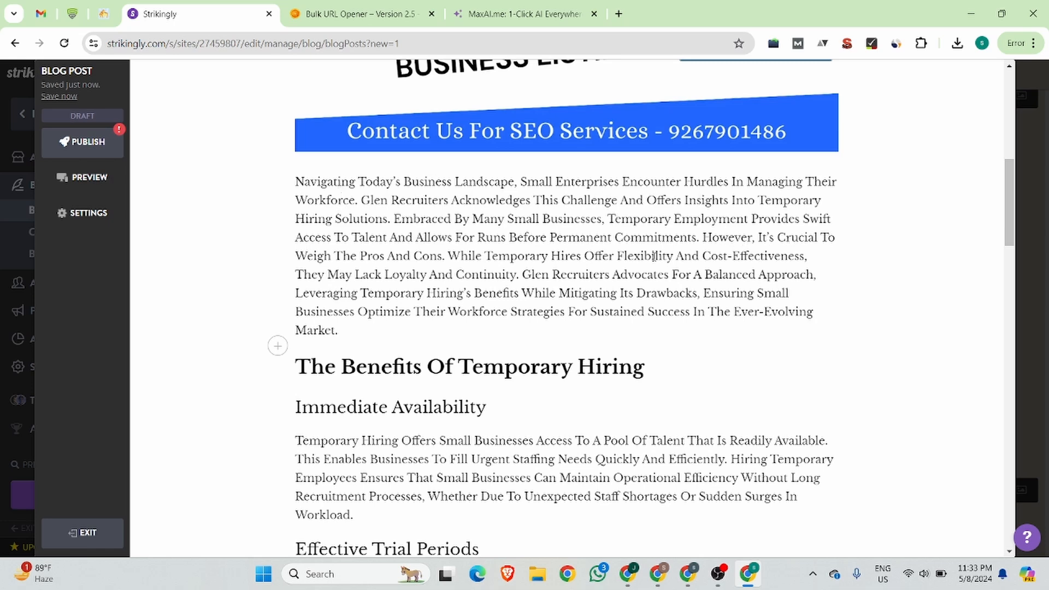
pyautogui.moveTo(524, 273); pyautogui.dragTo(611, 276)
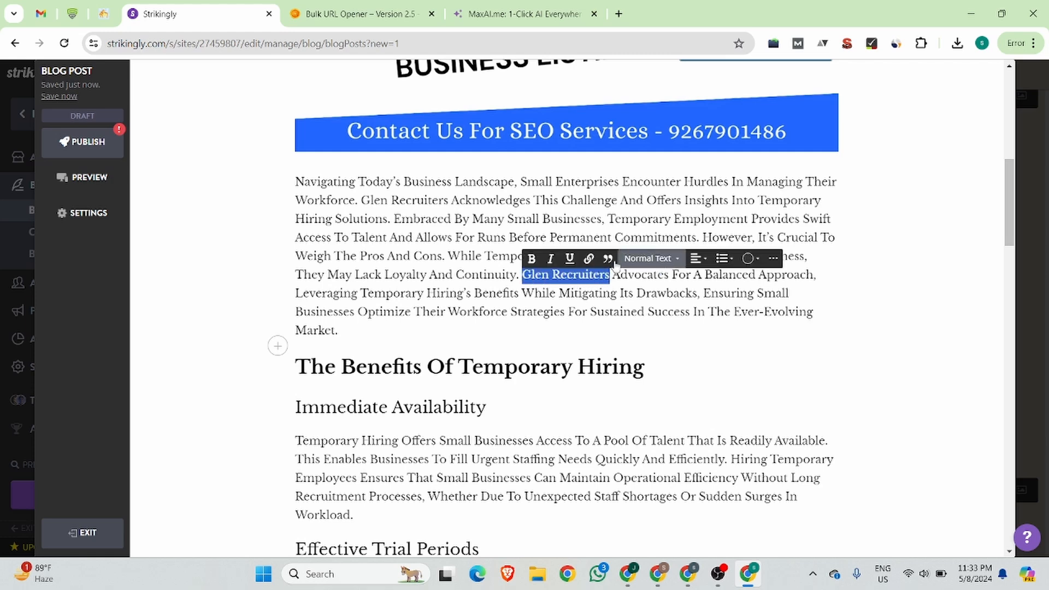
pyautogui.click(589, 260)
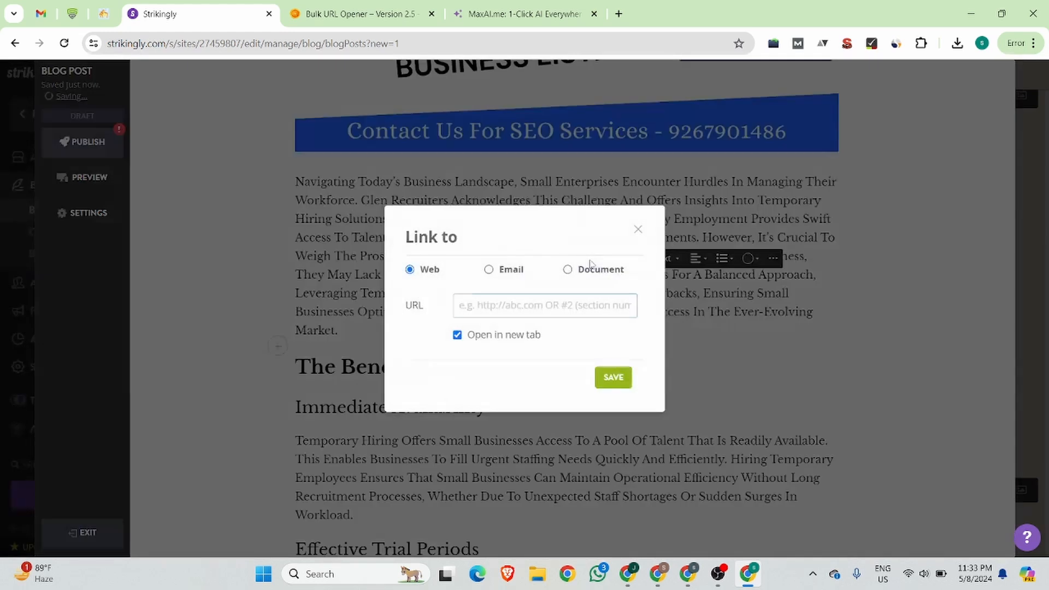
pyautogui.click(72, 13)
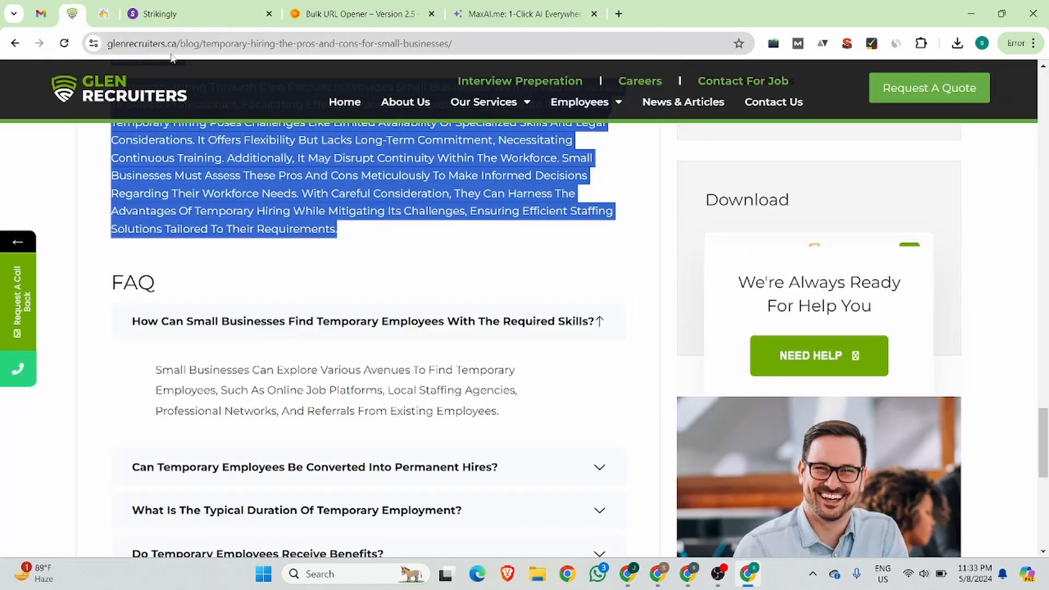
pyautogui.click(172, 44)
pyautogui.click(145, 4)
pyautogui.write('https://glenrecruiters.ca/')
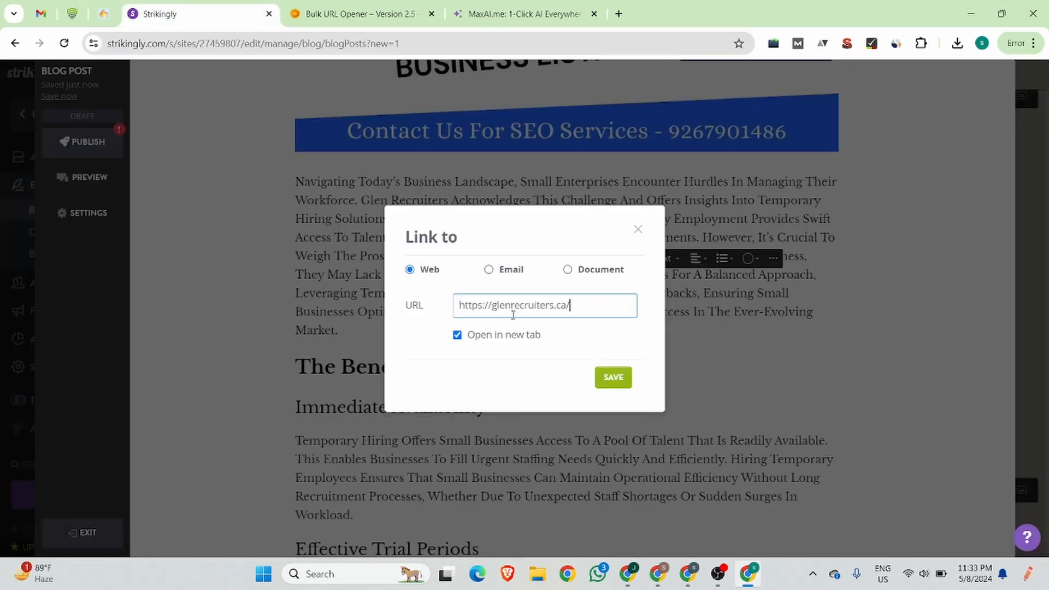
pyautogui.click(622, 384)
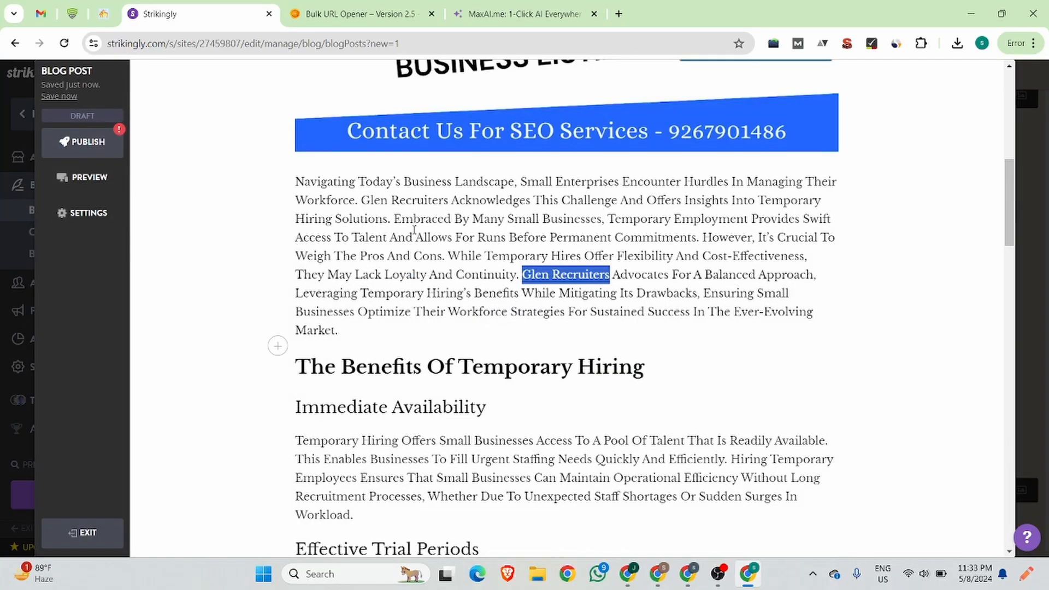
pyautogui.click(598, 294)
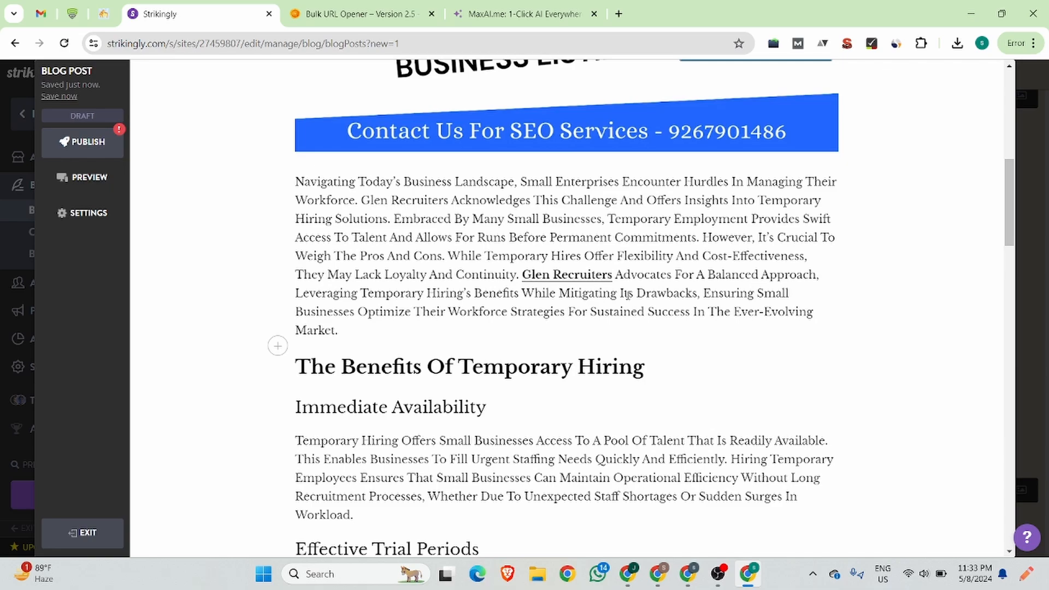
# - Review the formatted temporary hiring article from end to start and publish the blog post immediately
pyautogui.scroll(-15, 628, 295)
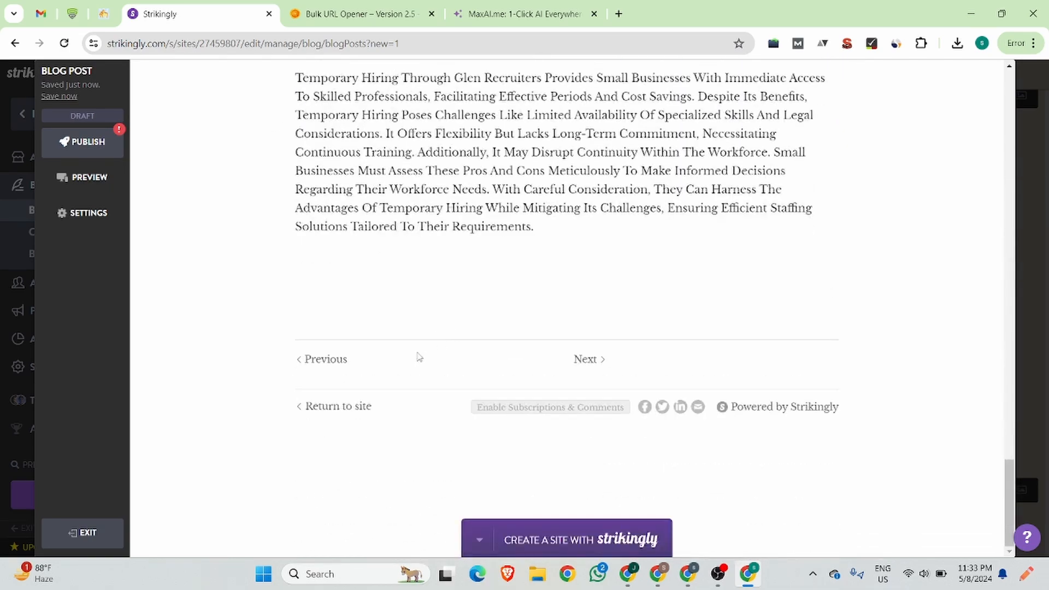
pyautogui.scroll(10, 519, 341)
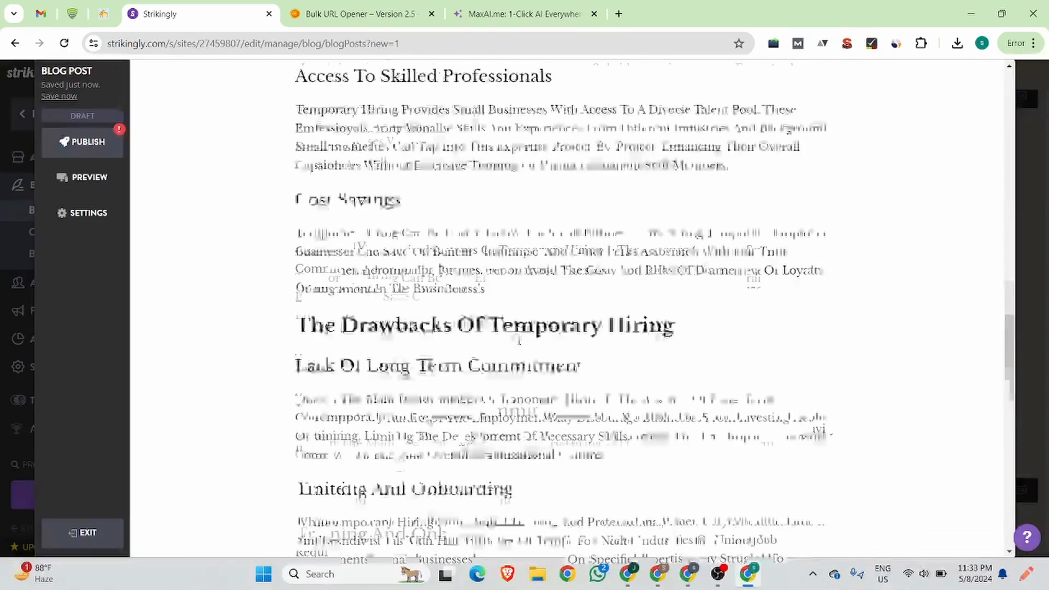
pyautogui.scroll(10, 519, 340)
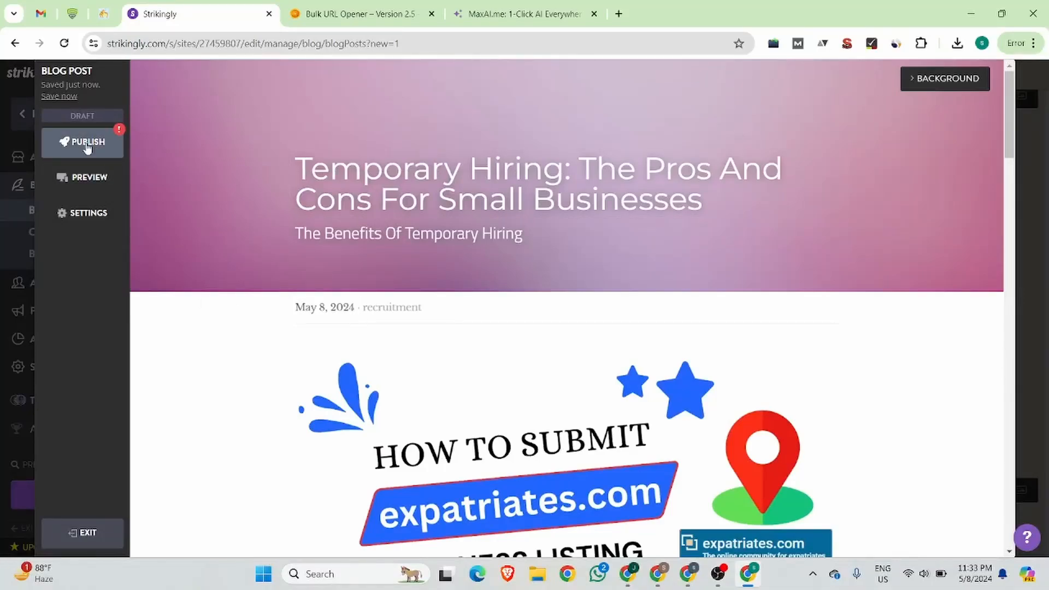
pyautogui.scroll(-8, 782, 328)
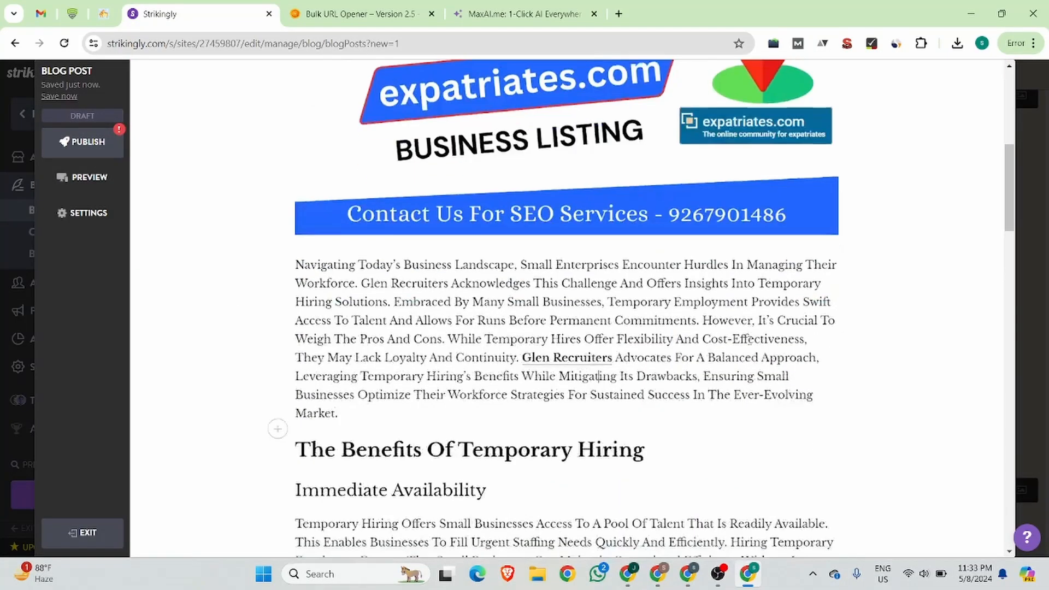
pyautogui.scroll(-10, 746, 339)
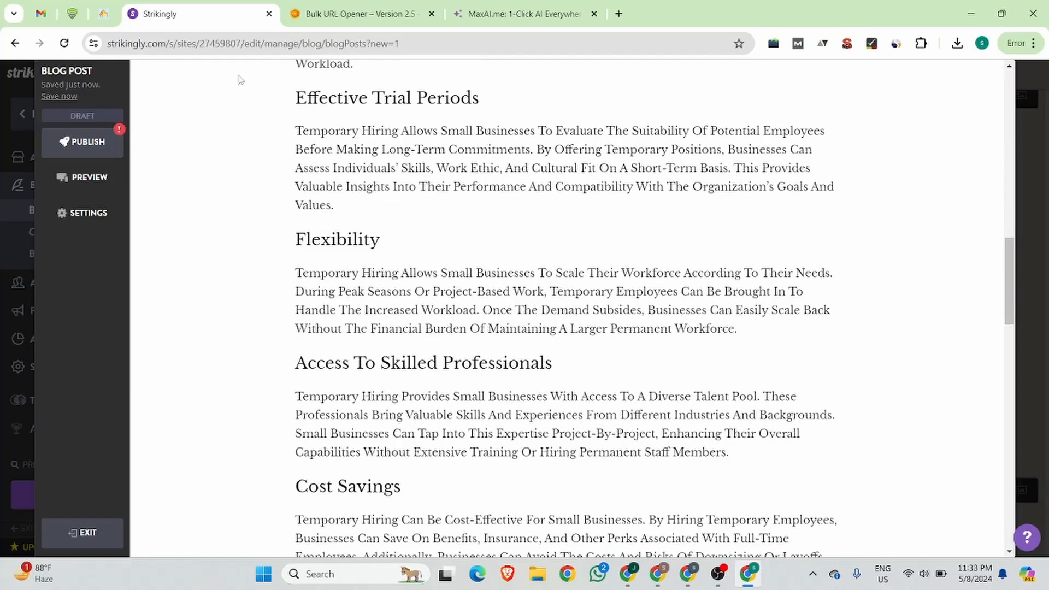
pyautogui.click(89, 146)
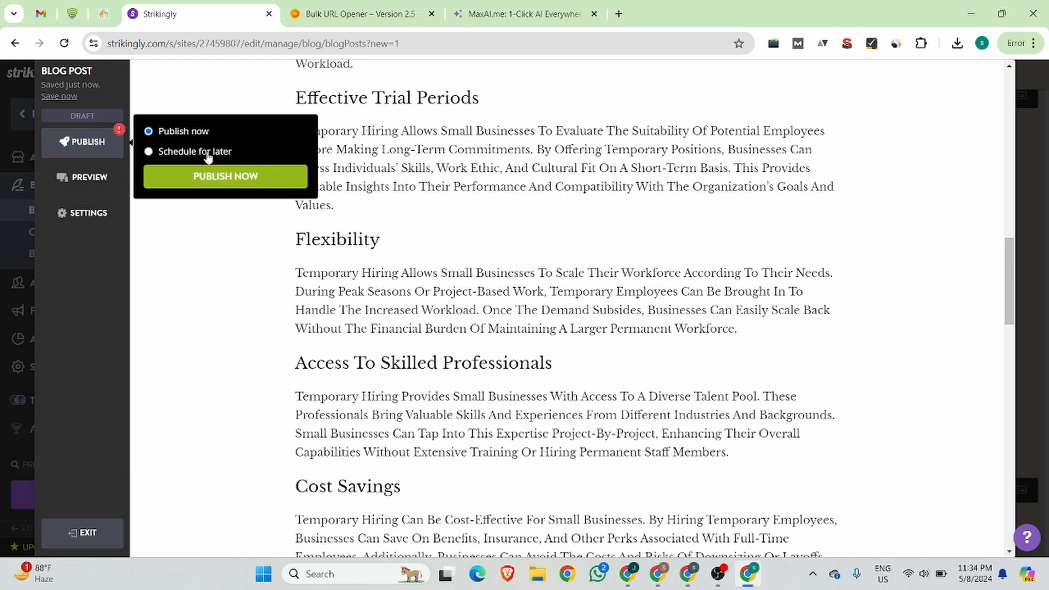
pyautogui.click(235, 177)
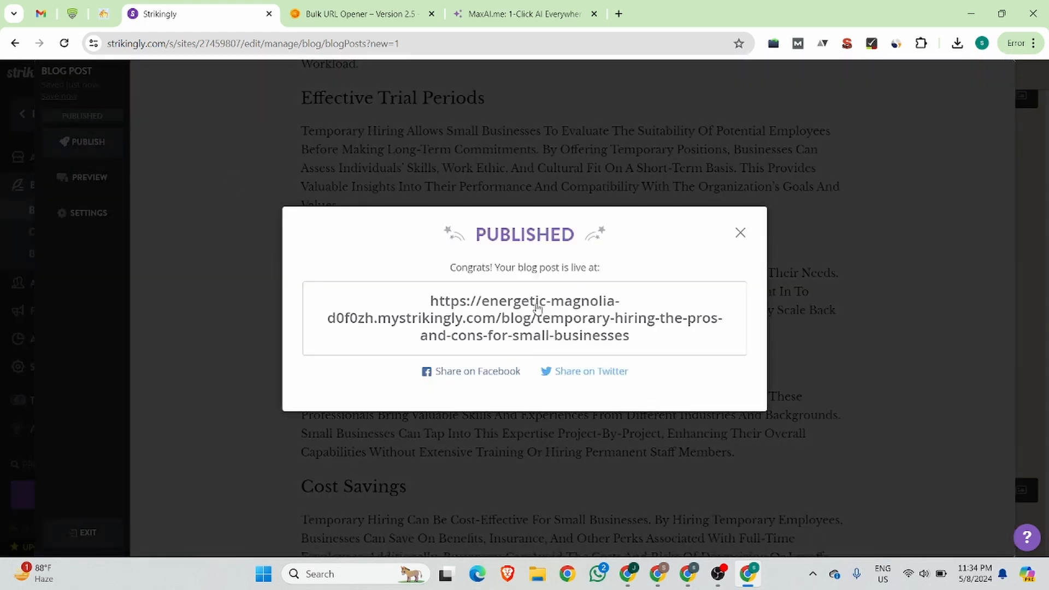
# - Open the live blog post, copy its address and view the post in an incognito window down to the intro paragraph
pyautogui.click(583, 328)
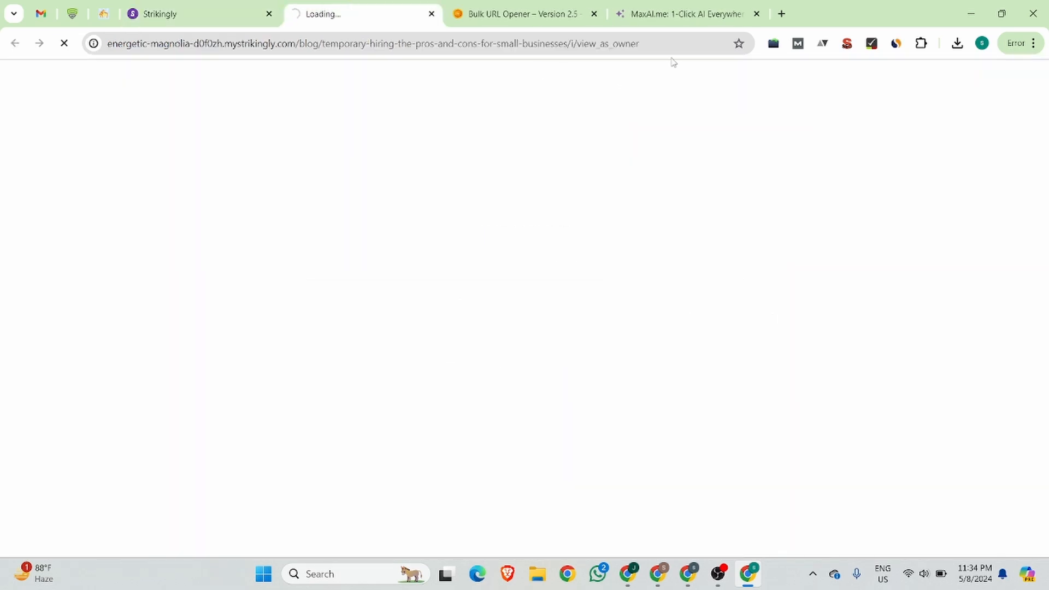
pyautogui.click(655, 42)
pyautogui.hotkey('ctrl', 'c')
pyautogui.scroll(-3, 480, 230)
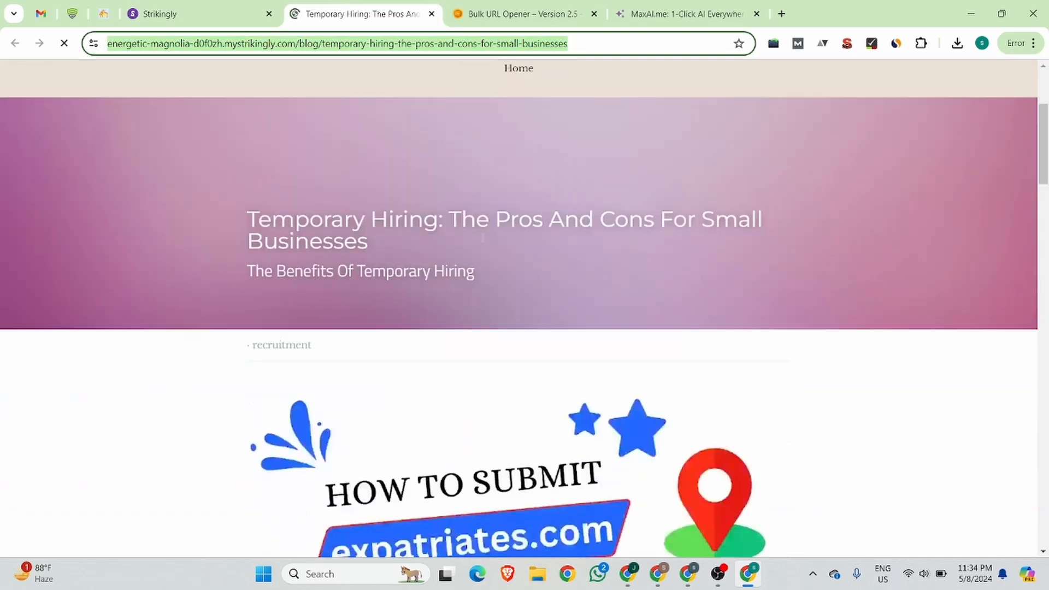
pyautogui.hotkey('ctrl', 'v')
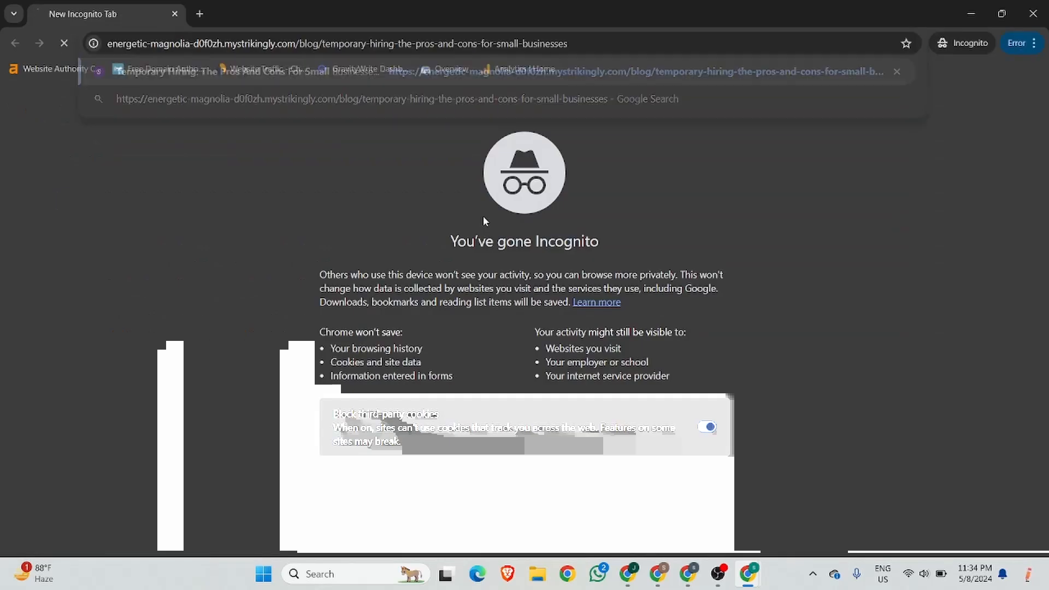
pyautogui.press('Return')
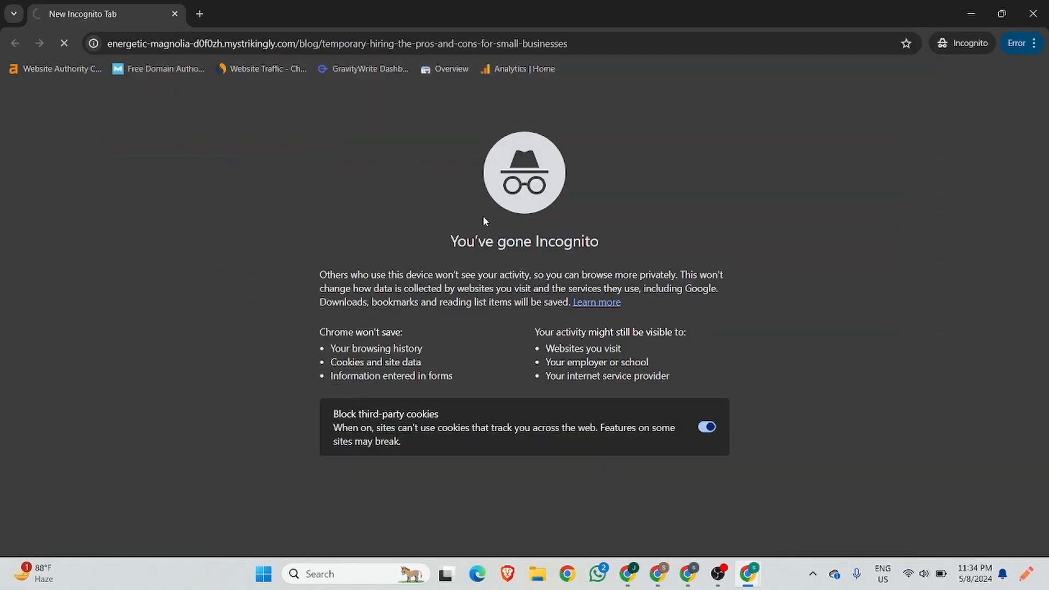
pyautogui.scroll(-4, 490, 245)
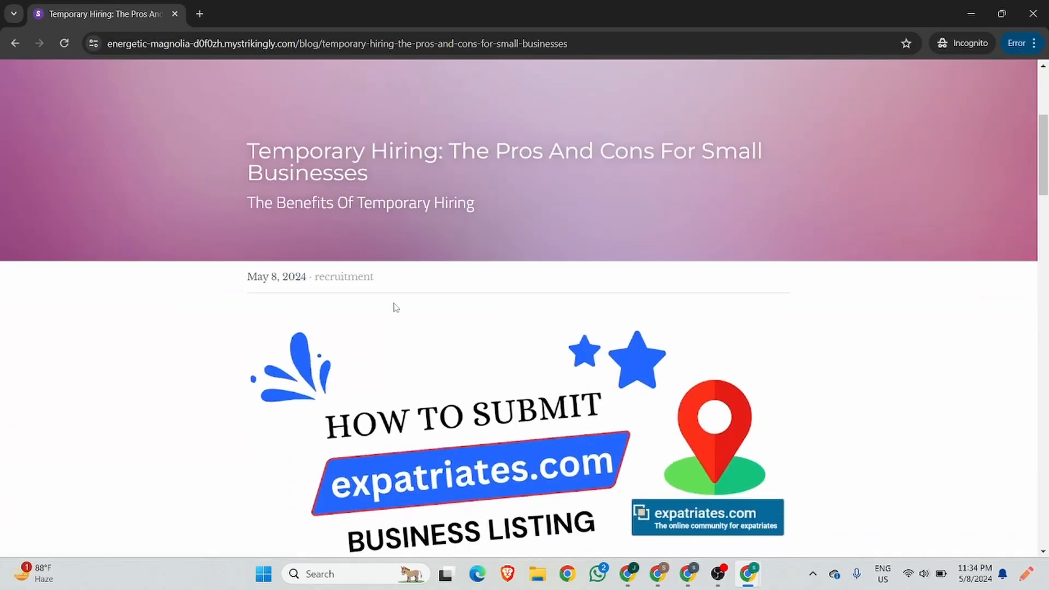
pyautogui.scroll(-5, 466, 344)
pyautogui.scroll(-2, 465, 344)
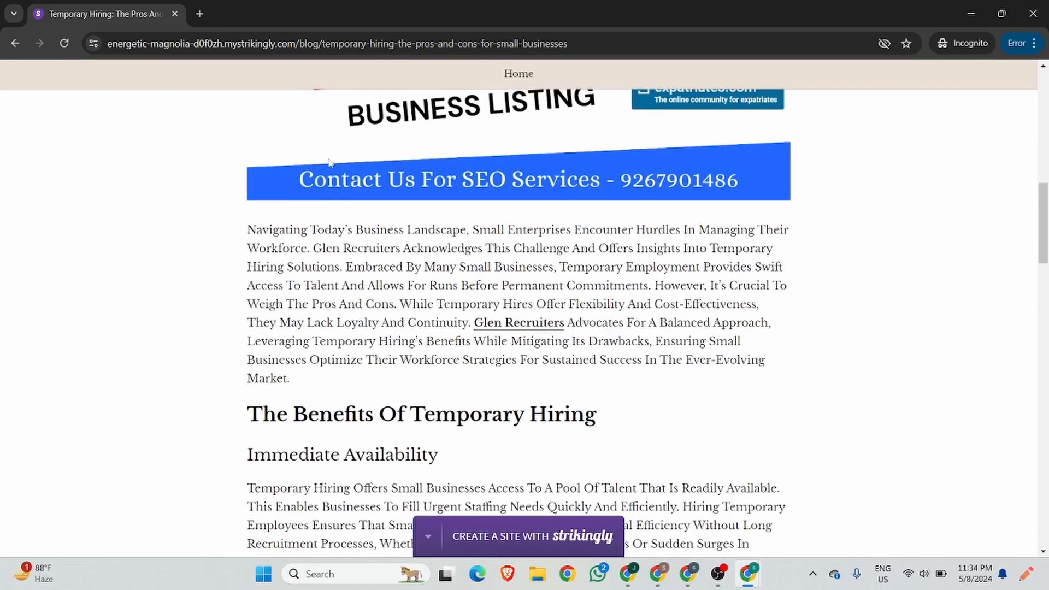
# - Inspect the HTML of the "Glen Recruiters" link to check its href and attributes, and close the incognito window
pyautogui.rightClick(526, 324)
pyautogui.click(562, 454)
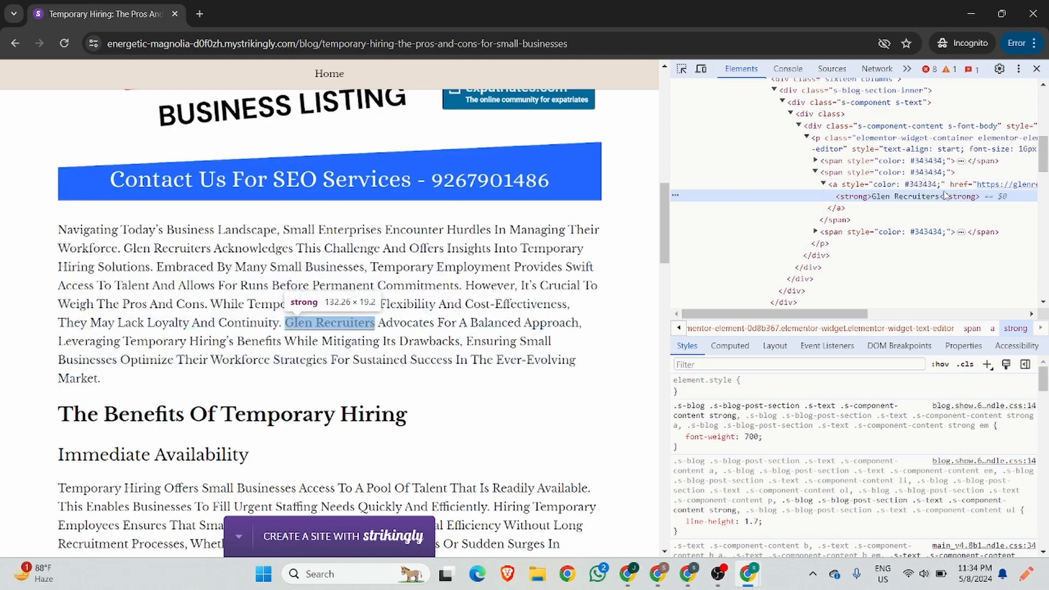
pyautogui.hscroll(5, 932, 196)
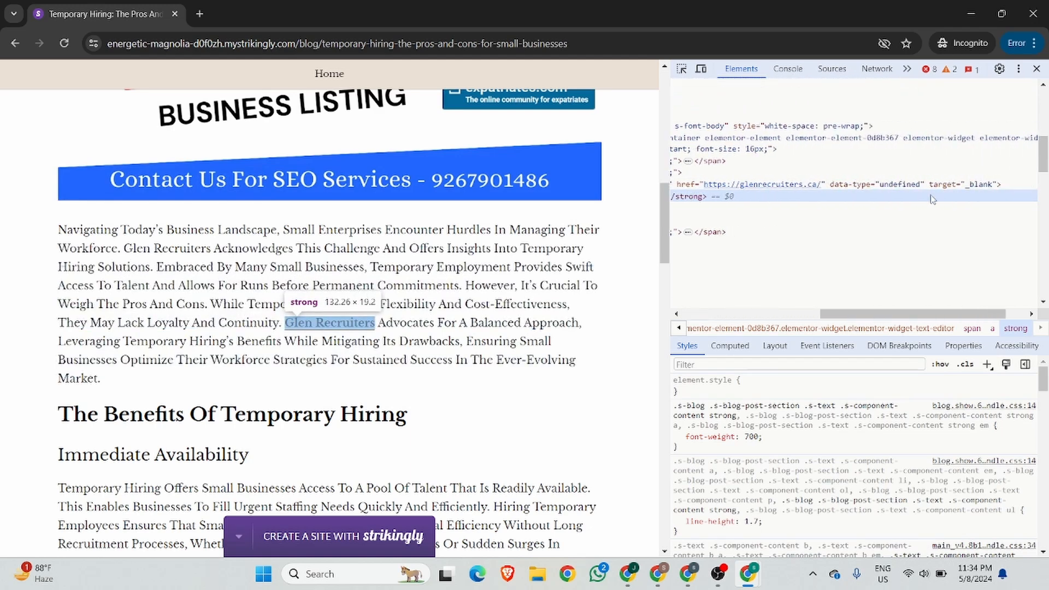
pyautogui.hscroll(-5, 932, 199)
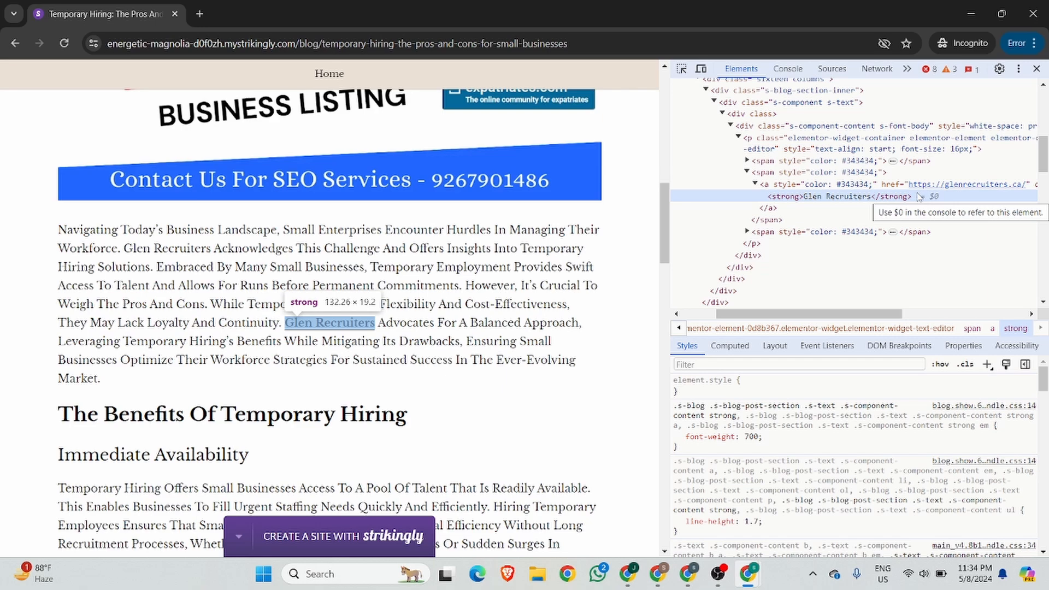
pyautogui.click(1033, 13)
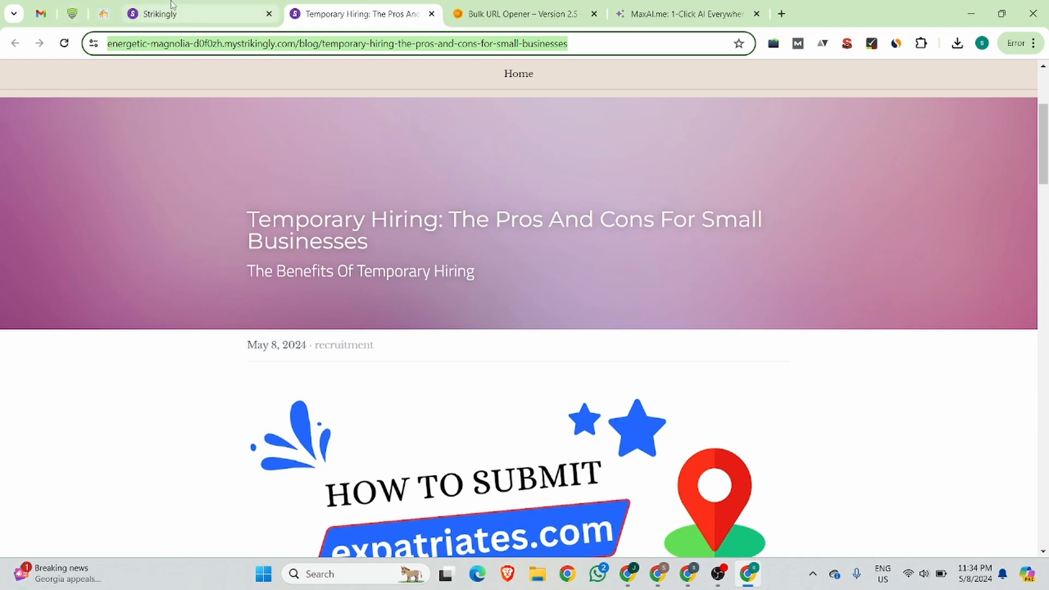
# - Return to the Strikingly editor, dismiss the publication notice and exit the post to the blog posts list
pyautogui.click(181, 15)
pyautogui.click(740, 236)
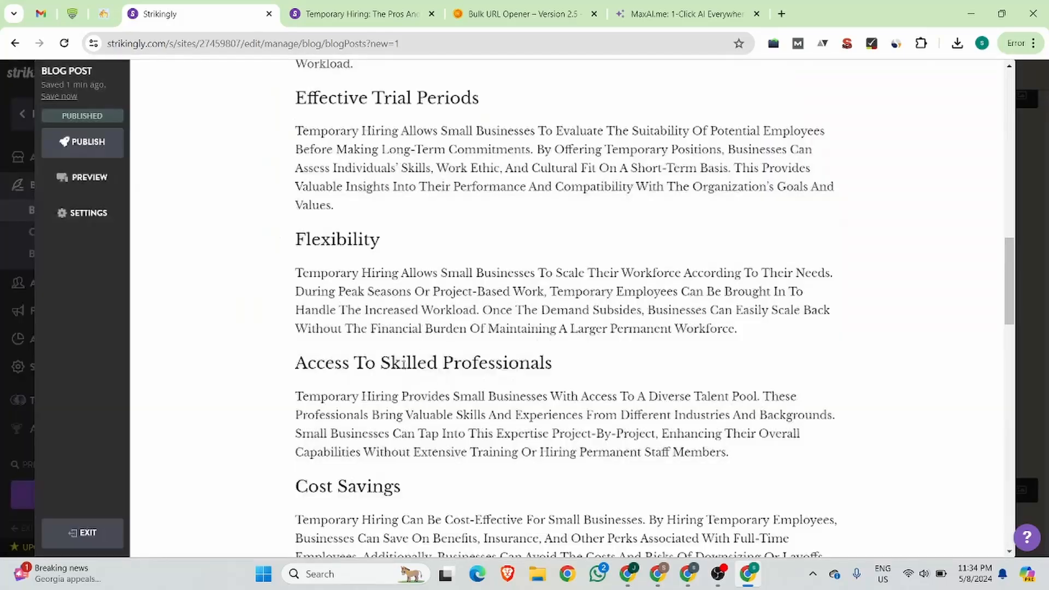
pyautogui.scroll(10, 162, 368)
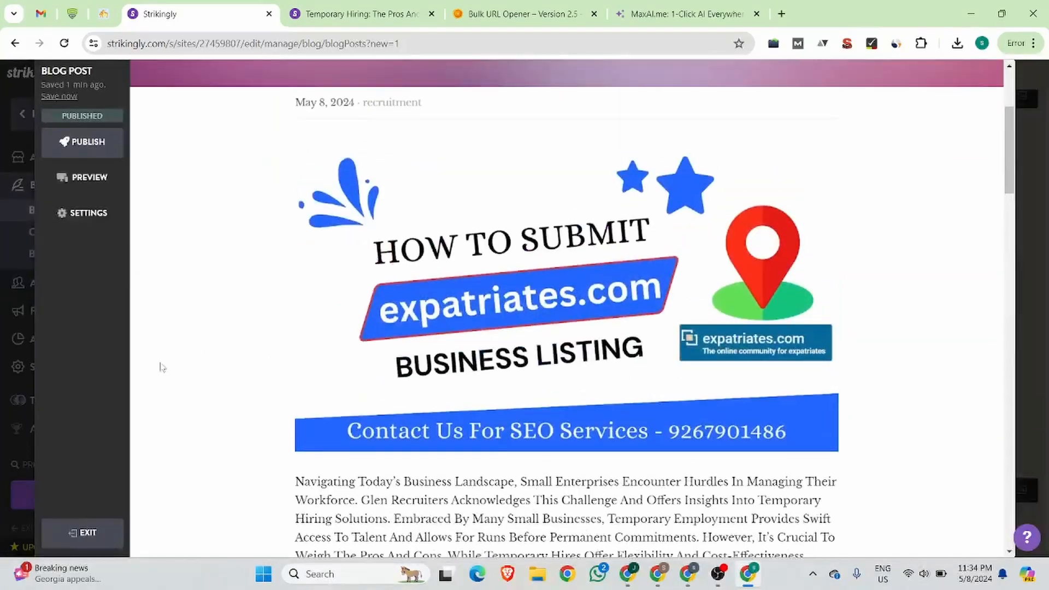
pyautogui.click(82, 533)
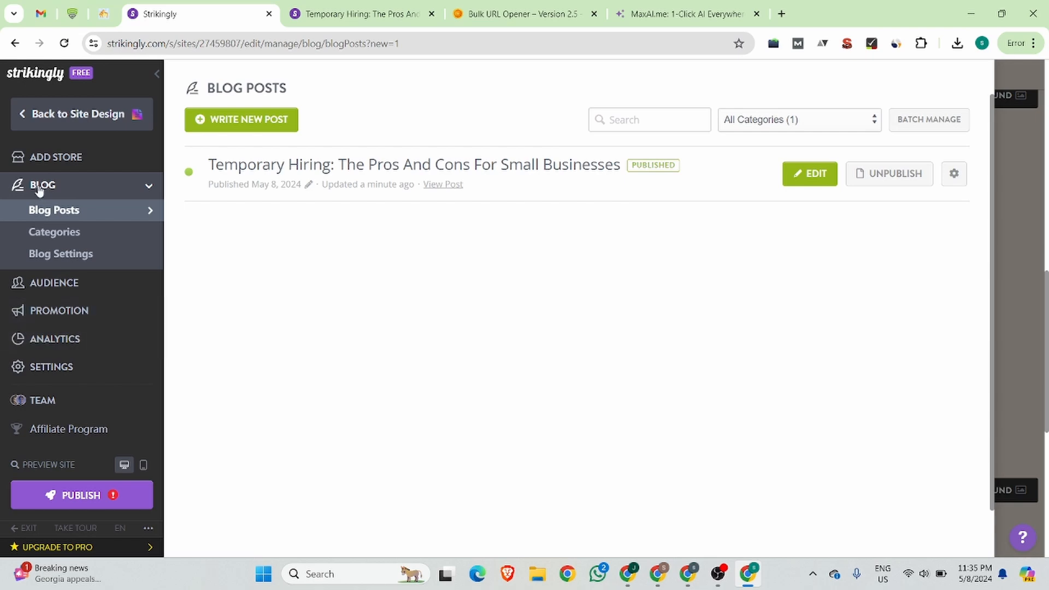
pyautogui.click(80, 496)
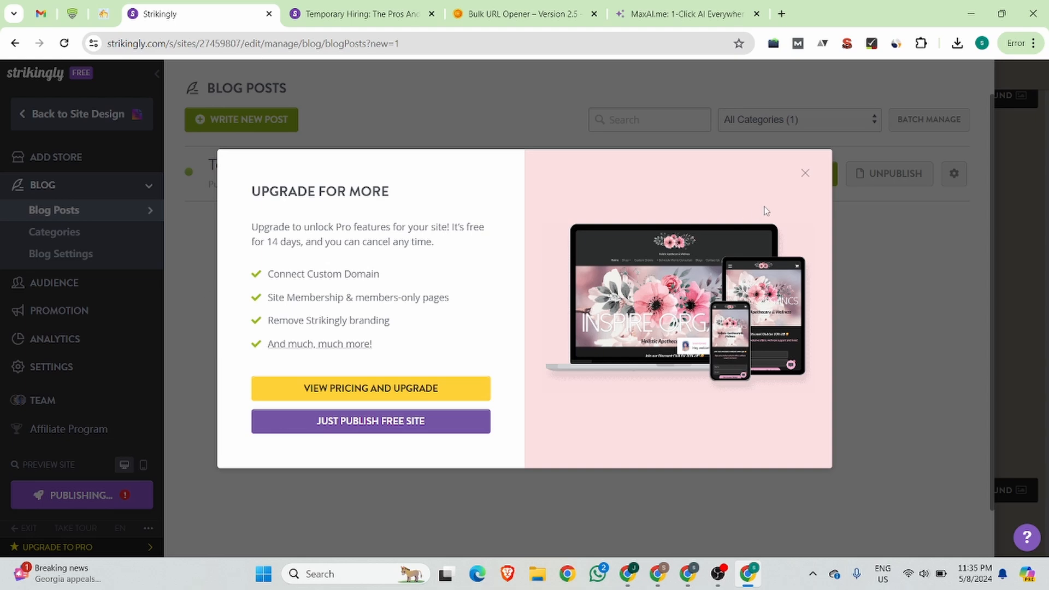
pyautogui.click(805, 173)
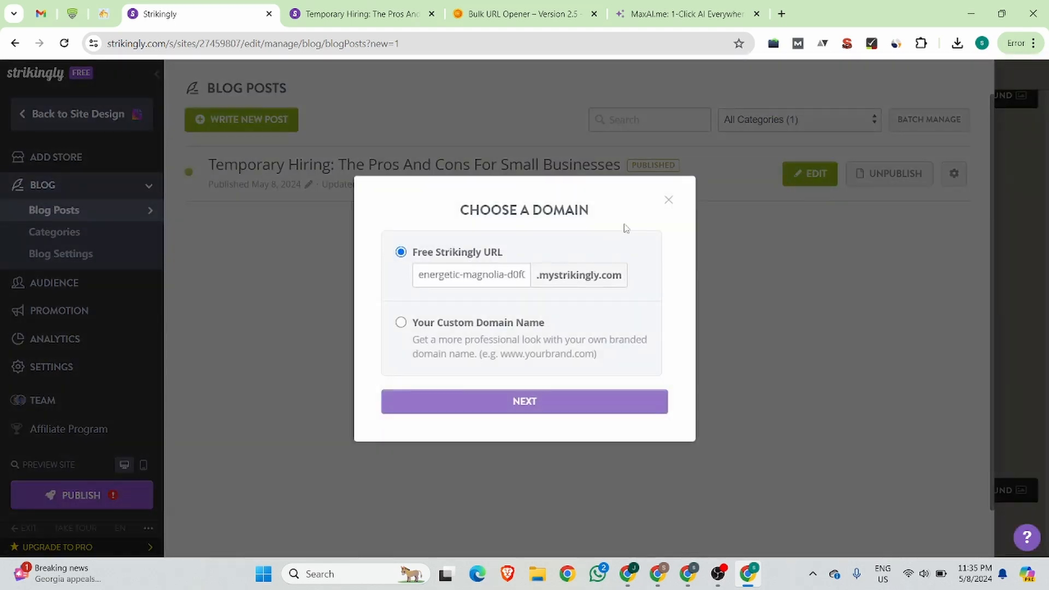
pyautogui.click(669, 200)
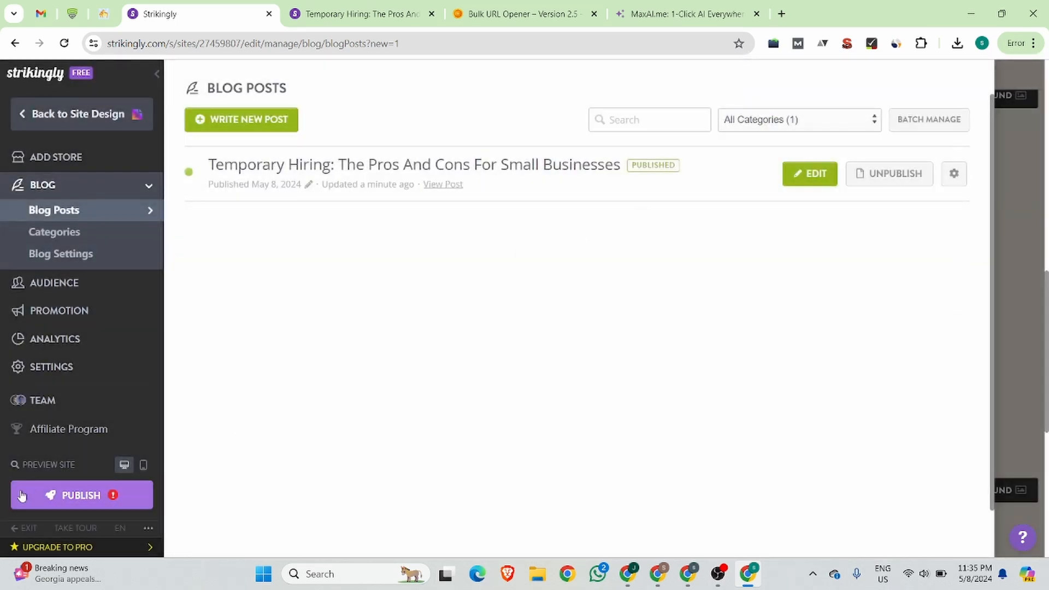
# - Start publishing the site and set its free Strikingly URL to glen-traffic.mystrikingly.com
pyautogui.click(71, 497)
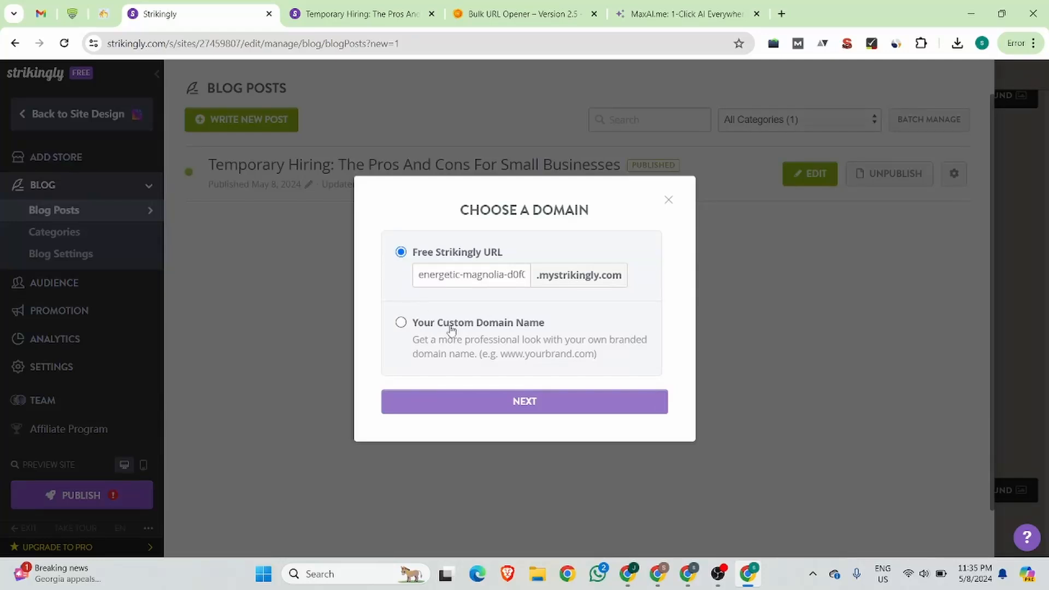
pyautogui.tripleClick(486, 276)
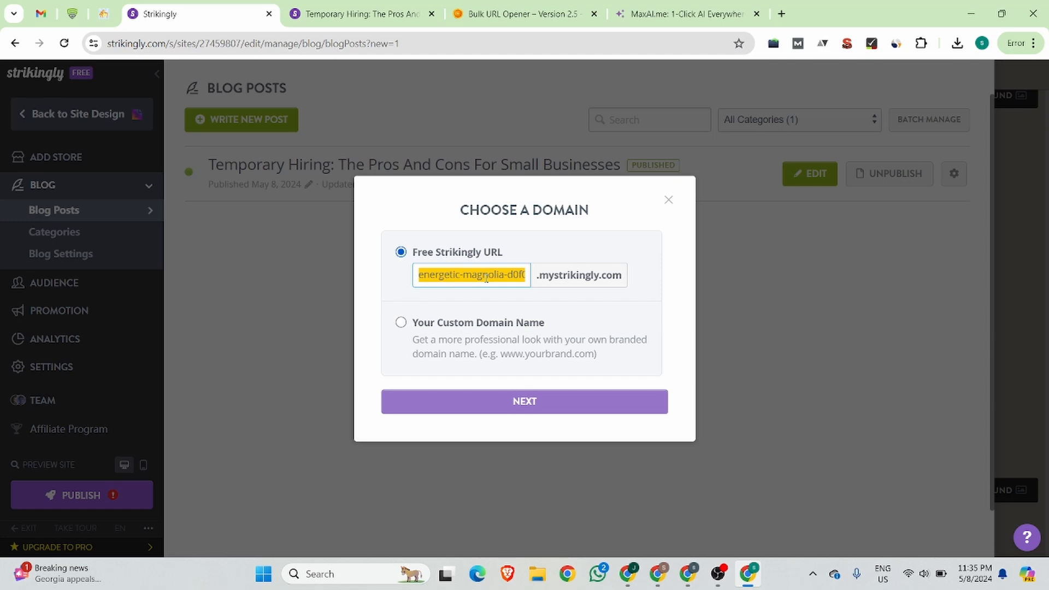
pyautogui.write('gle')
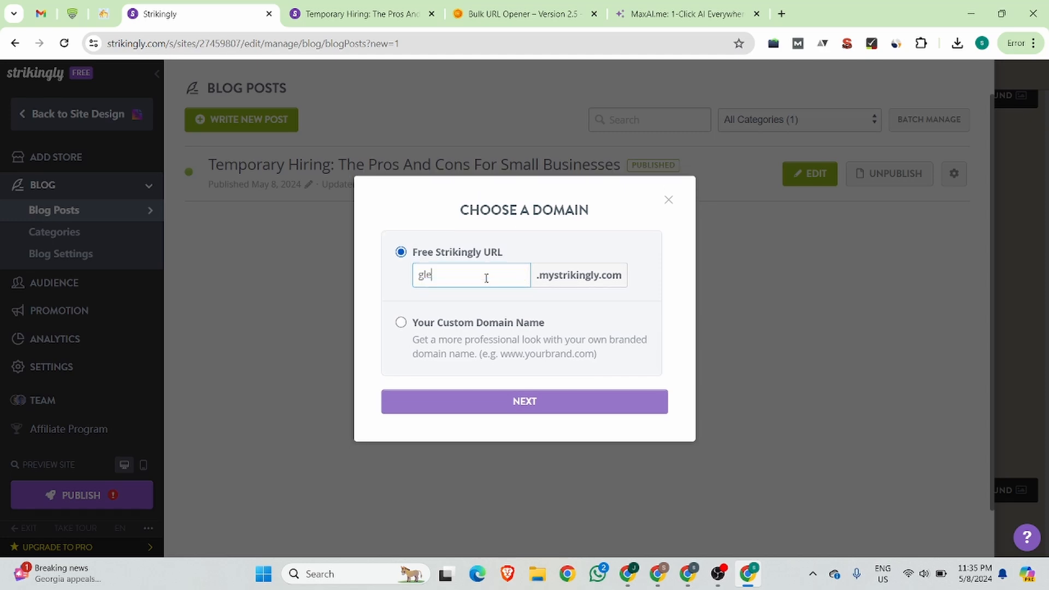
pyautogui.write('ntra')
pyautogui.click(438, 274)
pyautogui.write('-traffic')
pyautogui.click(524, 404)
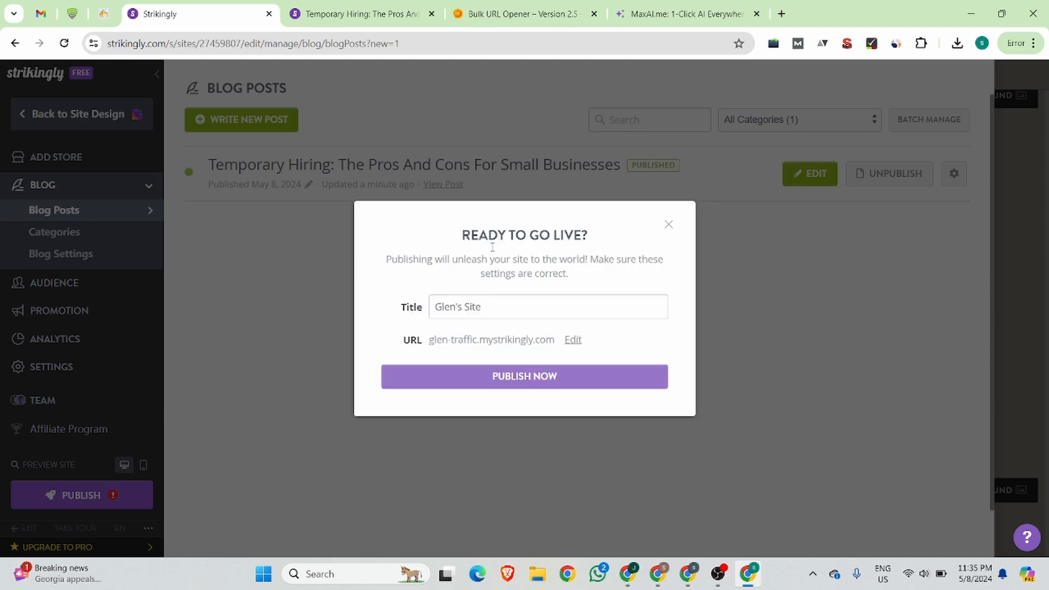
# - Set the site title to "Best Traffic Management Company in Canada | Glen Traffic" and publish the site
pyautogui.moveTo(493, 307); pyautogui.dragTo(437, 307)
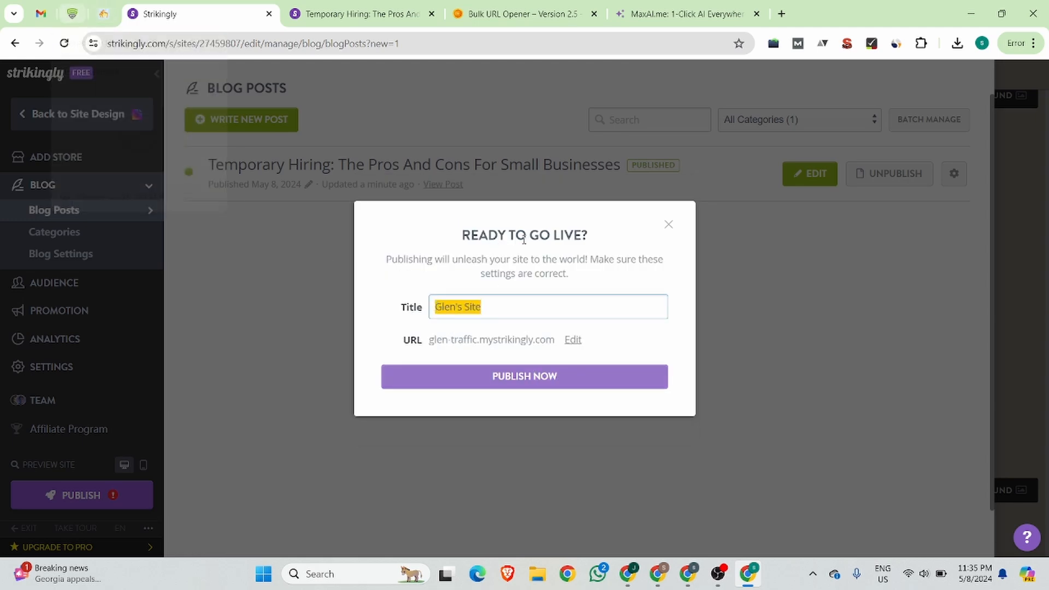
pyautogui.write('Be')
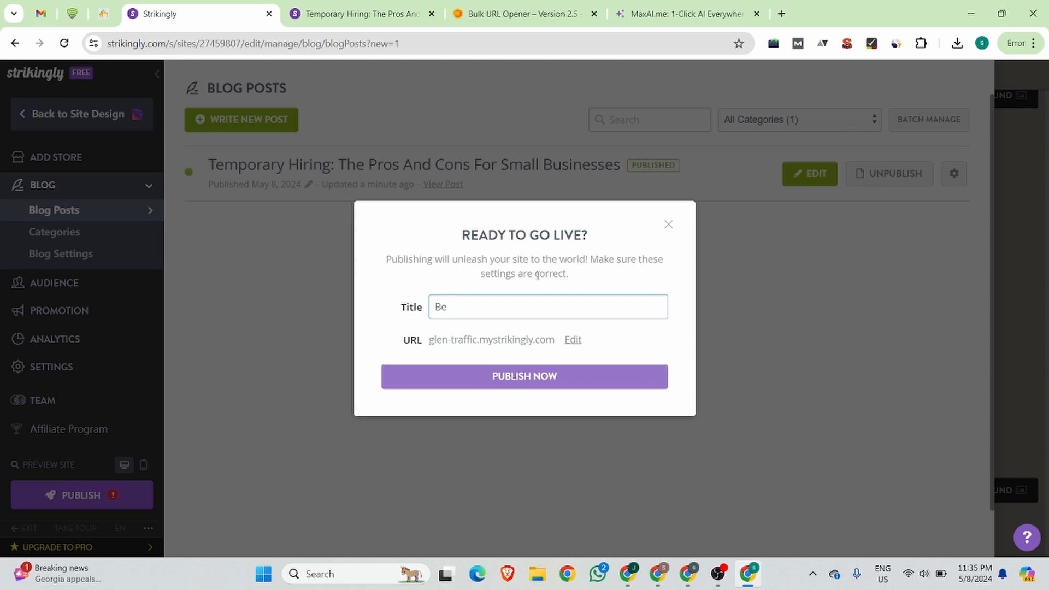
pyautogui.write('st Traffic Management')
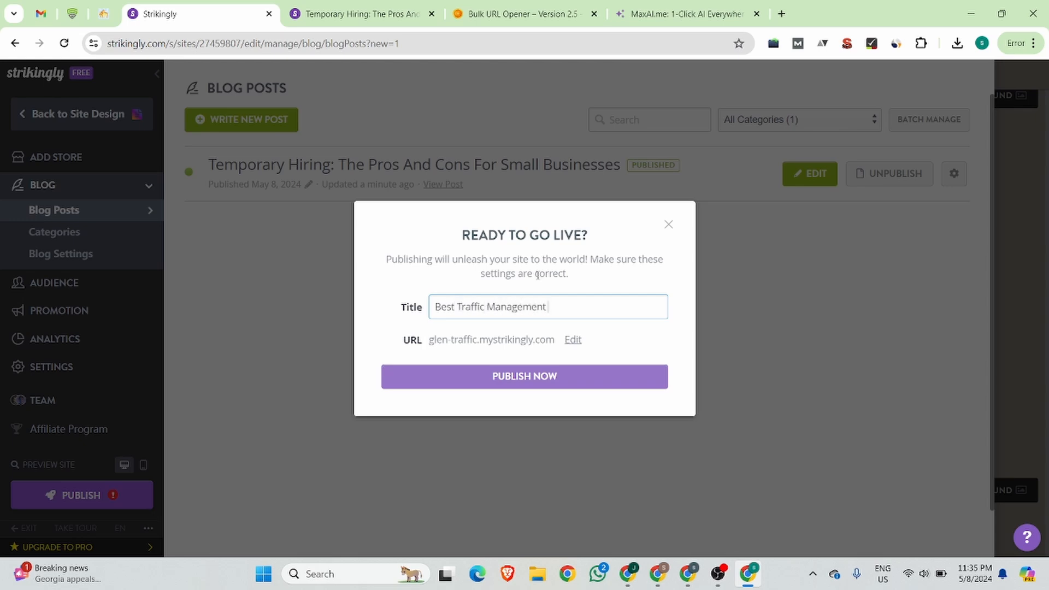
pyautogui.write(' Company in Canada | G')
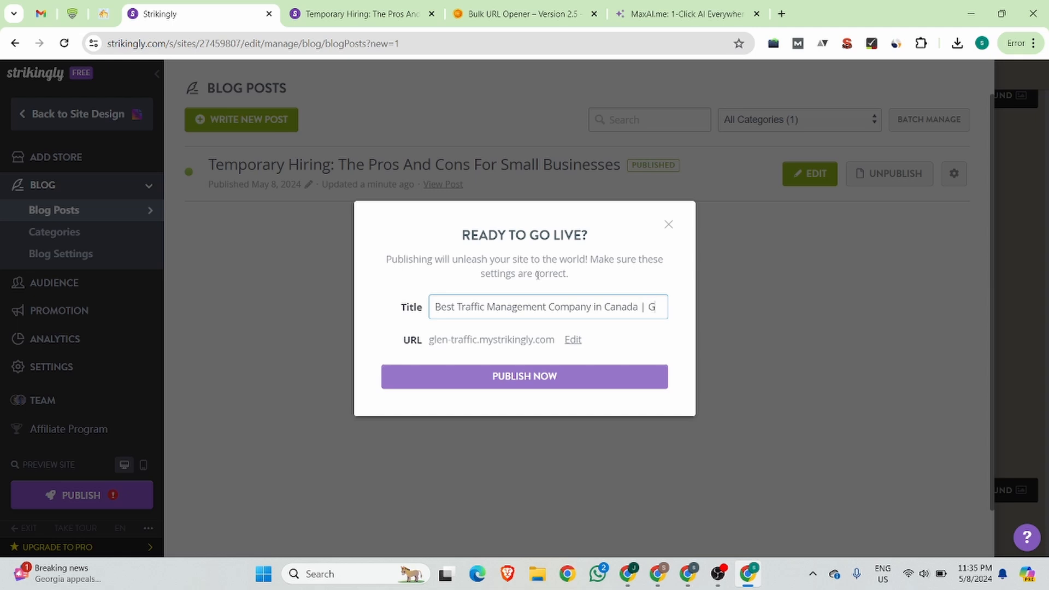
pyautogui.write('le')
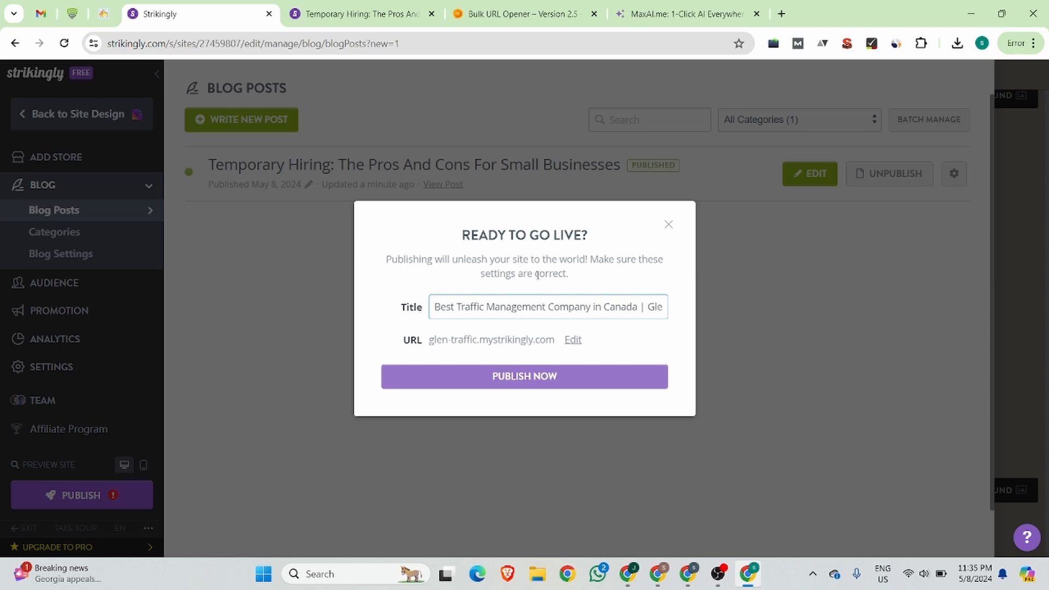
pyautogui.write('n T')
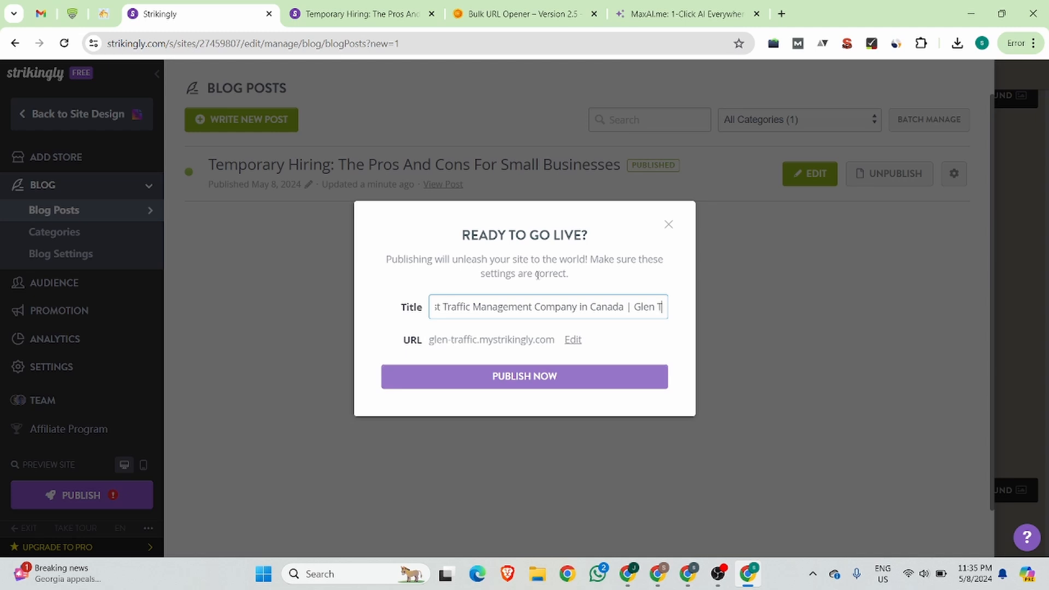
pyautogui.press('BackSpace')
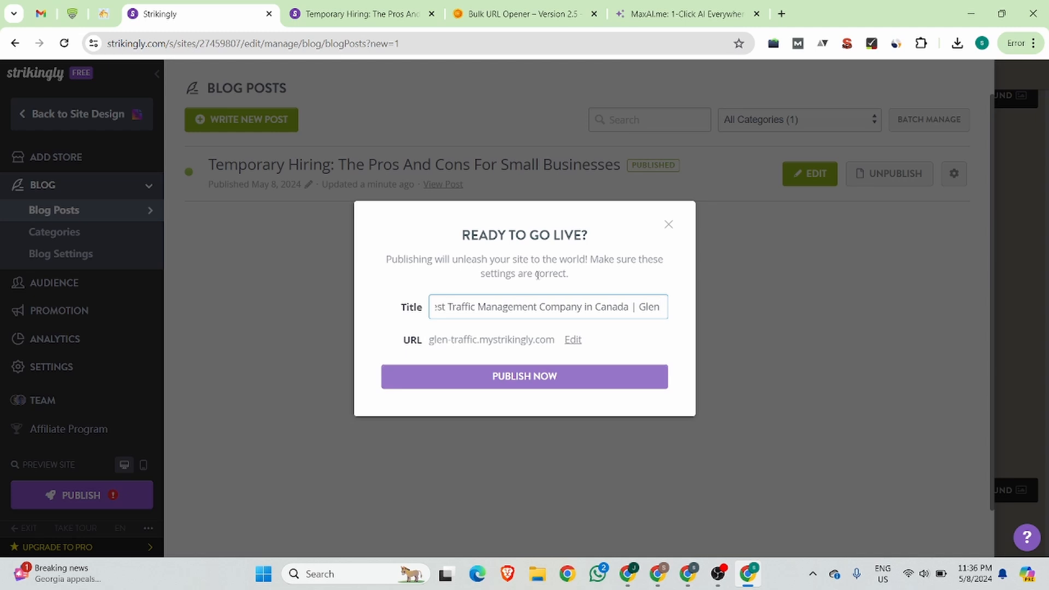
pyautogui.write('Trad')
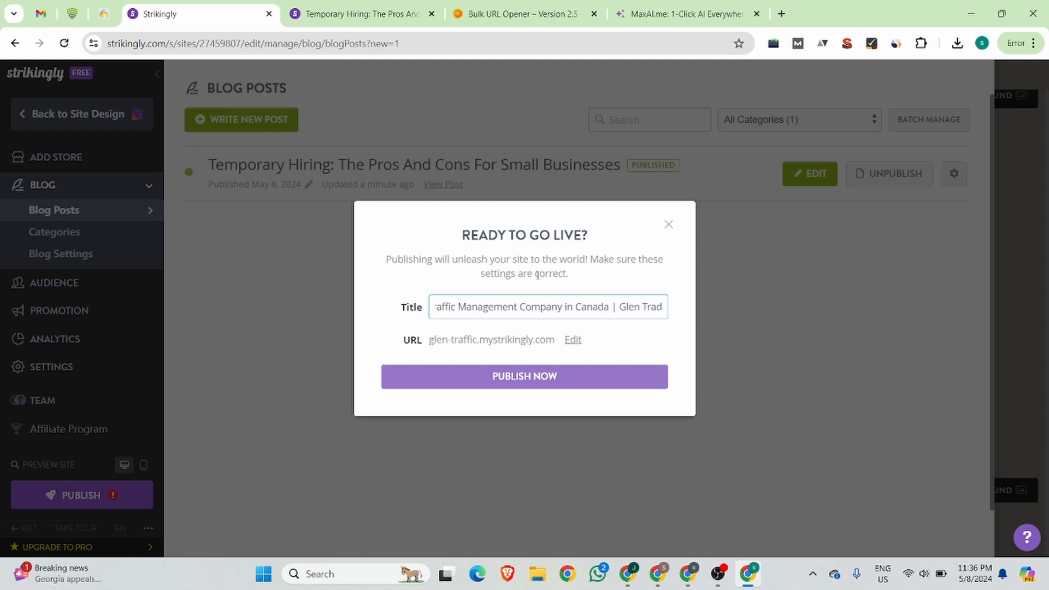
pyautogui.press('BackSpace')
pyautogui.write('ffic')
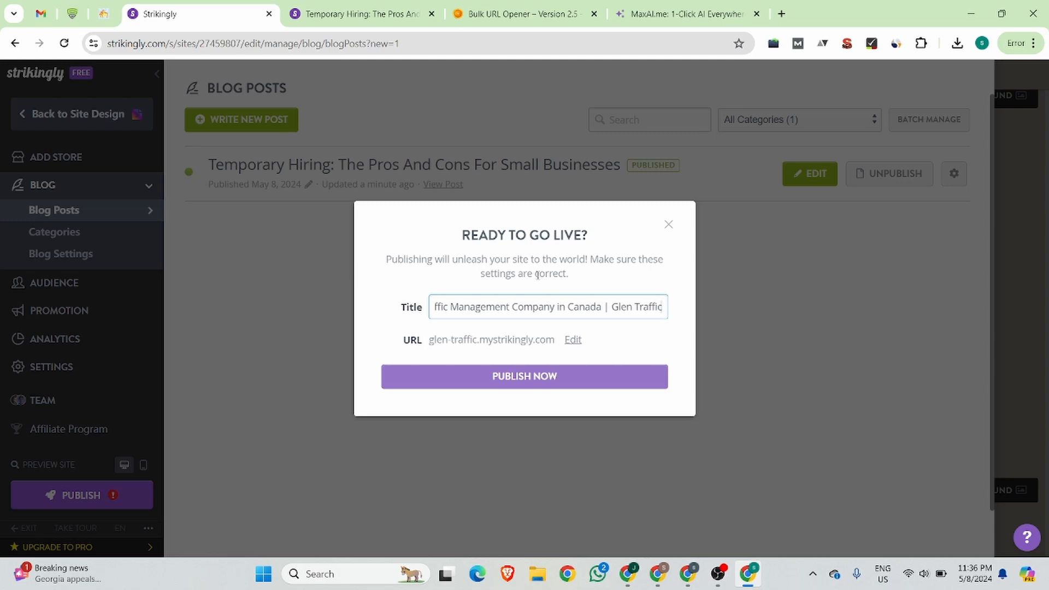
pyautogui.click(525, 380)
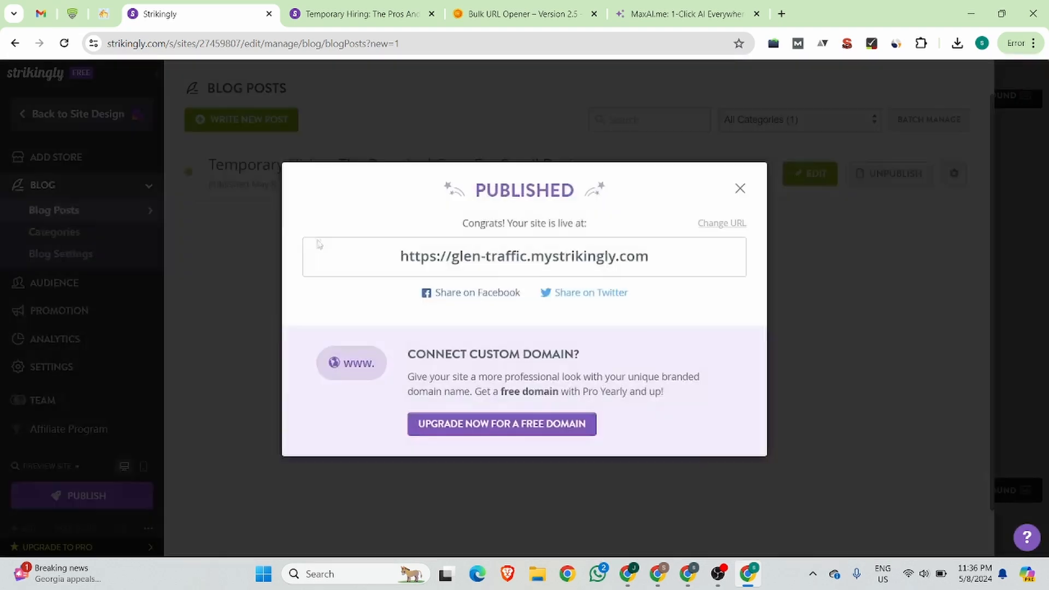
# - Open the live site at glen-traffic.mystrikingly.com and review the home page down to its blog section
pyautogui.click(494, 269)
pyautogui.click(490, 6)
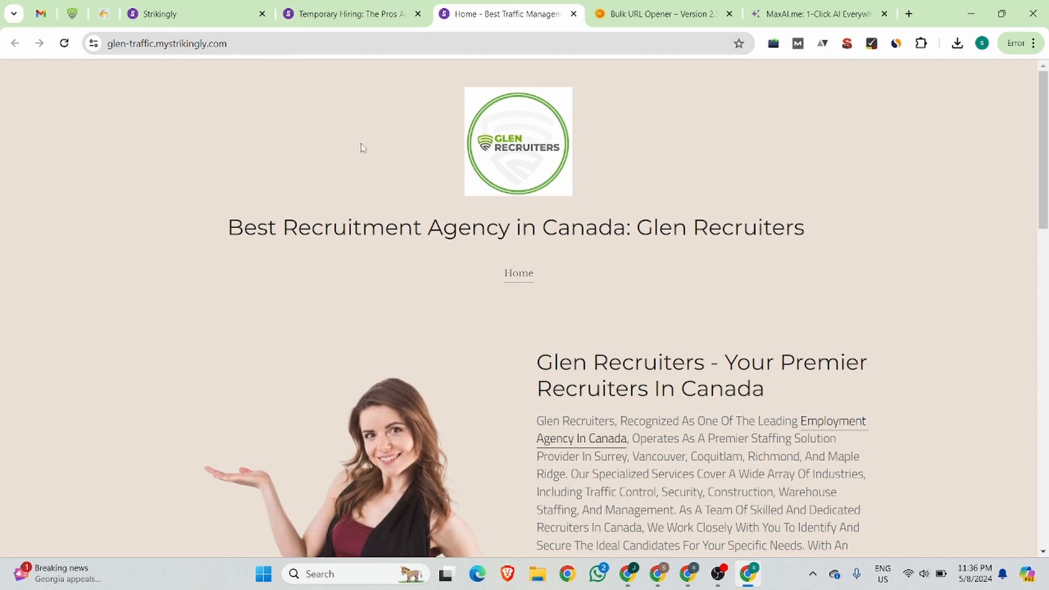
pyautogui.scroll(-15, 491, 214)
pyautogui.scroll(15, 491, 215)
pyautogui.scroll(-15, 491, 215)
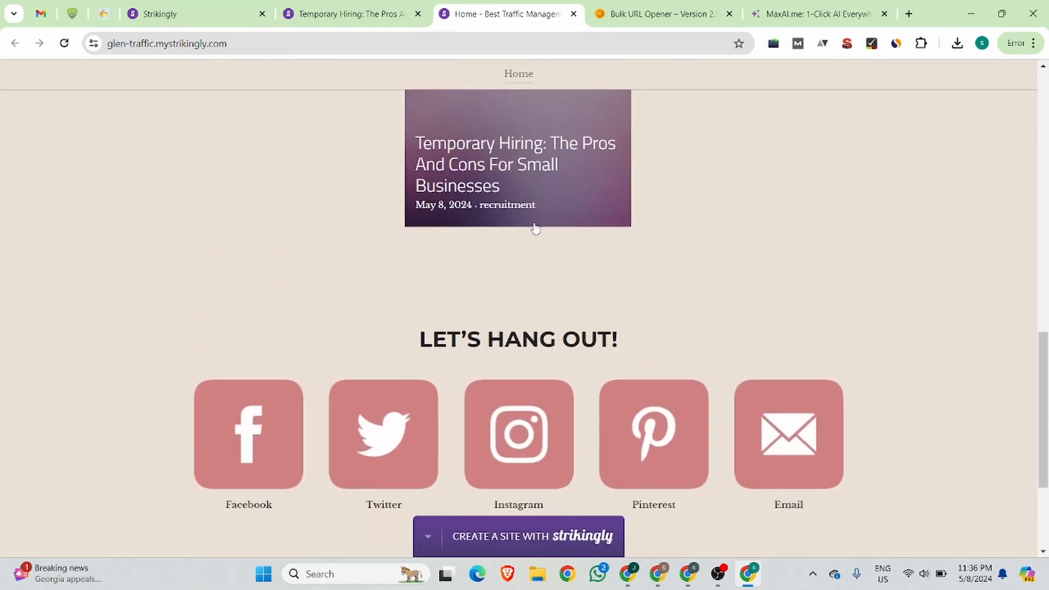
pyautogui.scroll(5, 535, 228)
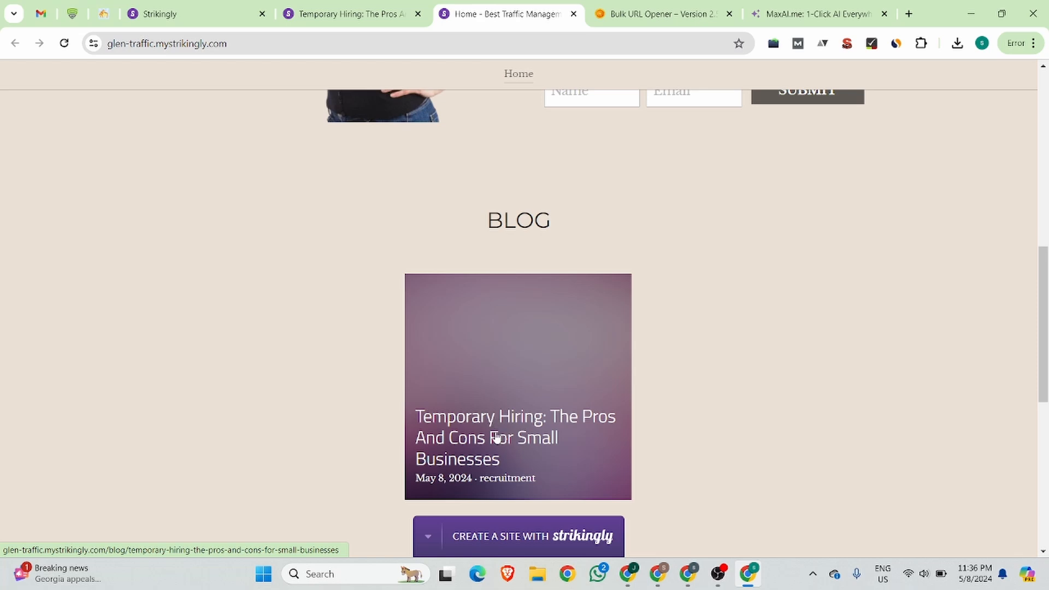
# - Check the blog post still open at its earlier address, and dismiss the site publication notice in the Strikingly editor
pyautogui.click(322, 15)
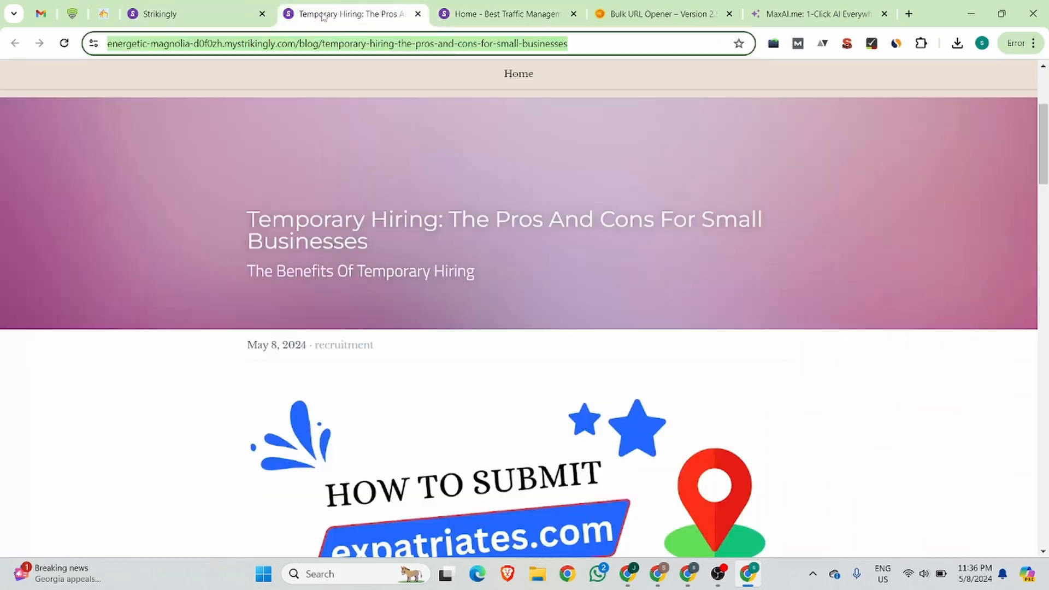
pyautogui.scroll(-7, 573, 348)
pyautogui.scroll(11, 571, 273)
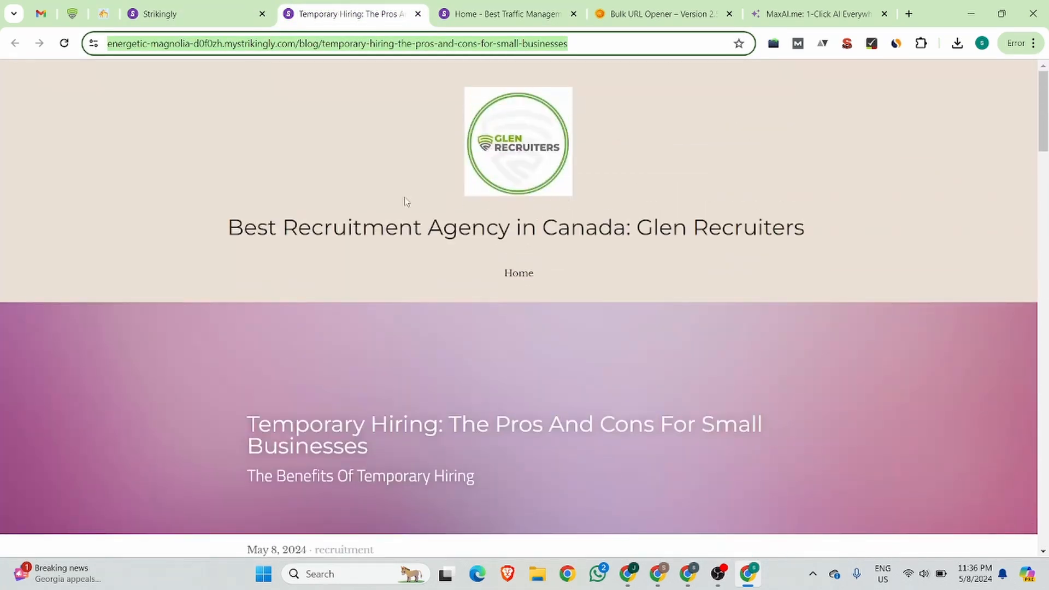
pyautogui.click(181, 14)
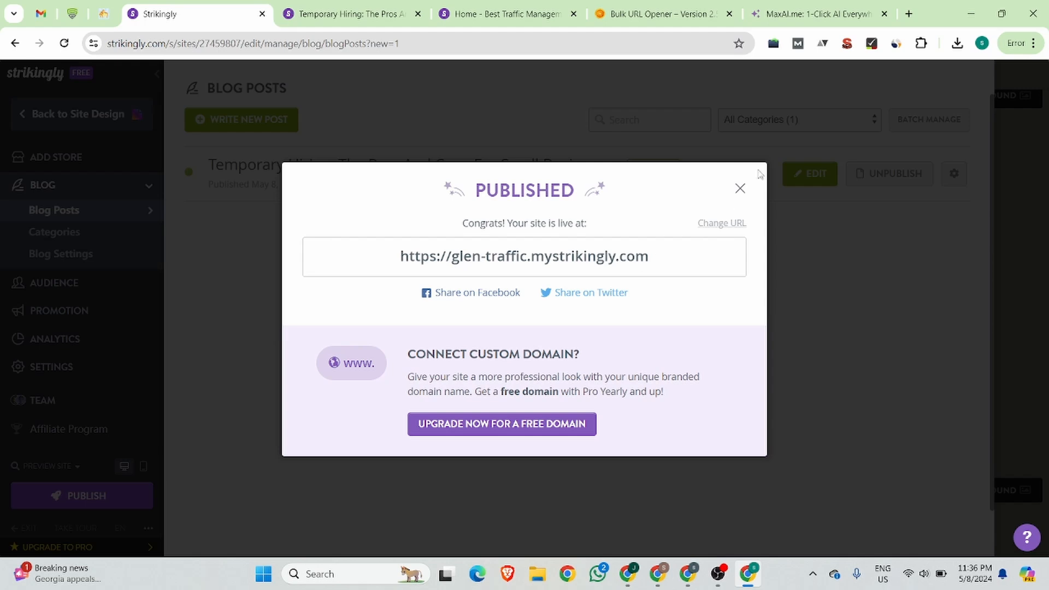
pyautogui.click(740, 188)
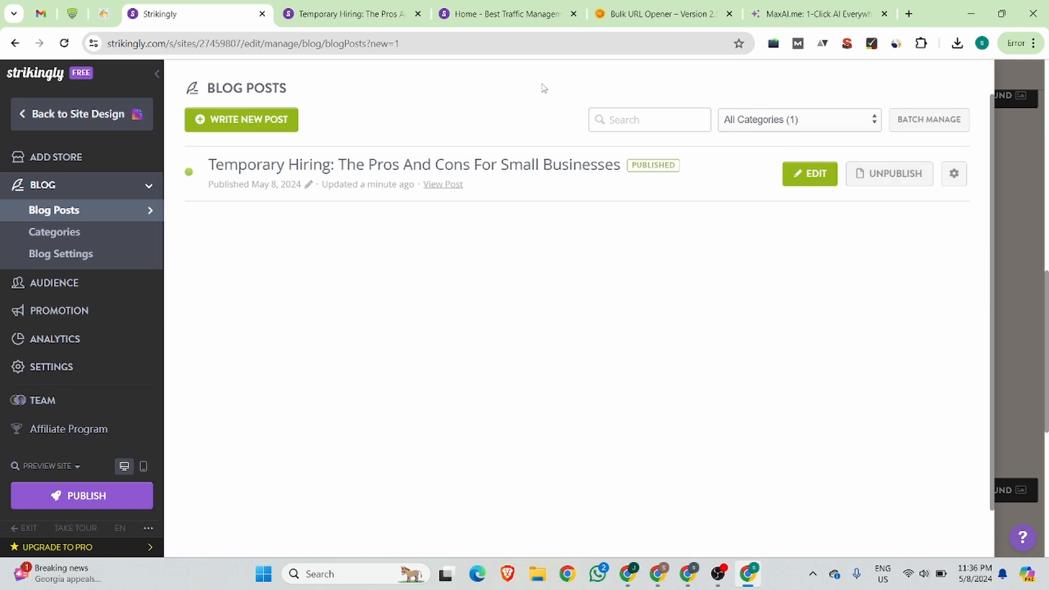
# - Open the Temporary Hiring post from the live home page's blog section, check its address and return to the Strikingly editor
pyautogui.click(451, 10)
pyautogui.click(344, 6)
pyautogui.click(490, 8)
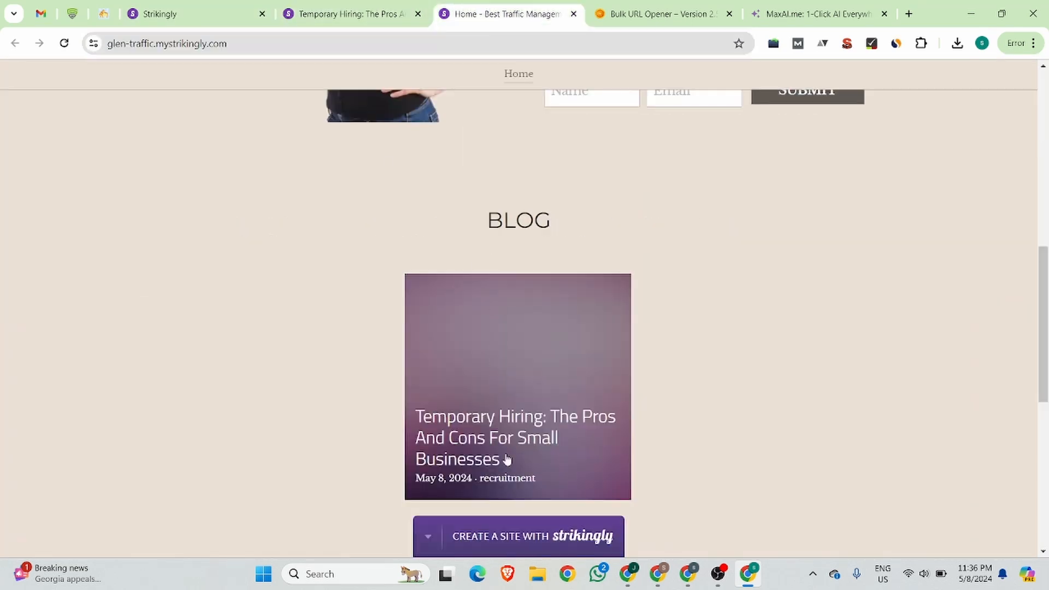
pyautogui.click(498, 434)
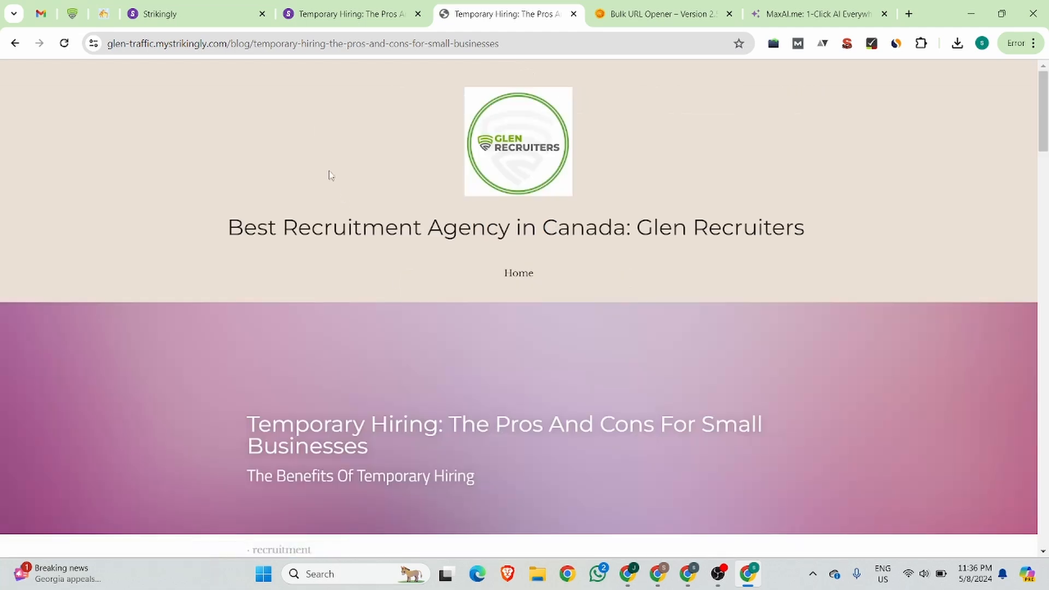
pyautogui.click(304, 51)
pyautogui.click(191, 13)
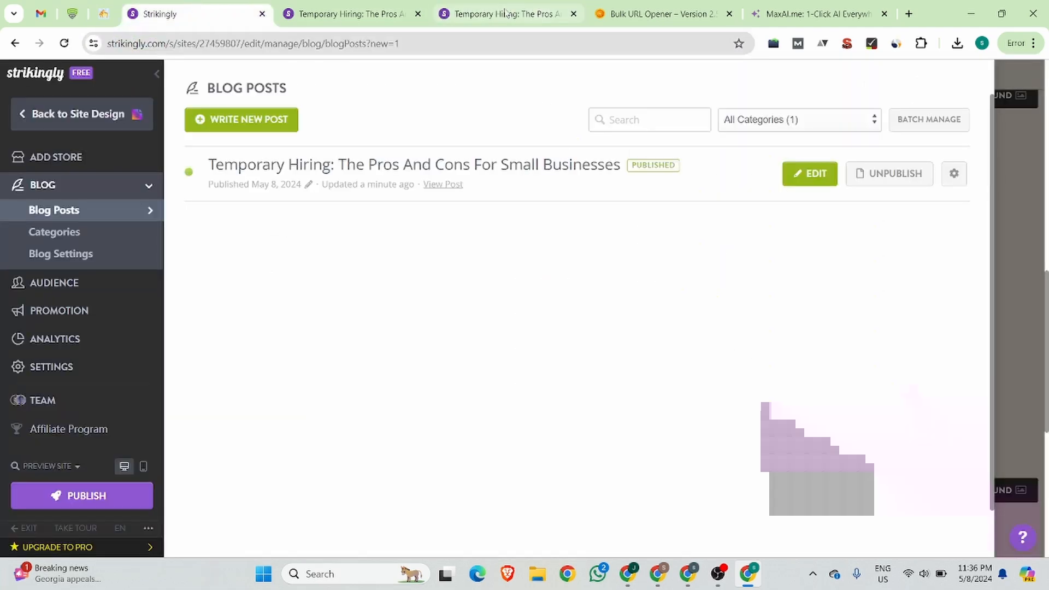
# - Open the Temporary Hiring post for editing and start uploading a new image for its header background
pyautogui.click(953, 173)
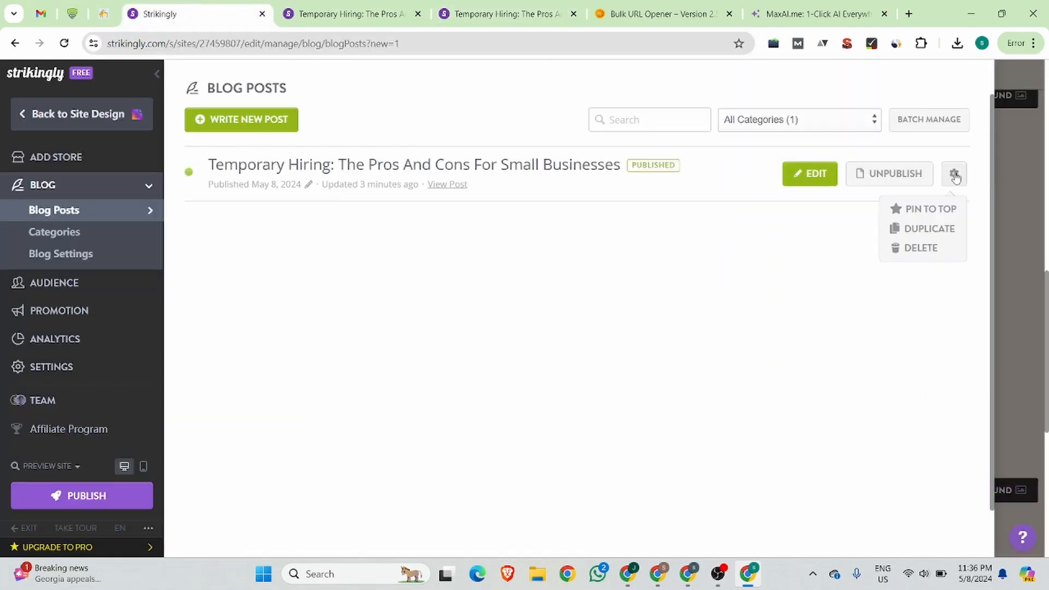
pyautogui.click(813, 175)
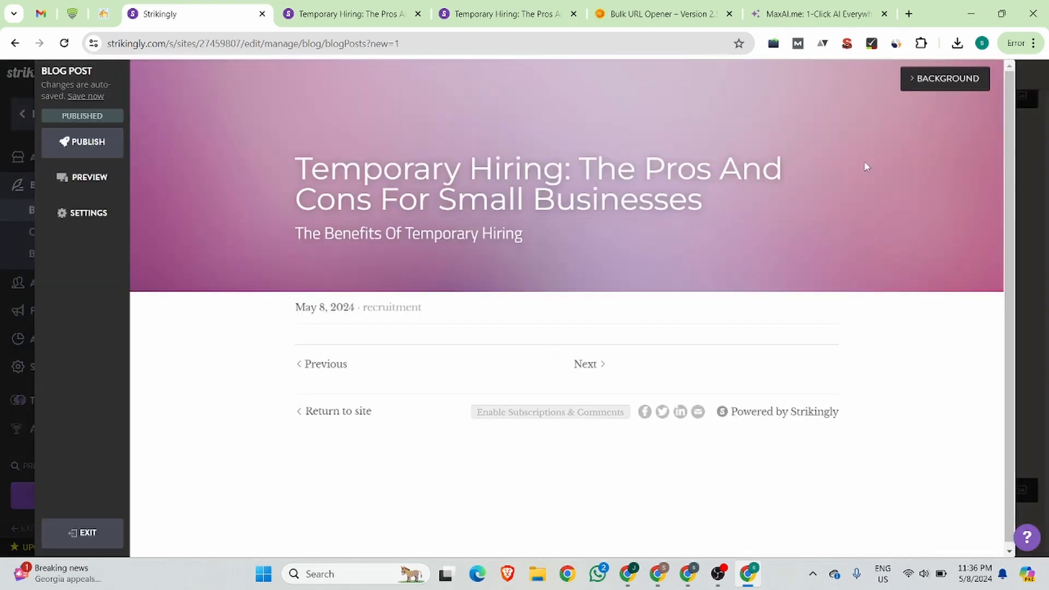
pyautogui.click(946, 80)
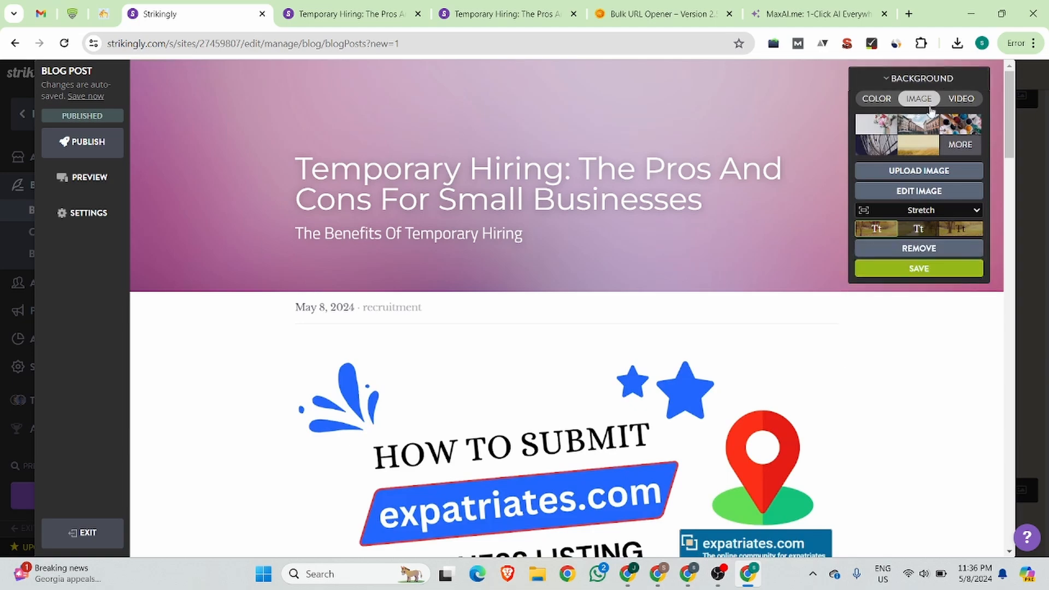
pyautogui.click(911, 130)
pyautogui.click(926, 173)
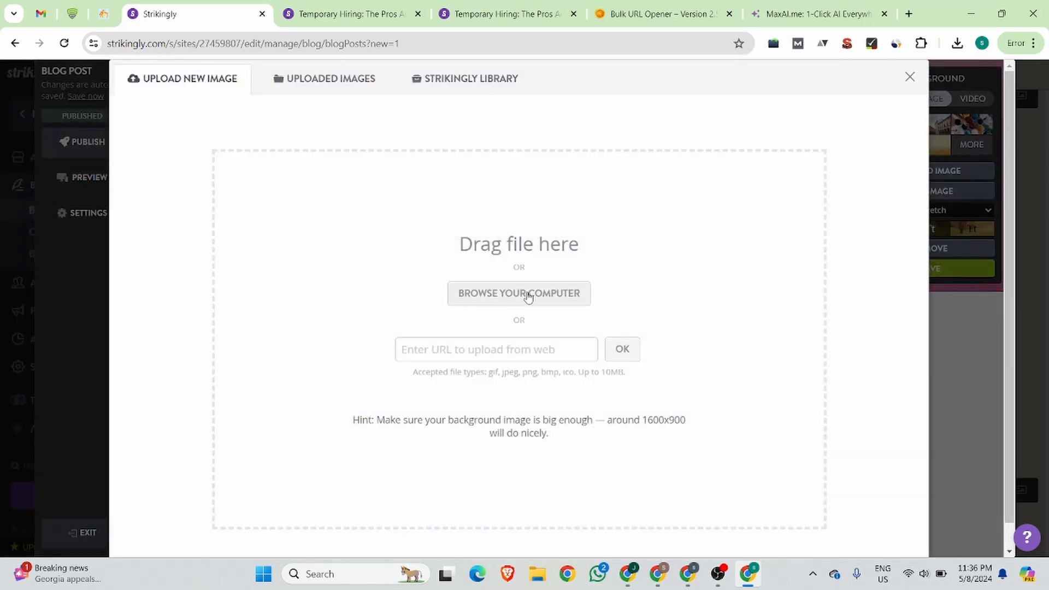
# - Upload the "Add a heading" PNG from the Downloads folder as the post's header background
pyautogui.click(529, 295)
pyautogui.scroll(-5, 218, 235)
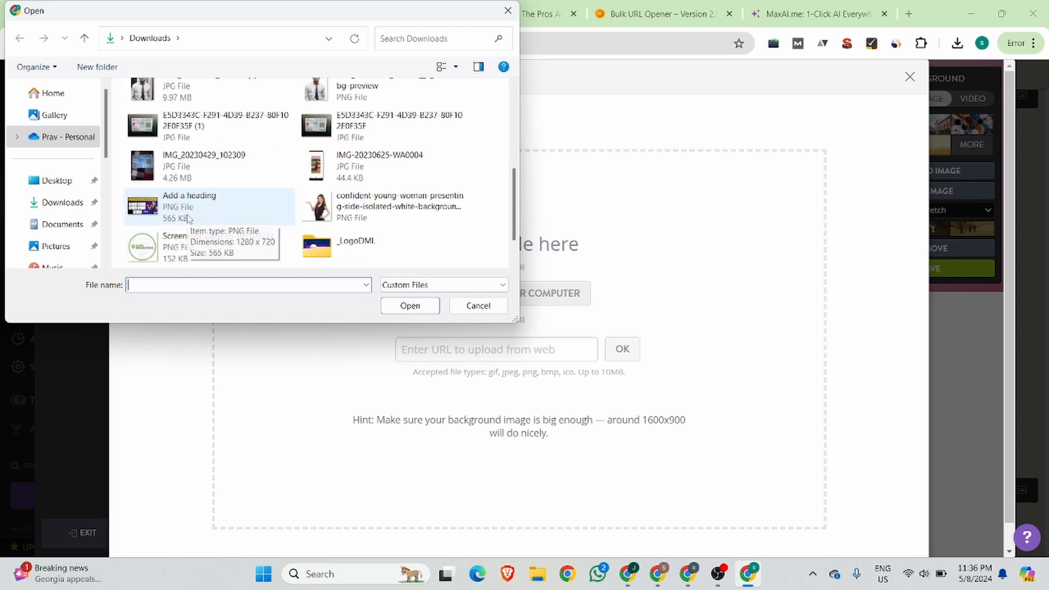
pyautogui.scroll(5, 219, 235)
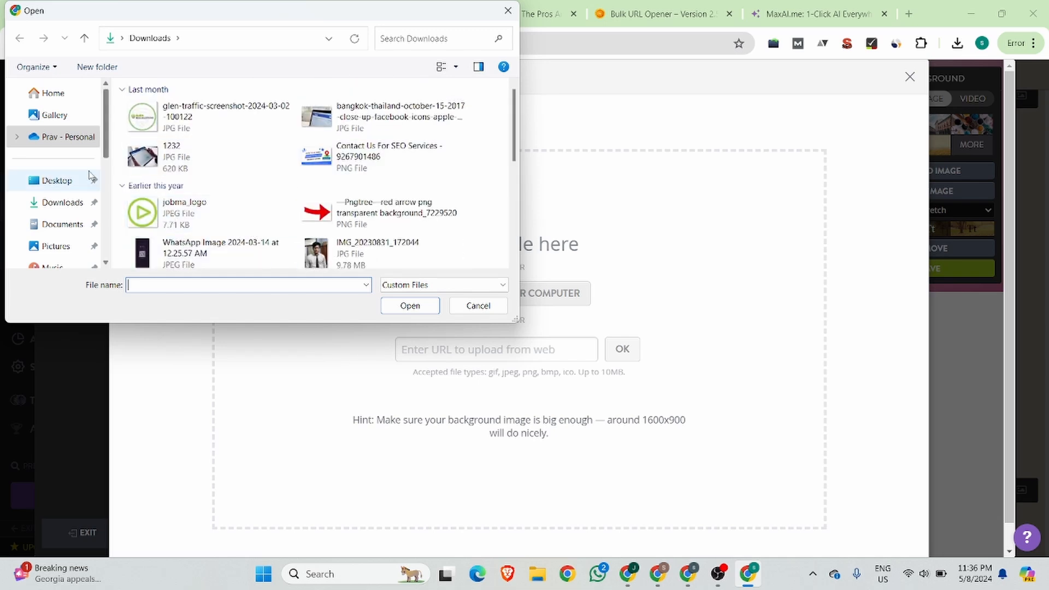
pyautogui.click(70, 178)
pyautogui.click(57, 223)
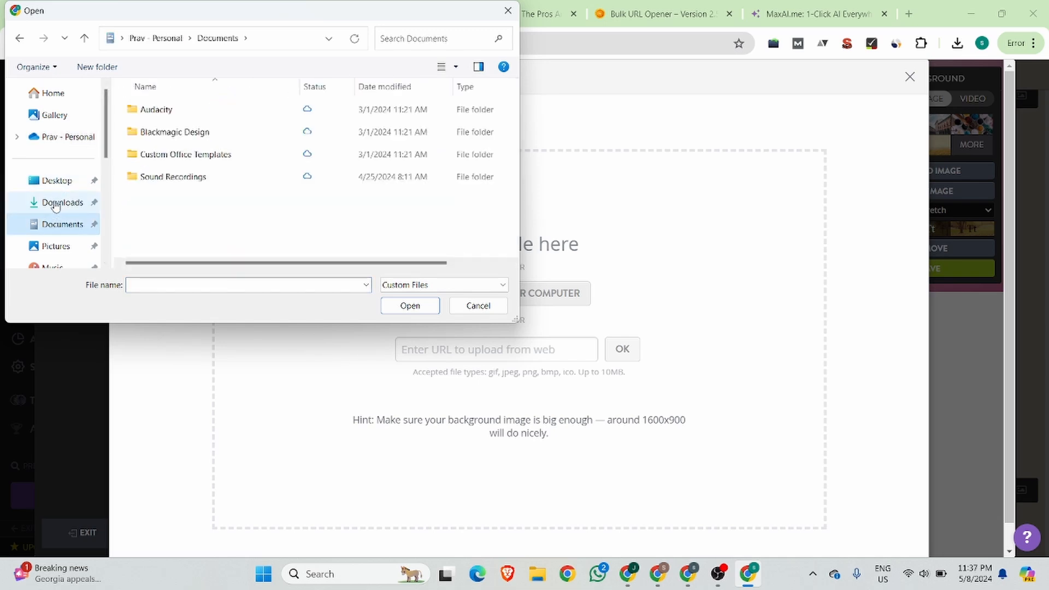
pyautogui.click(55, 203)
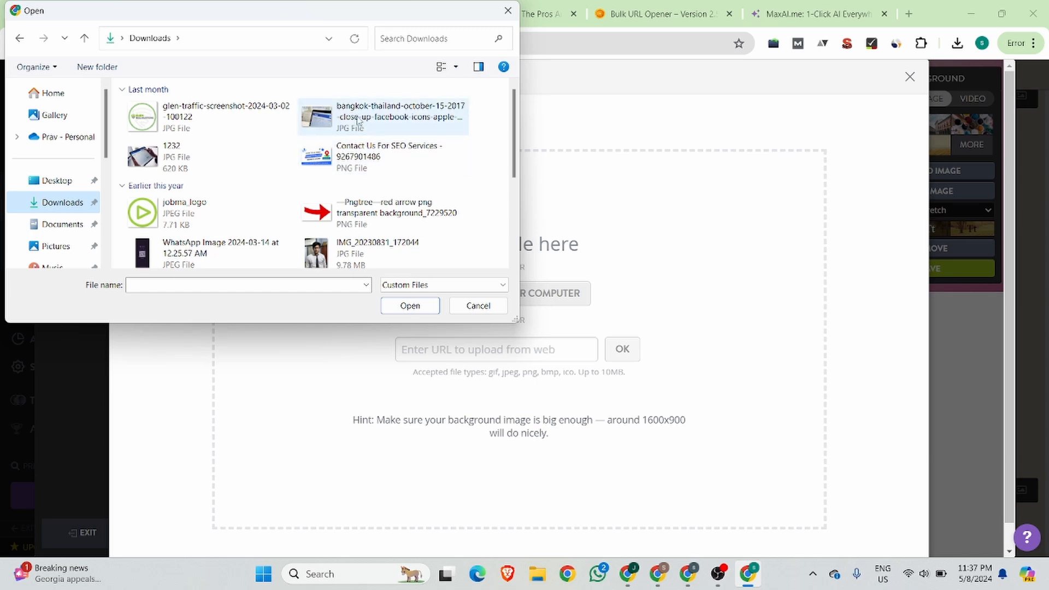
pyautogui.click(358, 125)
pyautogui.scroll(-5, 358, 124)
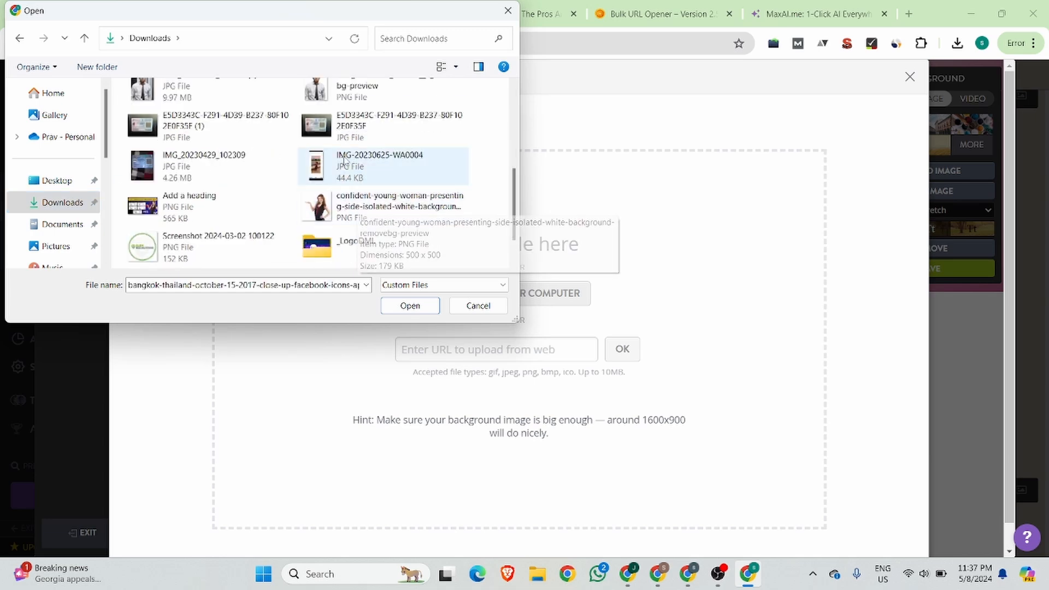
pyautogui.click(186, 212)
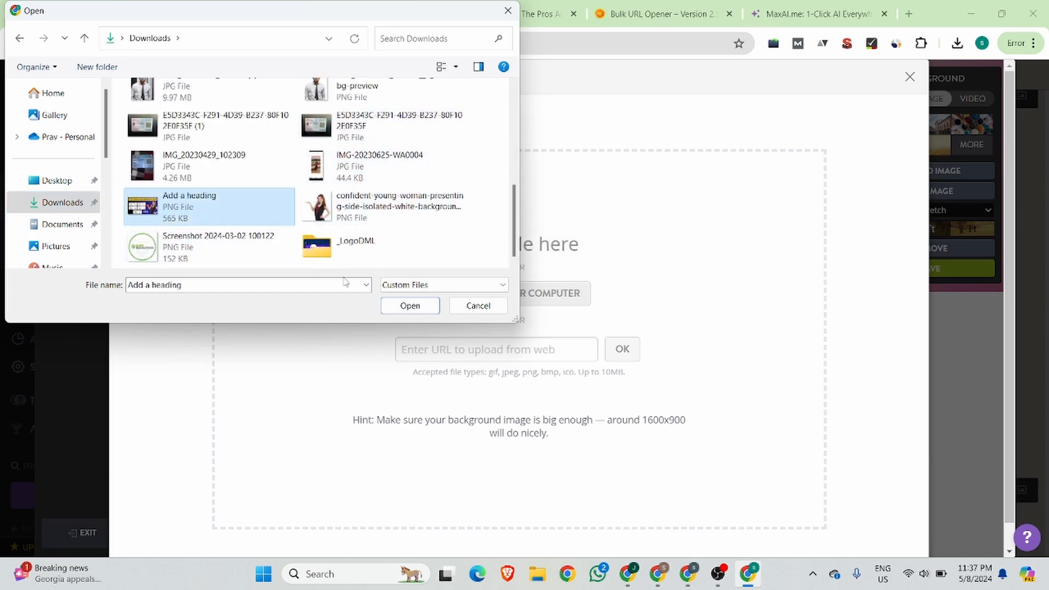
pyautogui.click(407, 310)
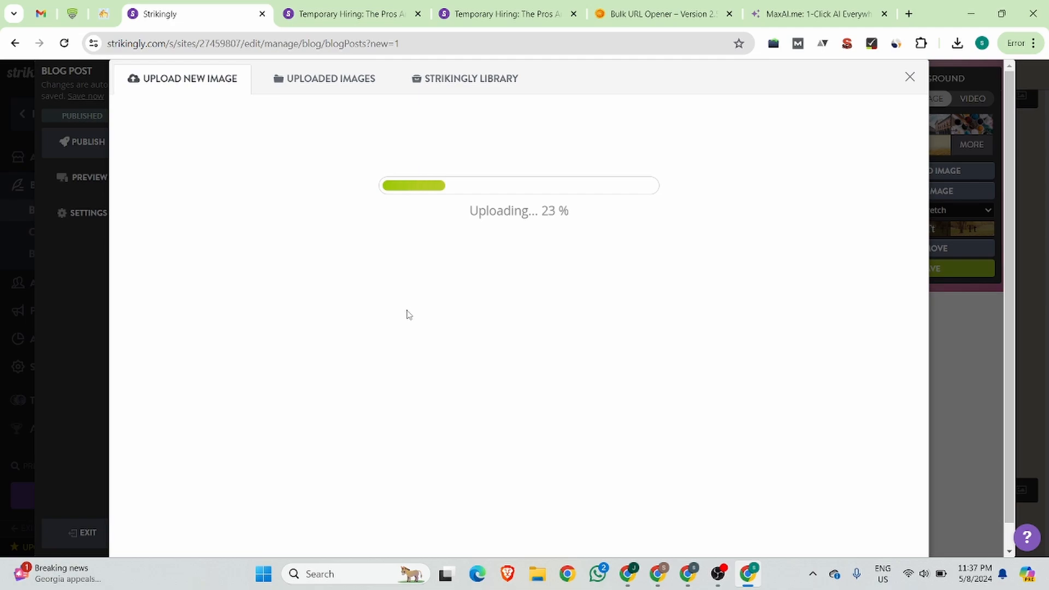
# - Review the post with its new header background and save the post settings
pyautogui.scroll(-9, 796, 319)
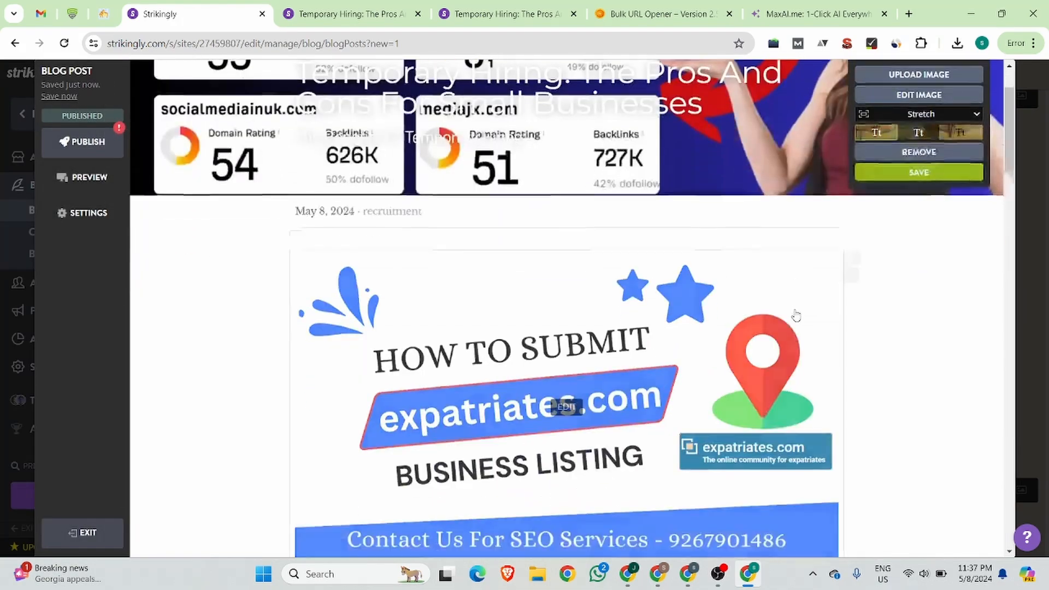
pyautogui.scroll(10, 797, 318)
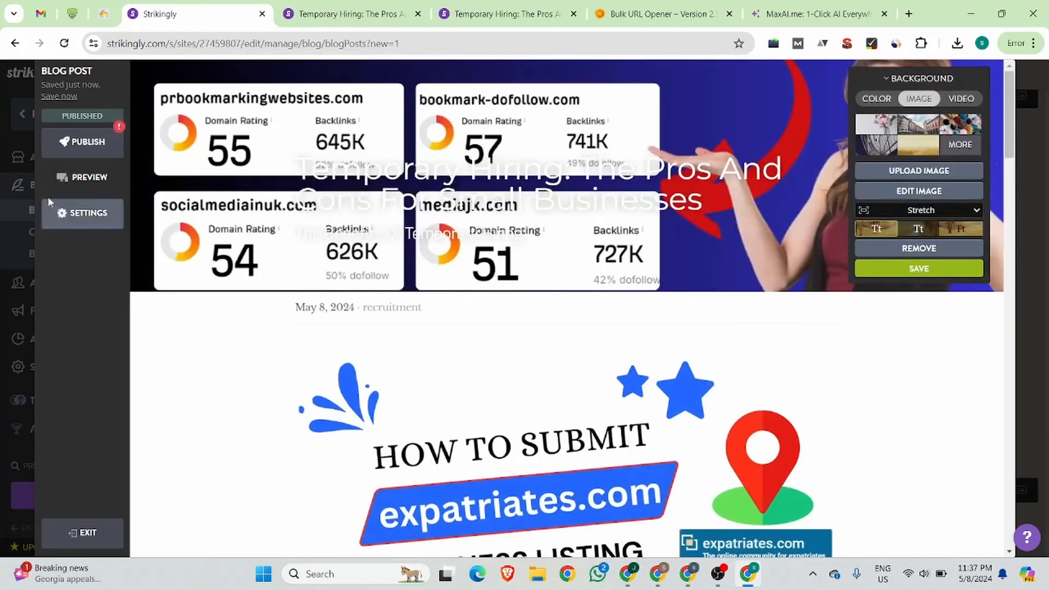
pyautogui.click(83, 213)
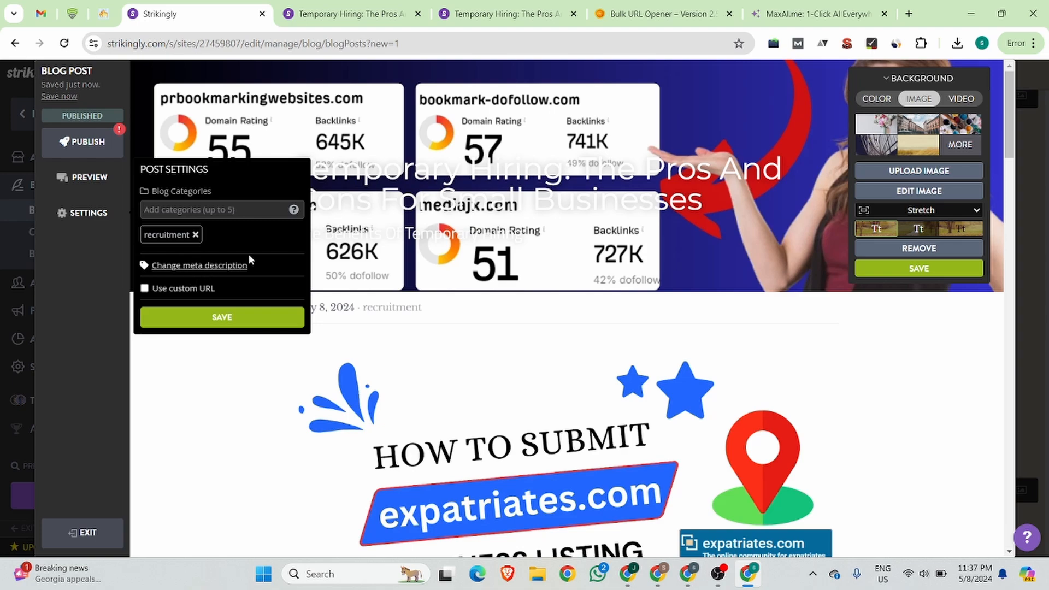
pyautogui.click(222, 317)
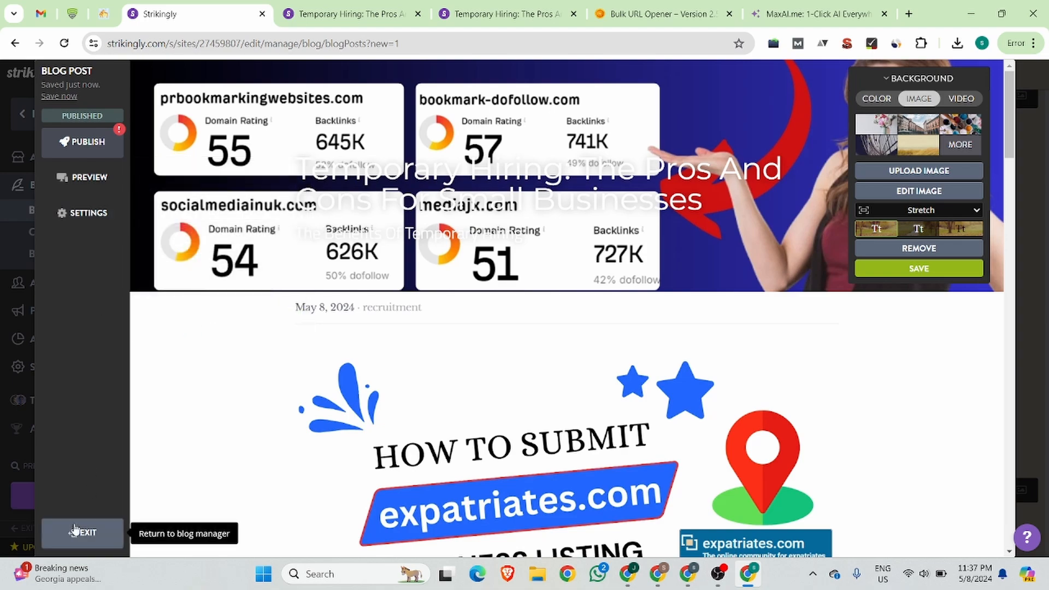
# - Publish the updated Temporary Hiring post and reload its live page on glen-traffic.mystrikingly.com
pyautogui.click(84, 143)
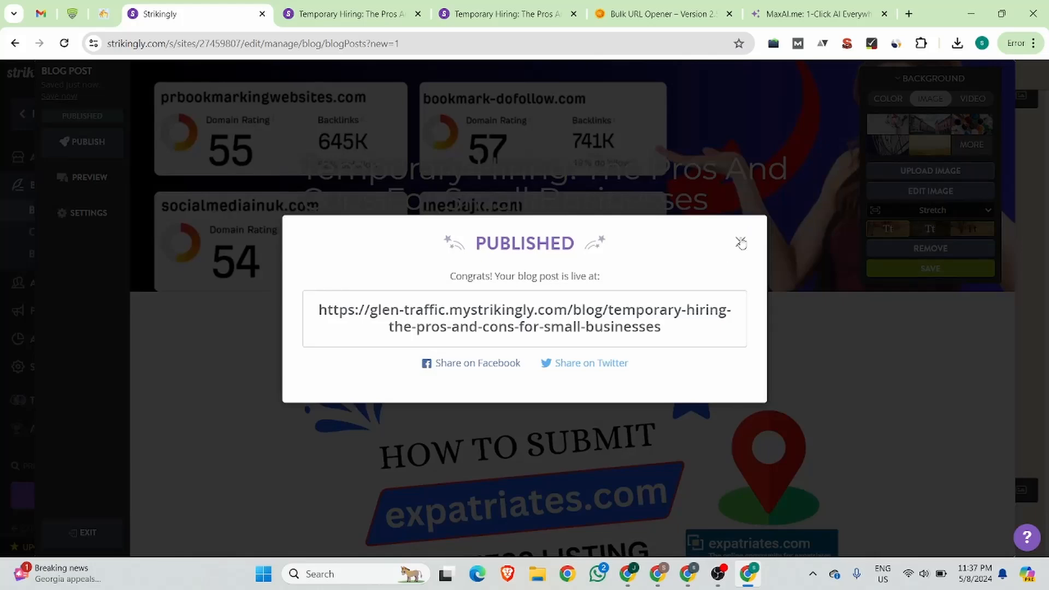
pyautogui.click(742, 243)
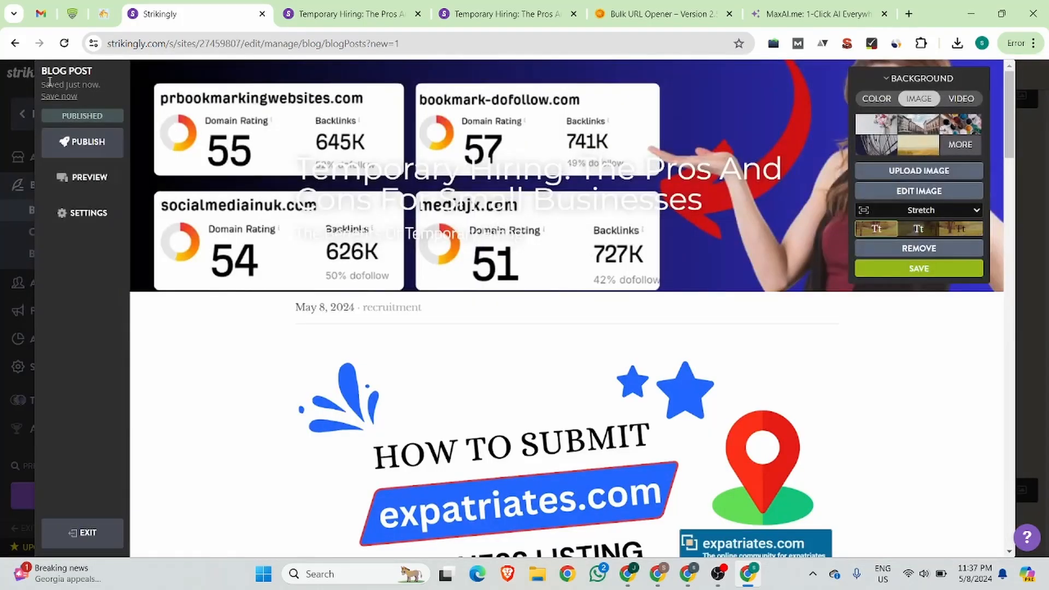
pyautogui.click(350, 13)
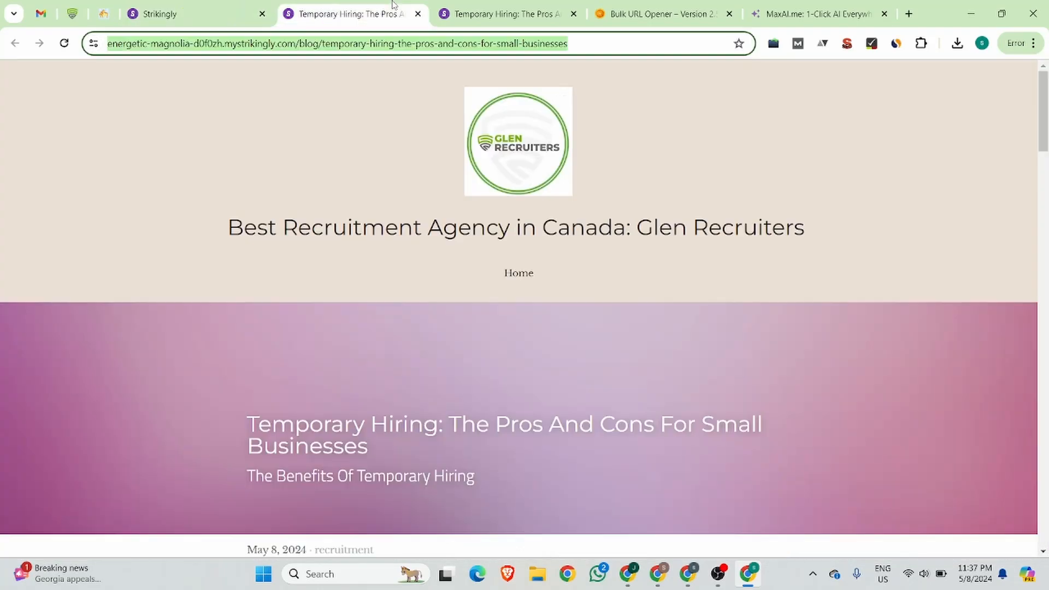
pyautogui.click(533, 19)
pyautogui.click(366, 20)
pyautogui.hotkey('ctrl', 'Tab')
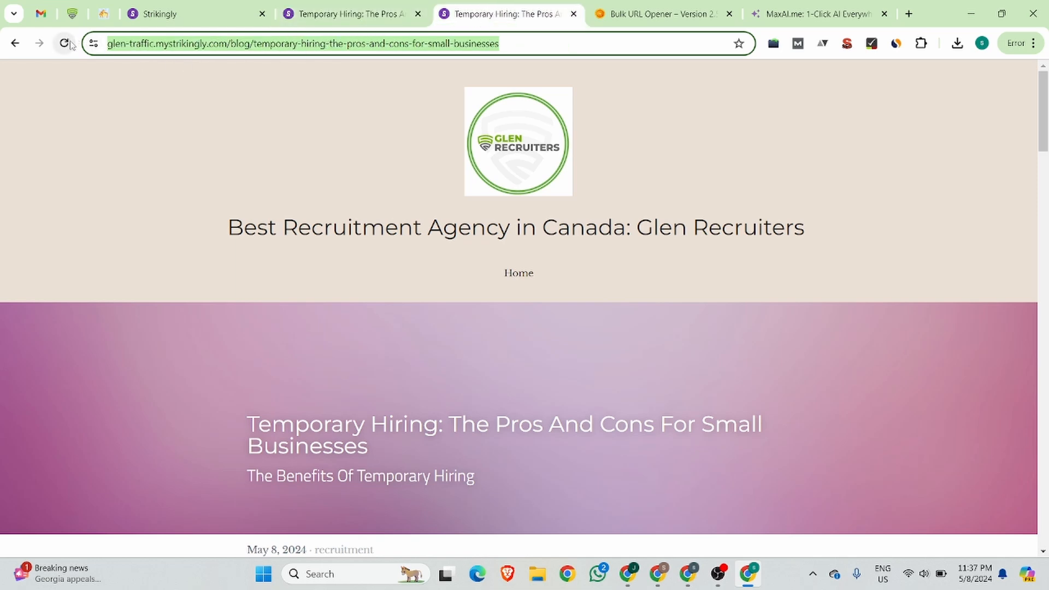
pyautogui.hotkey('alt', 'shift')
pyautogui.click(62, 43)
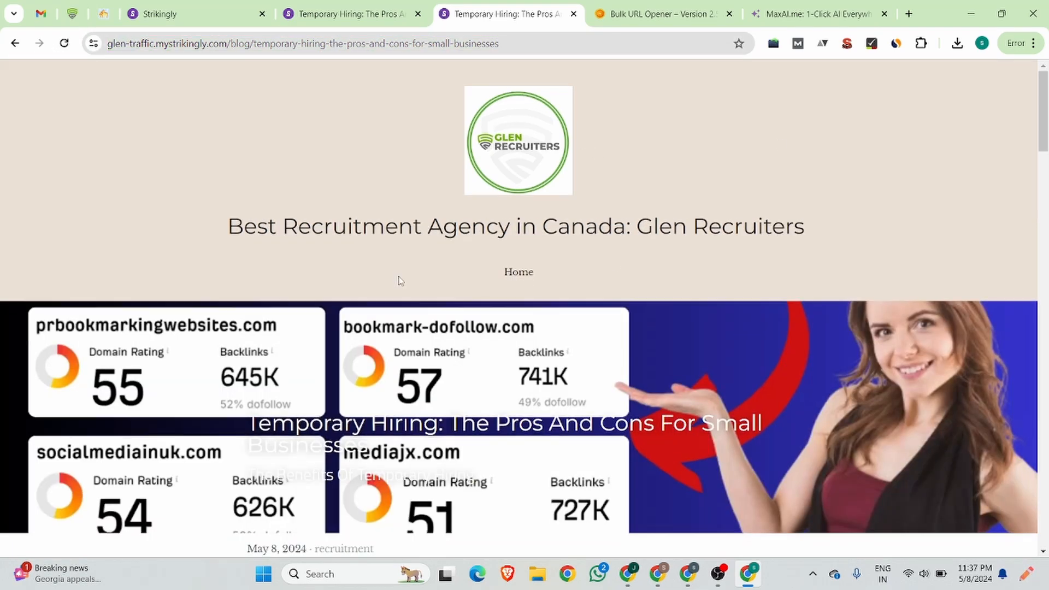
# - Examine the live post's header background, body image and the legibility of the title and subtitle over the header
pyautogui.scroll(-3, 599, 276)
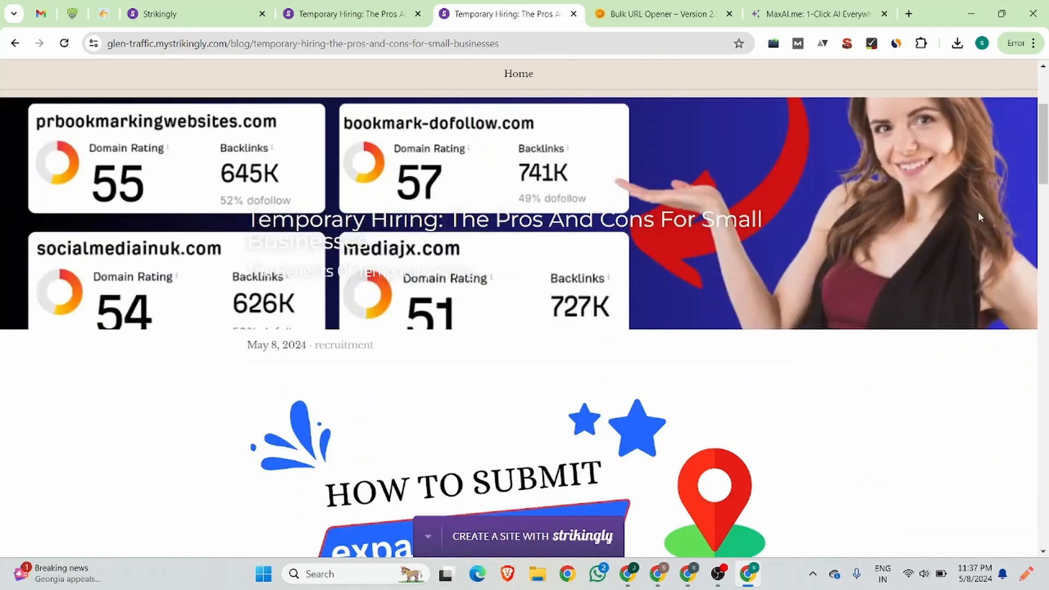
pyautogui.scroll(-4, 657, 242)
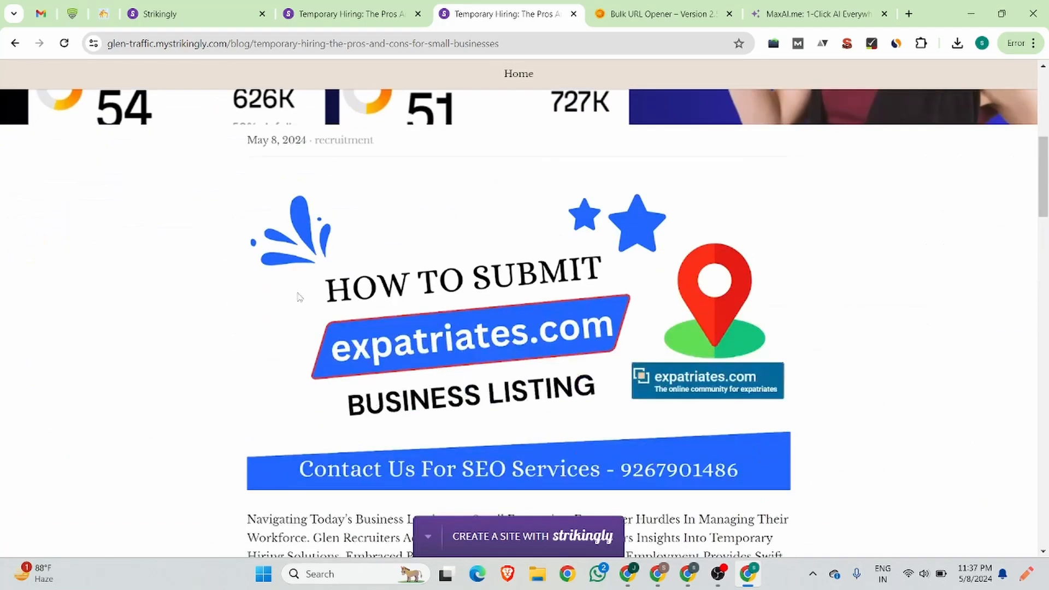
pyautogui.scroll(6, 888, 253)
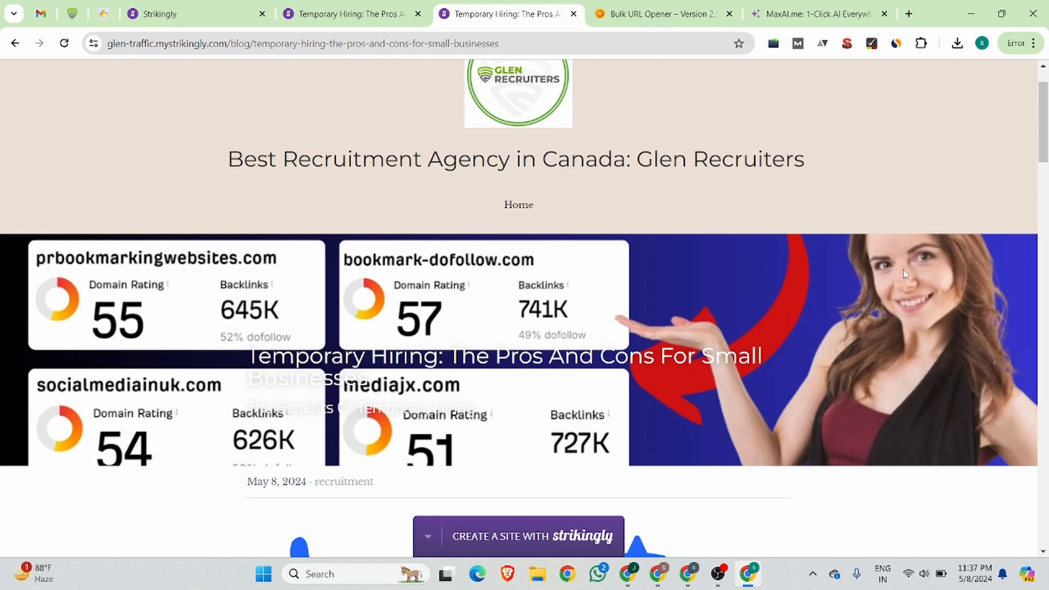
pyautogui.moveTo(448, 408); pyautogui.dragTo(250, 343)
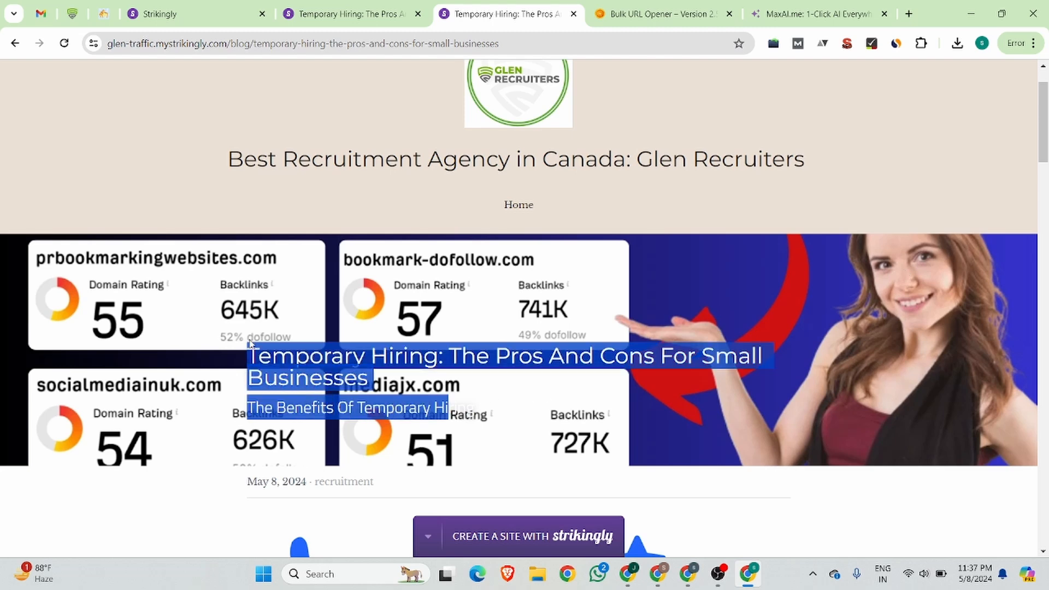
pyautogui.moveTo(536, 407); pyautogui.dragTo(166, 344)
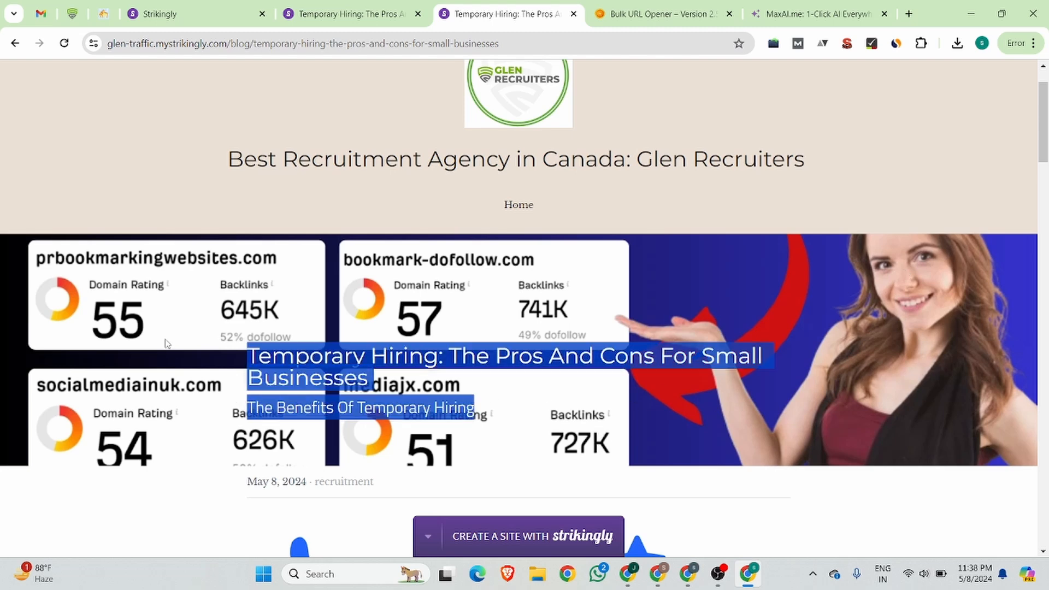
pyautogui.scroll(1, 650, 319)
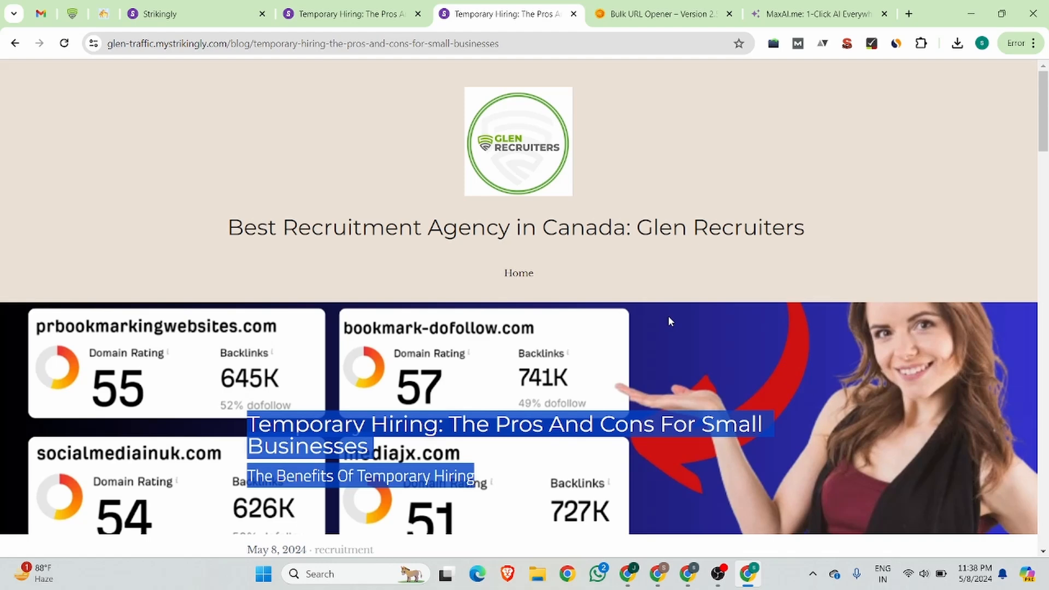